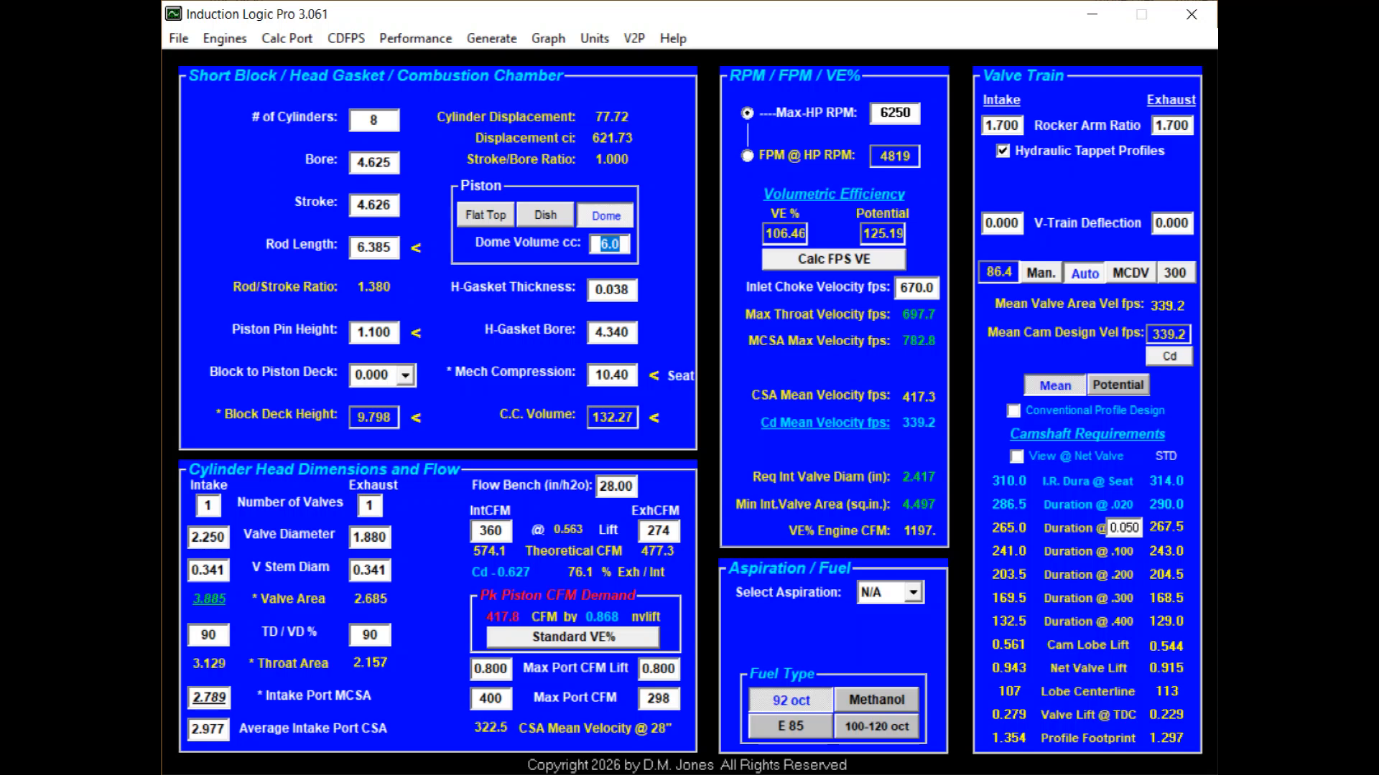
Set the piston dome volume to 26.0 cc and the head gasket thickness to 0.040.
type("26.0")
key("Tab")
type(".04")
key("Tab")
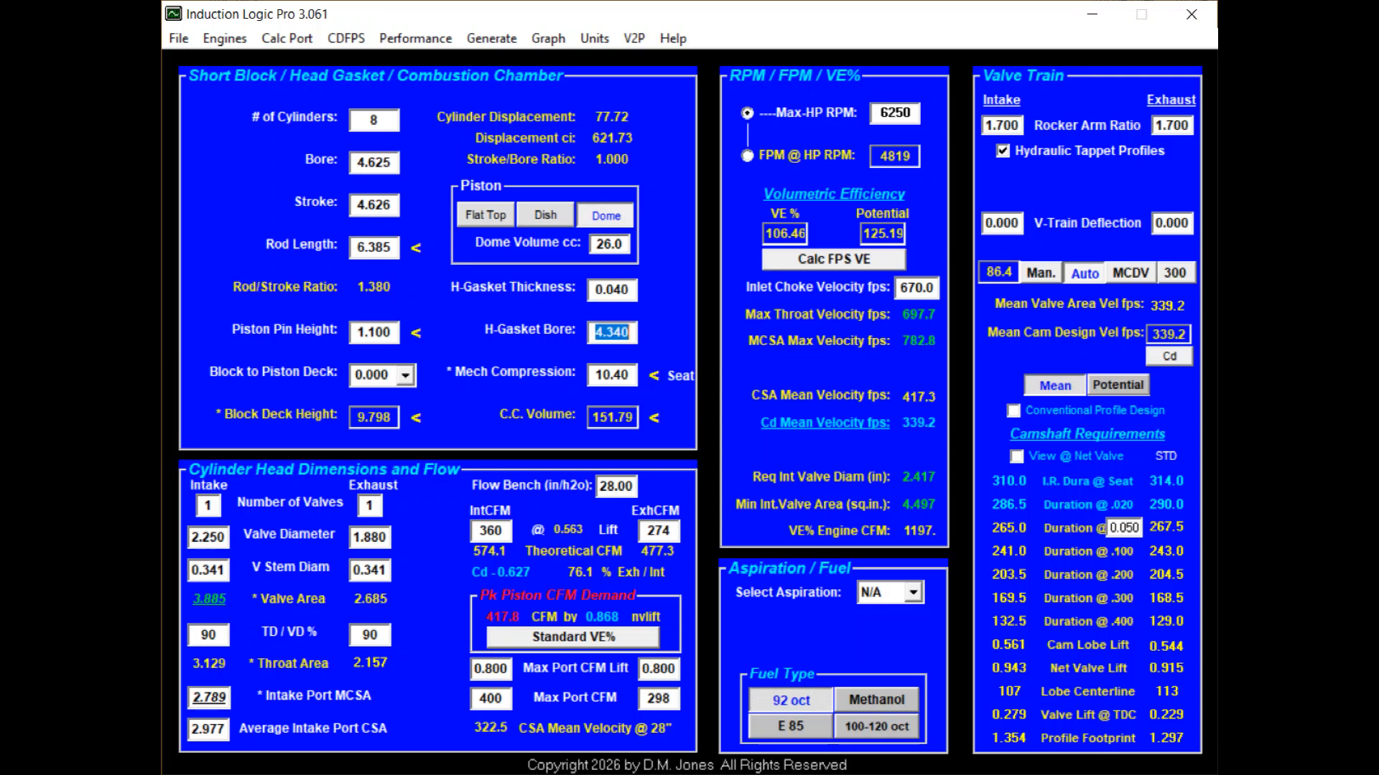
Set the head gasket bore to 4.625 and the mechanical compression to 15.00.
type("4.625")
key("Tab")
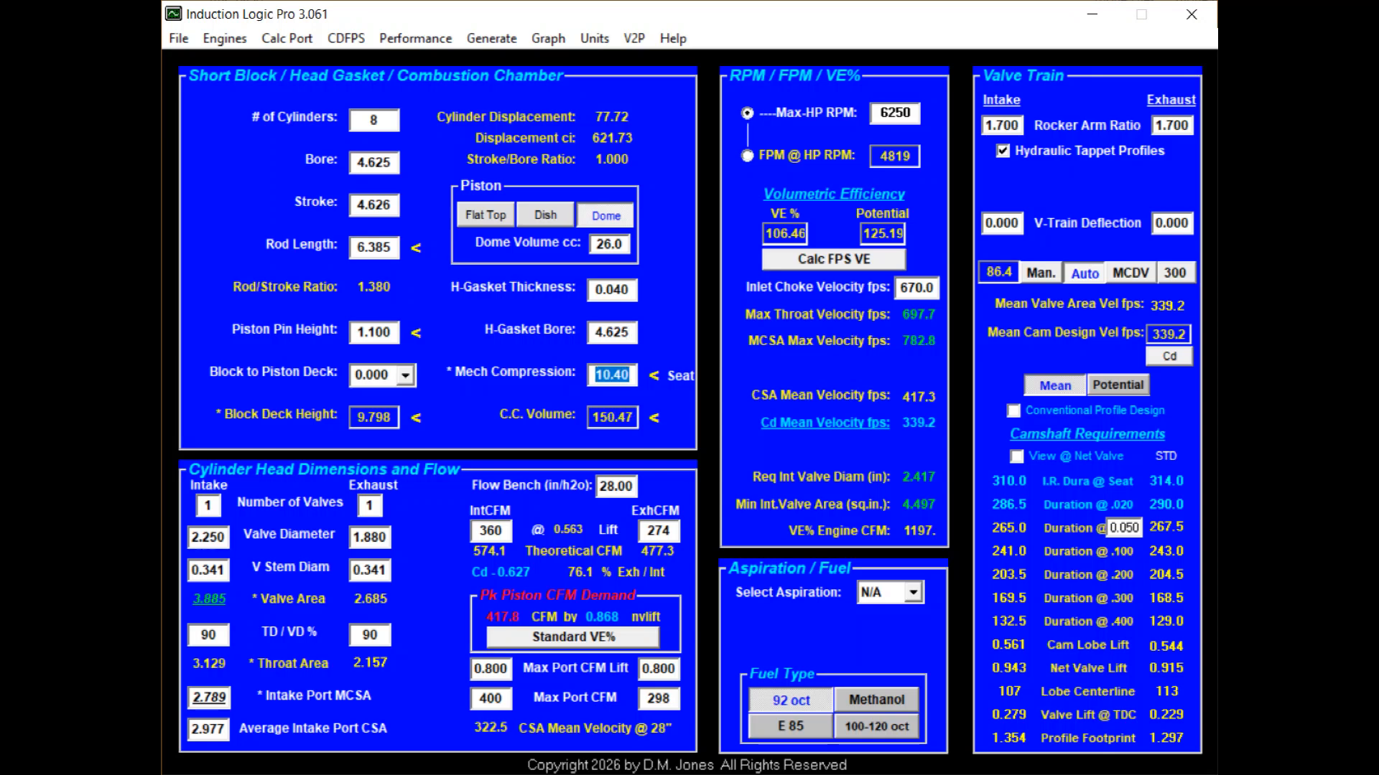
type("15")
key("Tab")
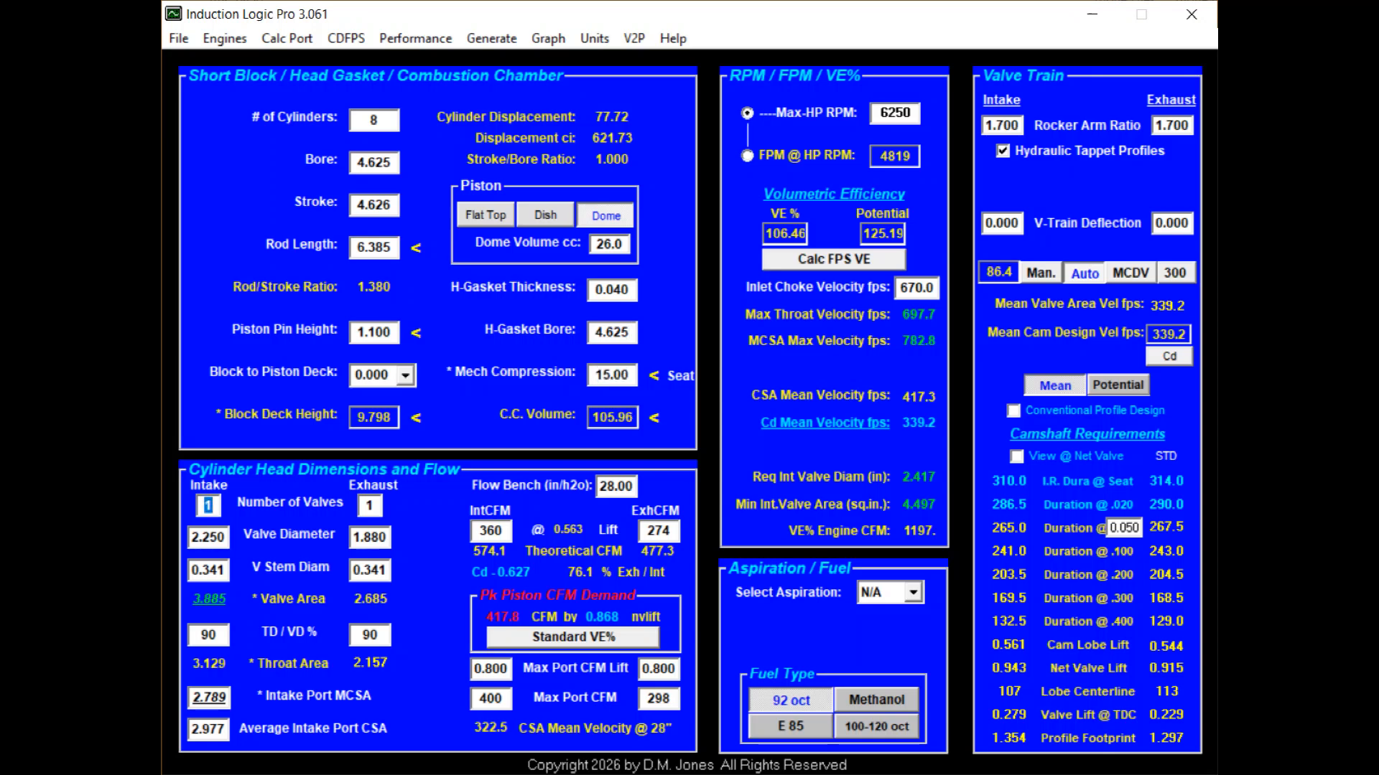
Set the valve diameters to 2.475 for the intake and 1.850 for the exhaust.
key("Tab")
key("Tab")
type("2.475")
key("Tab")
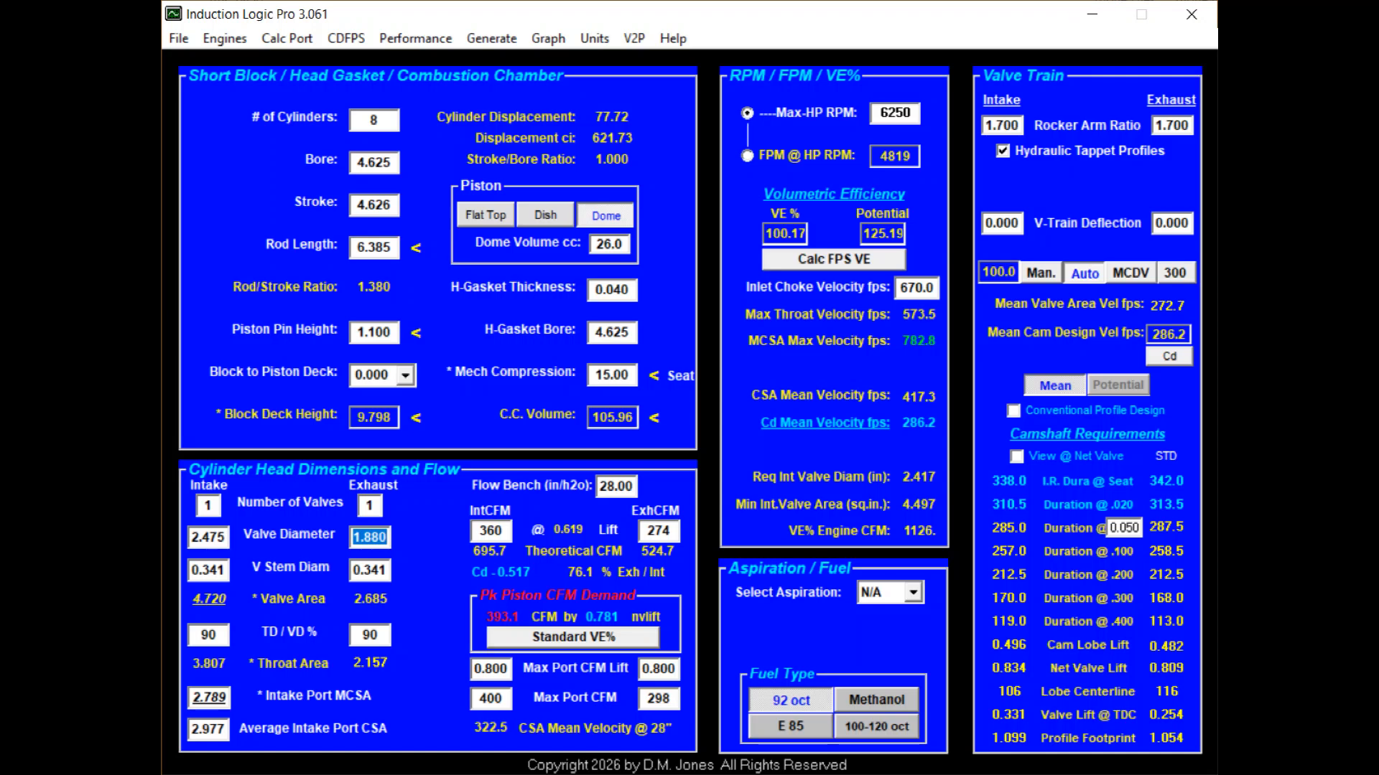
type("1.85")
key("Tab")
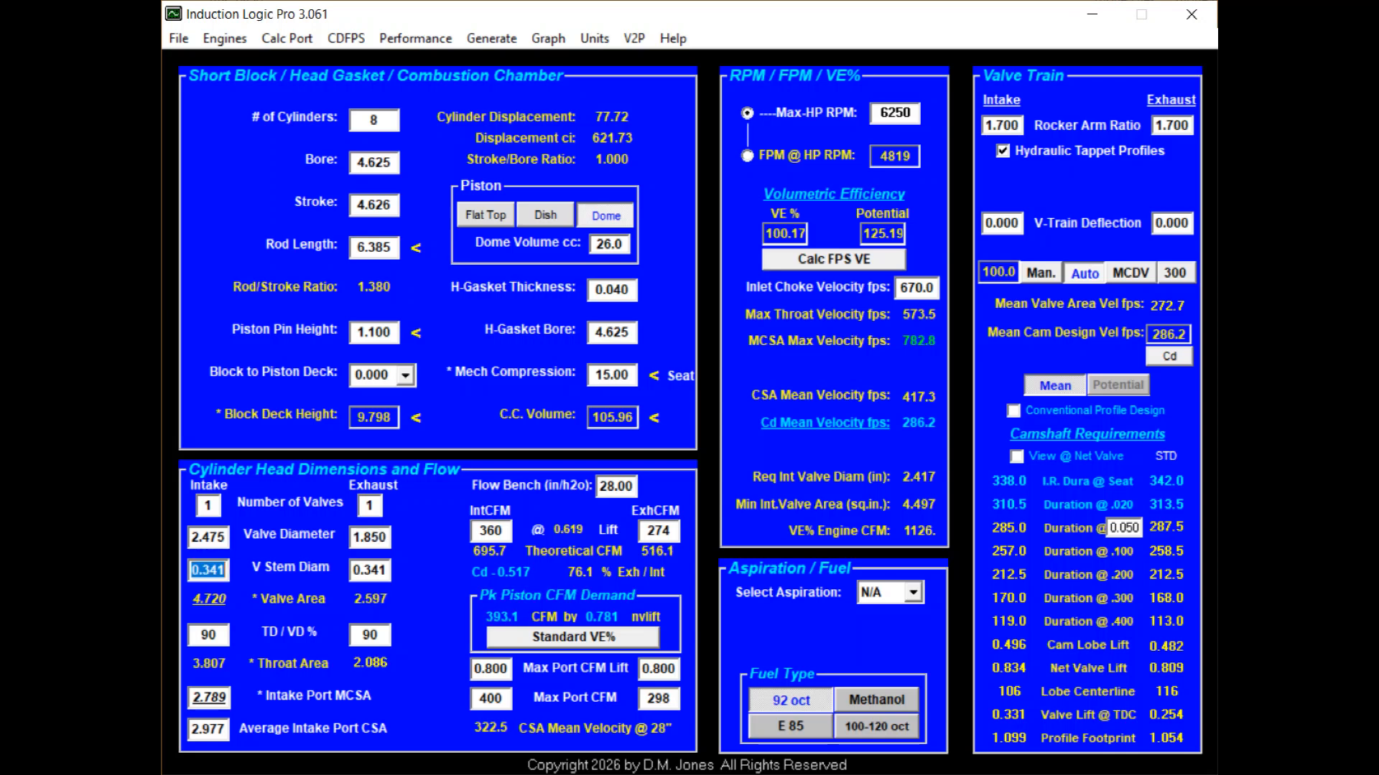
Set the intake throat-to-valve diameter percentage (TD / VD %) to 92.
key("Tab")
key("Tab")
type("92")
key("Tab")
key("Tab")
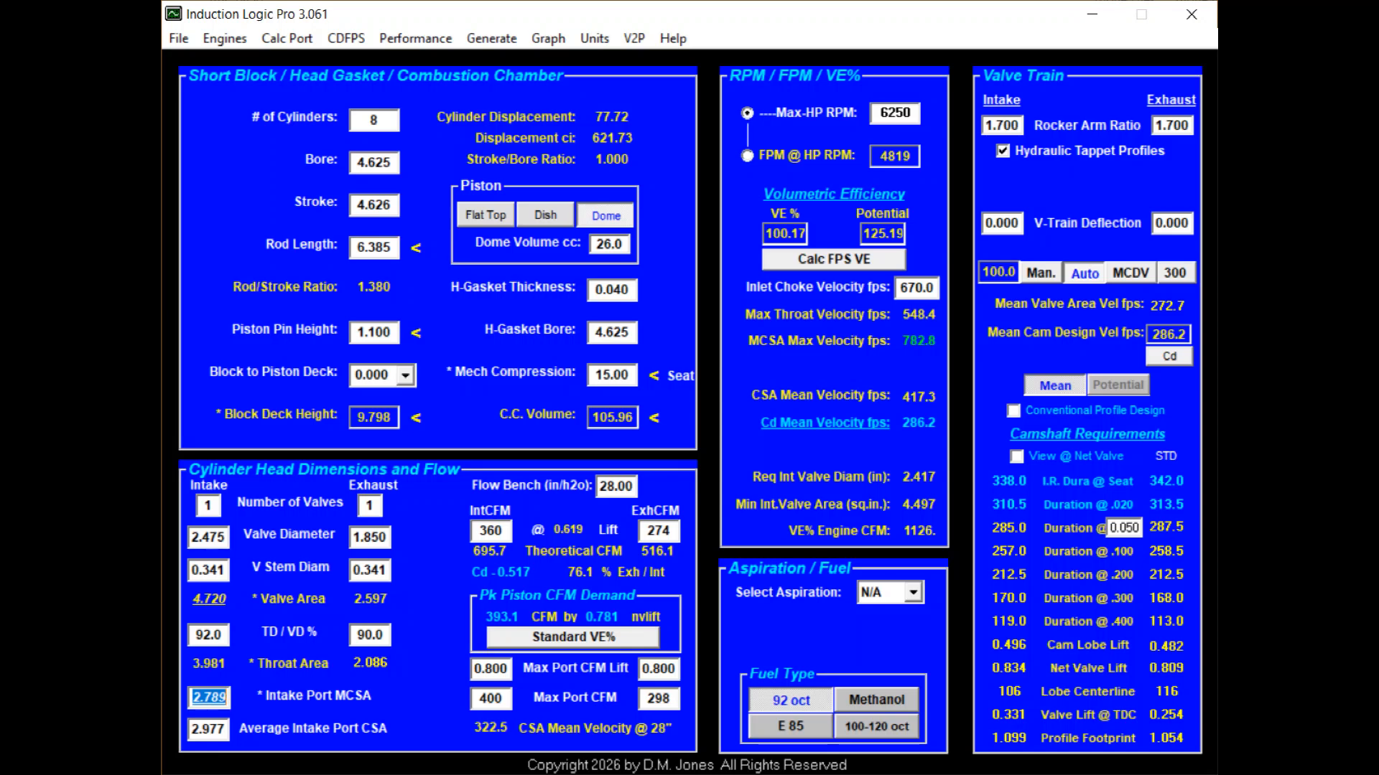
Set the intake port MCSA to 3.949 and the average intake port CSA to 4.240.
type("3.949")
key("Tab")
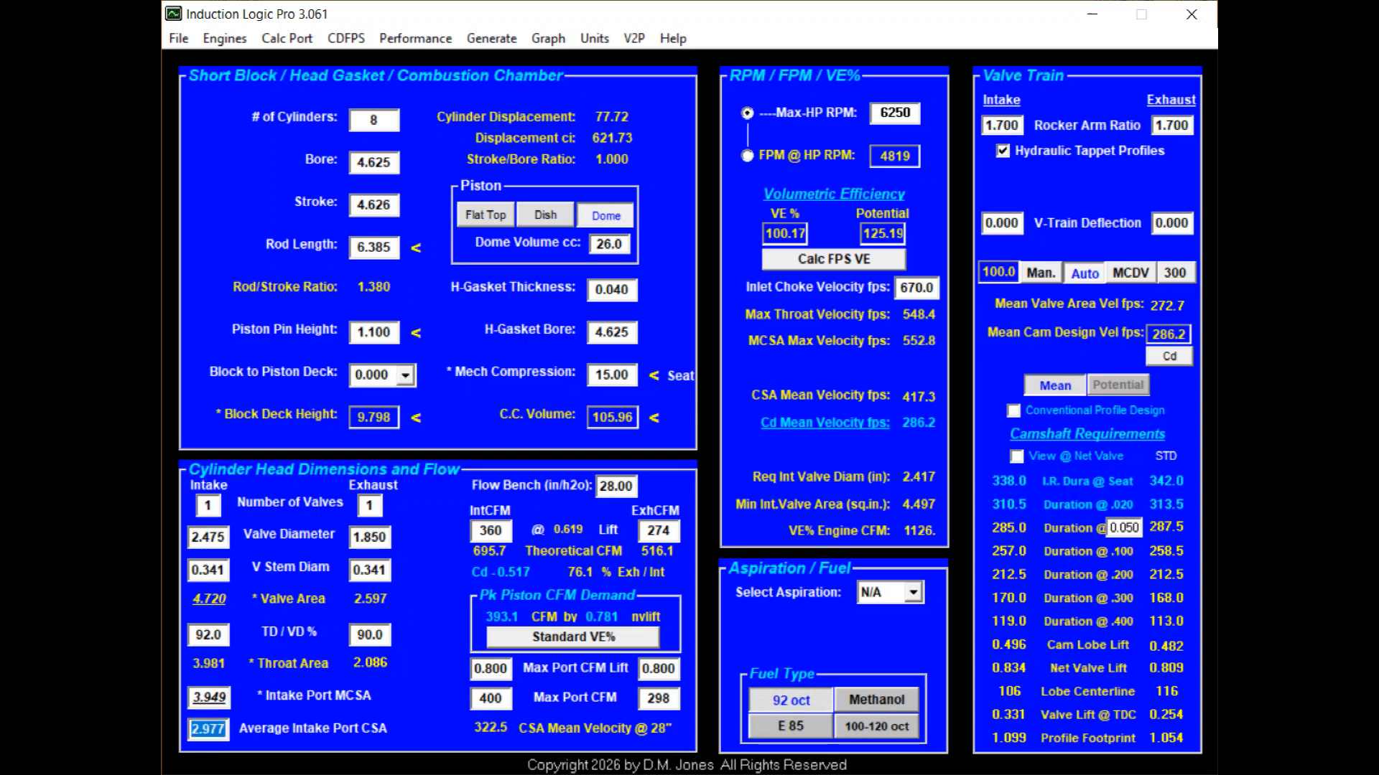
type("4.240")
key("Tab")
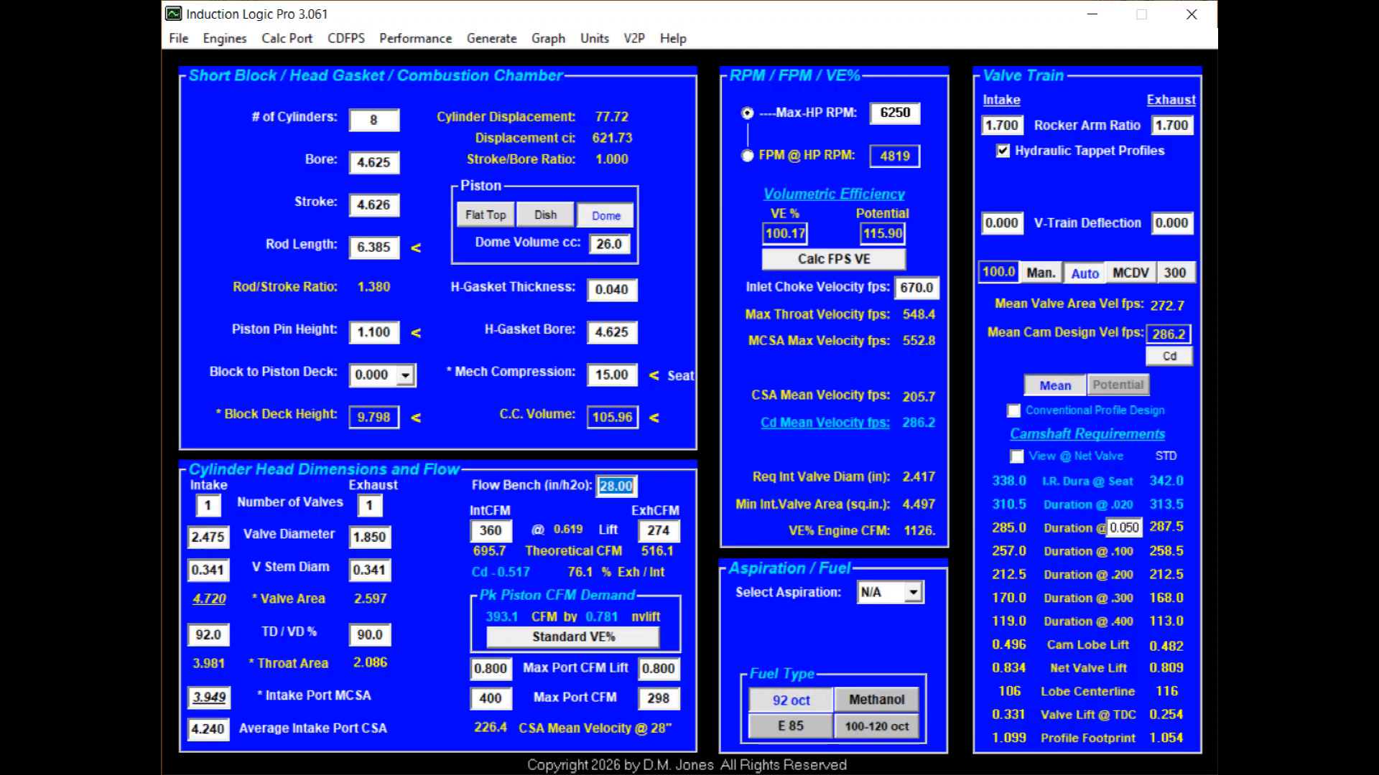
Set the flow at the reference lift to 480.0 CFM for the intake and 302.0 CFM for the exhaust.
key("Tab")
type("480.0")
key("Tab")
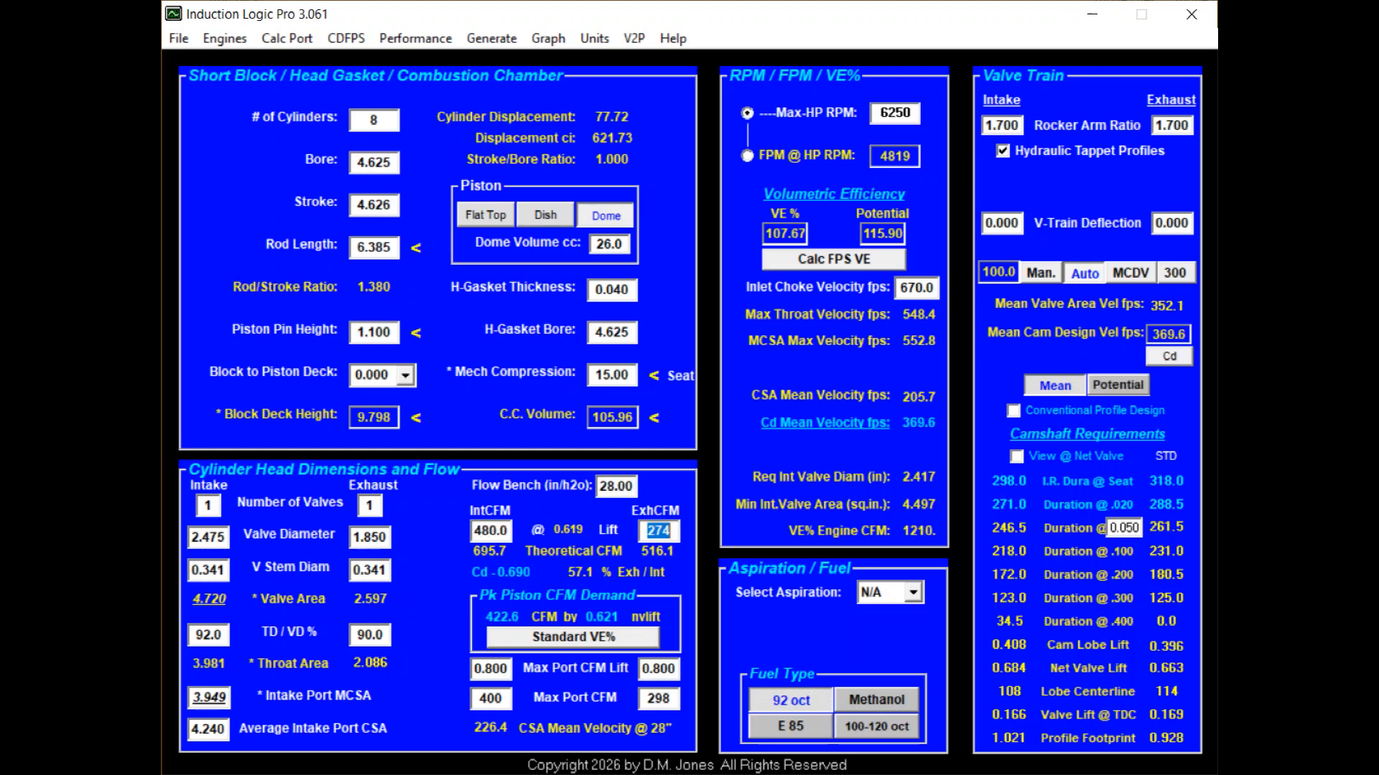
type("302.0")
key("Tab")
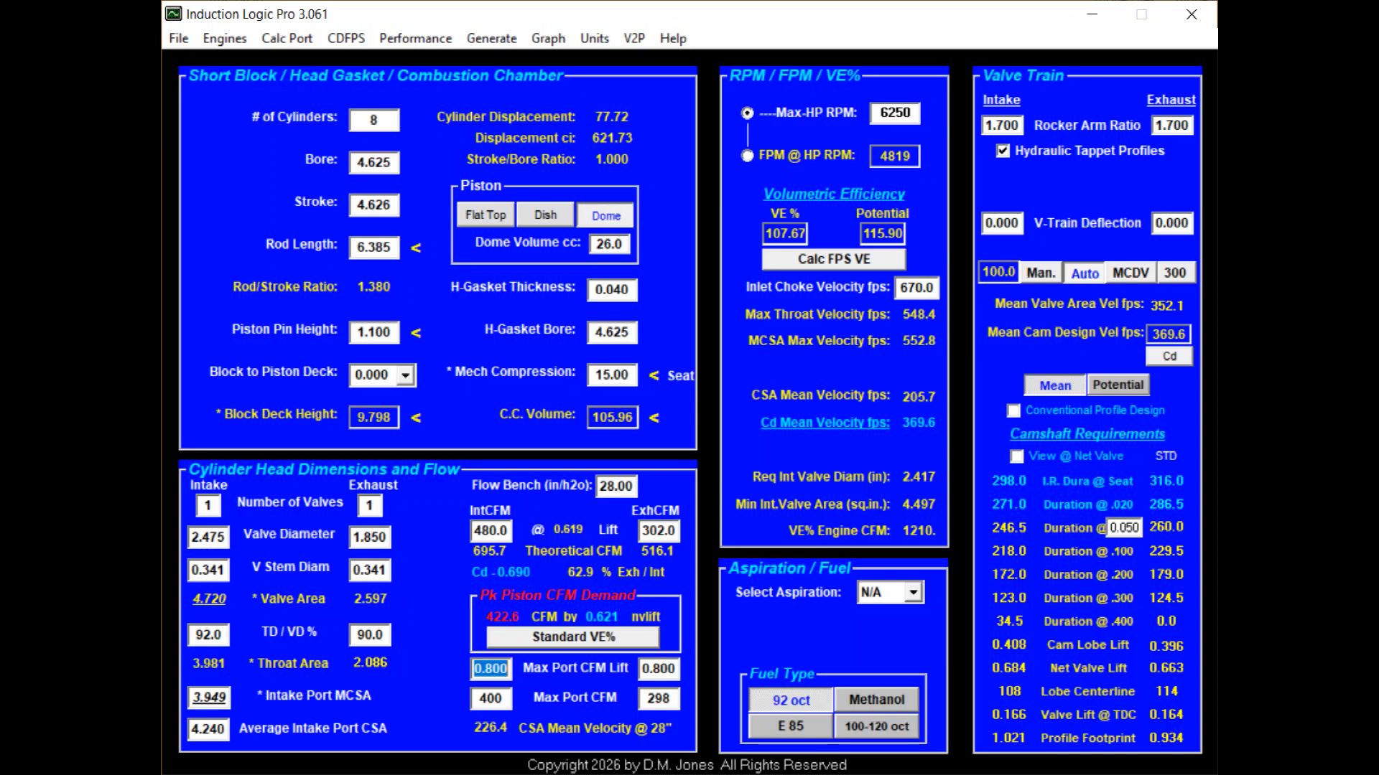
Set the max port CFM lift to 1.000, with maximum port flow of 525 CFM intake and 358 CFM exhaust.
type("1.000")
key("Tab")
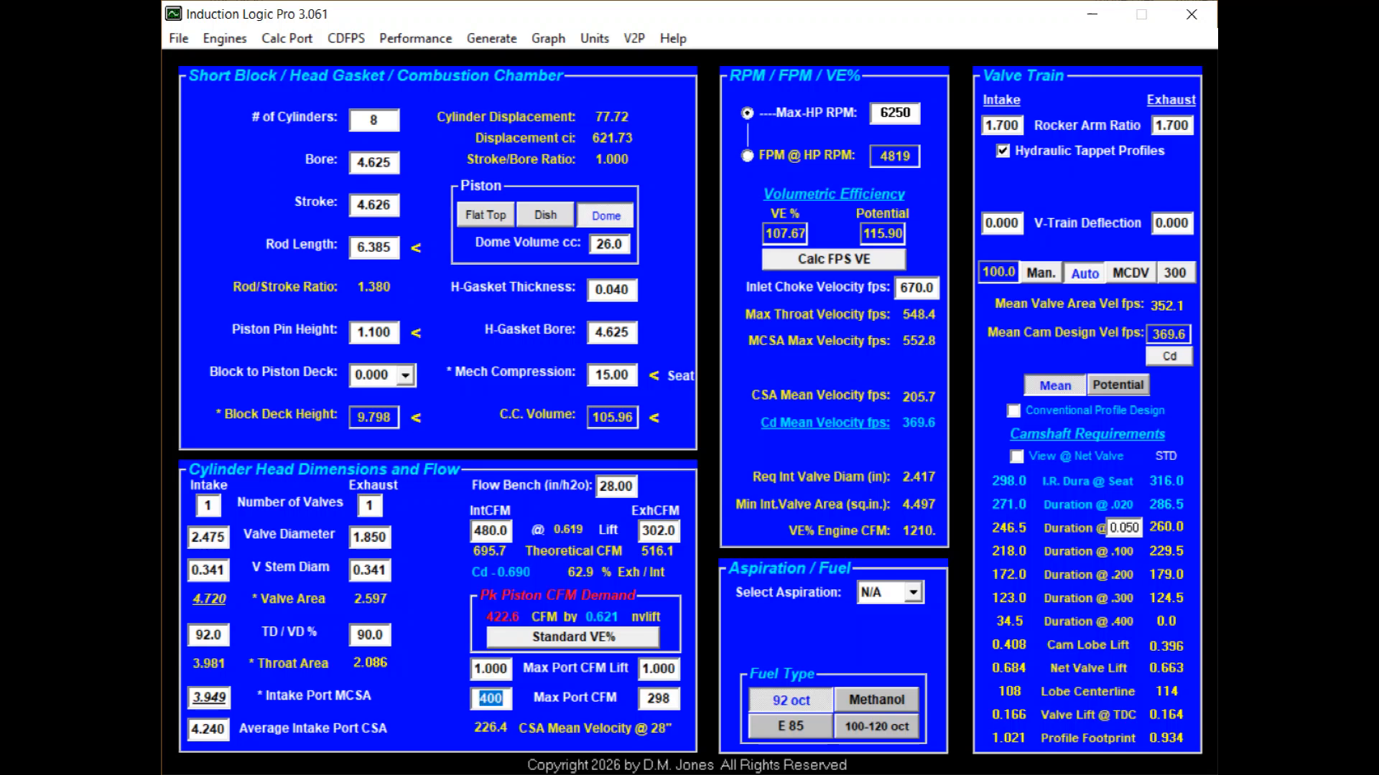
type("525")
key("Tab")
type("358")
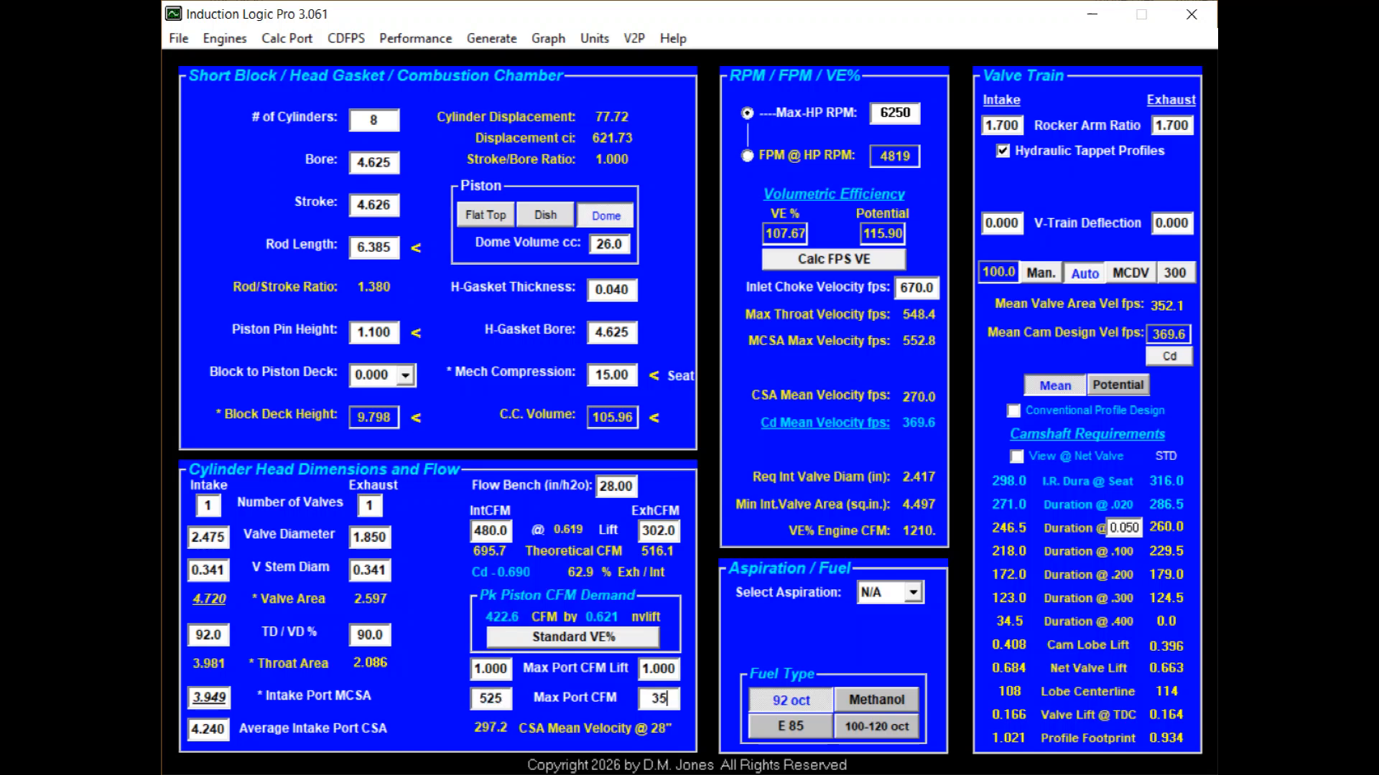
key("Tab")
Set the maximum-horsepower engine speed to 7800 RPM.
key("Tab")
type("7800")
key("Tab")
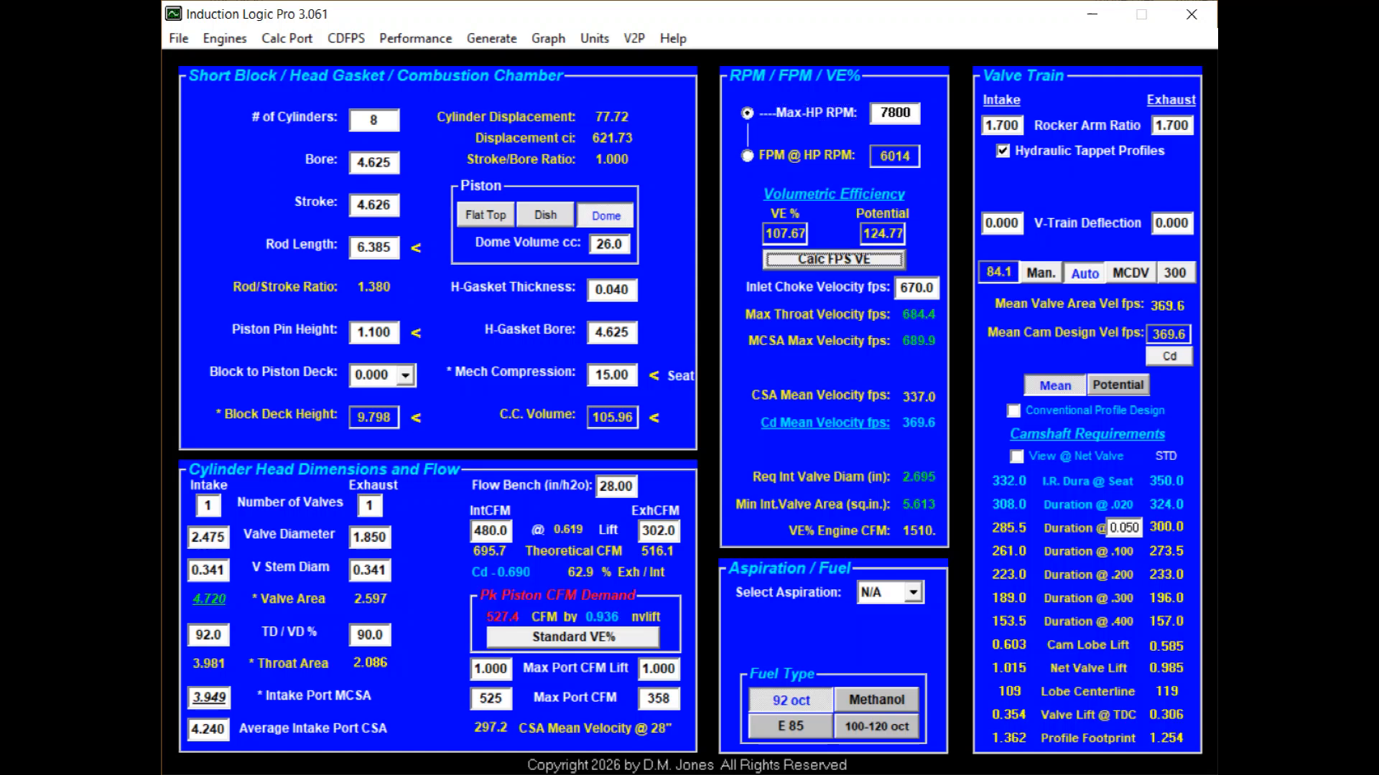
Choose 100-120 oct as the fuel type, leaving the aspiration at N/A.
key("Tab")
key("Tab")
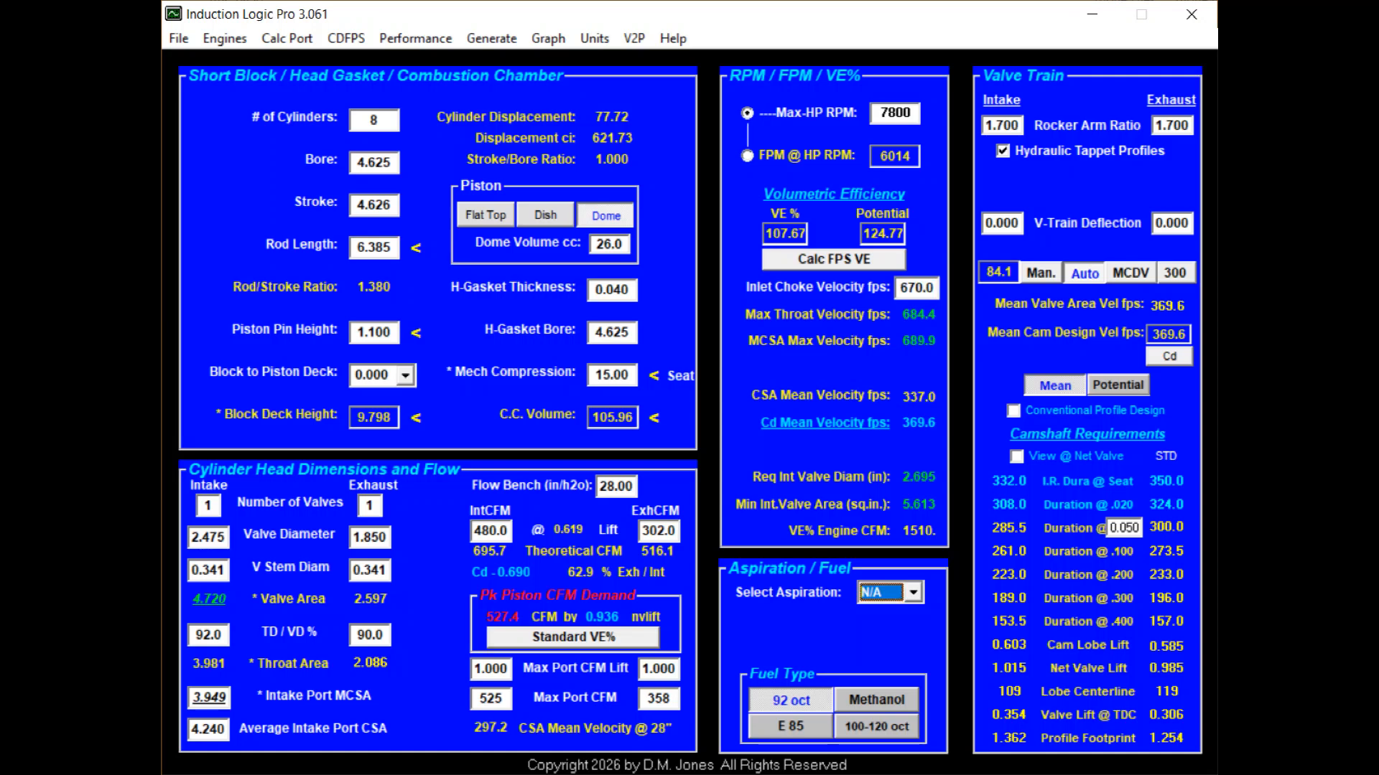
key("Tab")
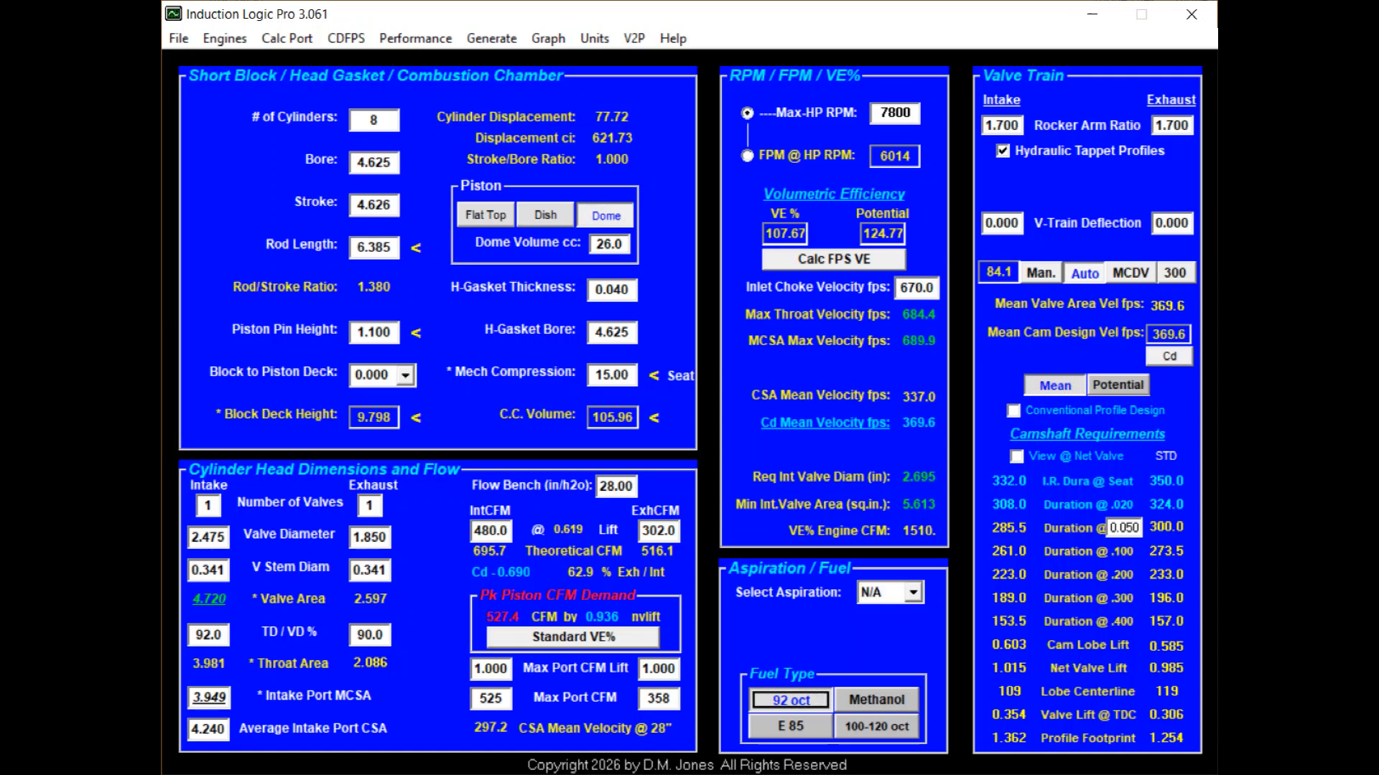
key("Down")
key("Down")
key("Down")
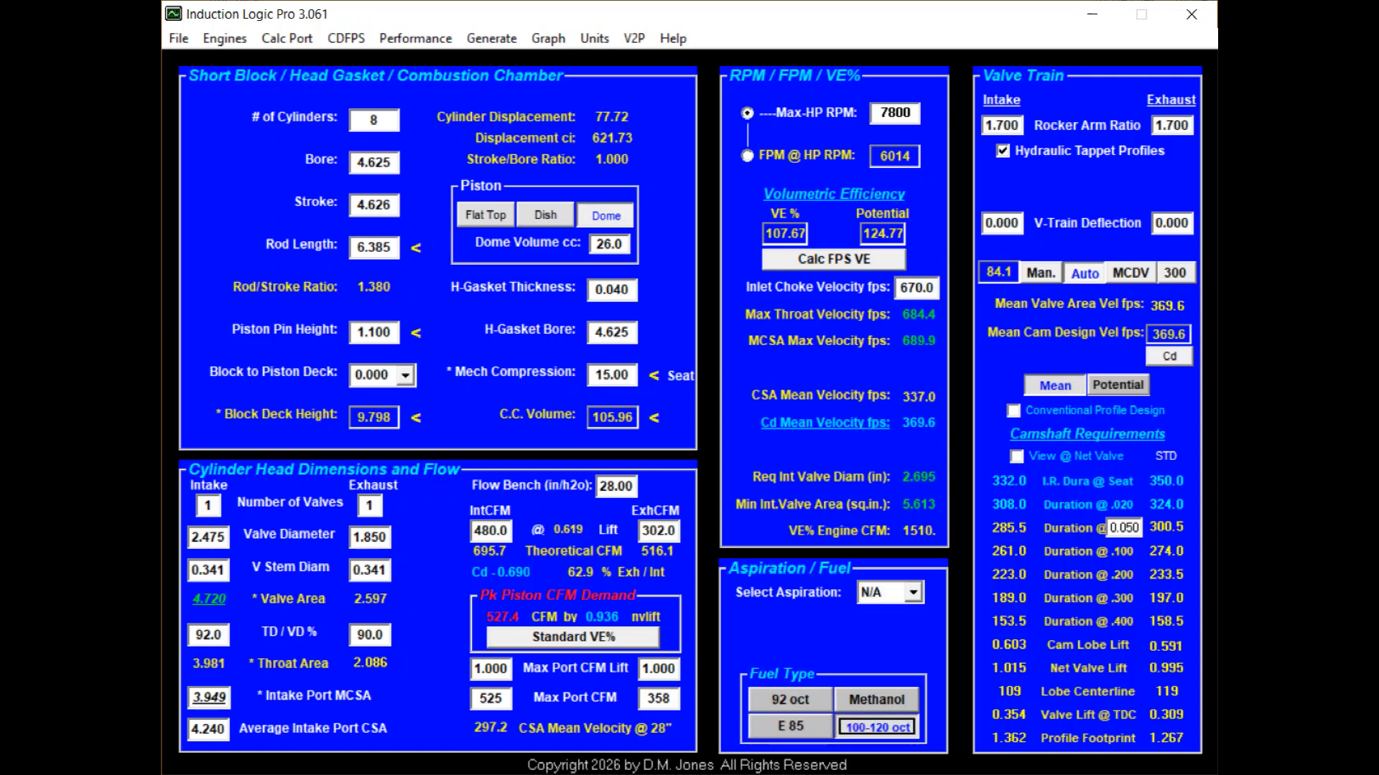
key("Tab")
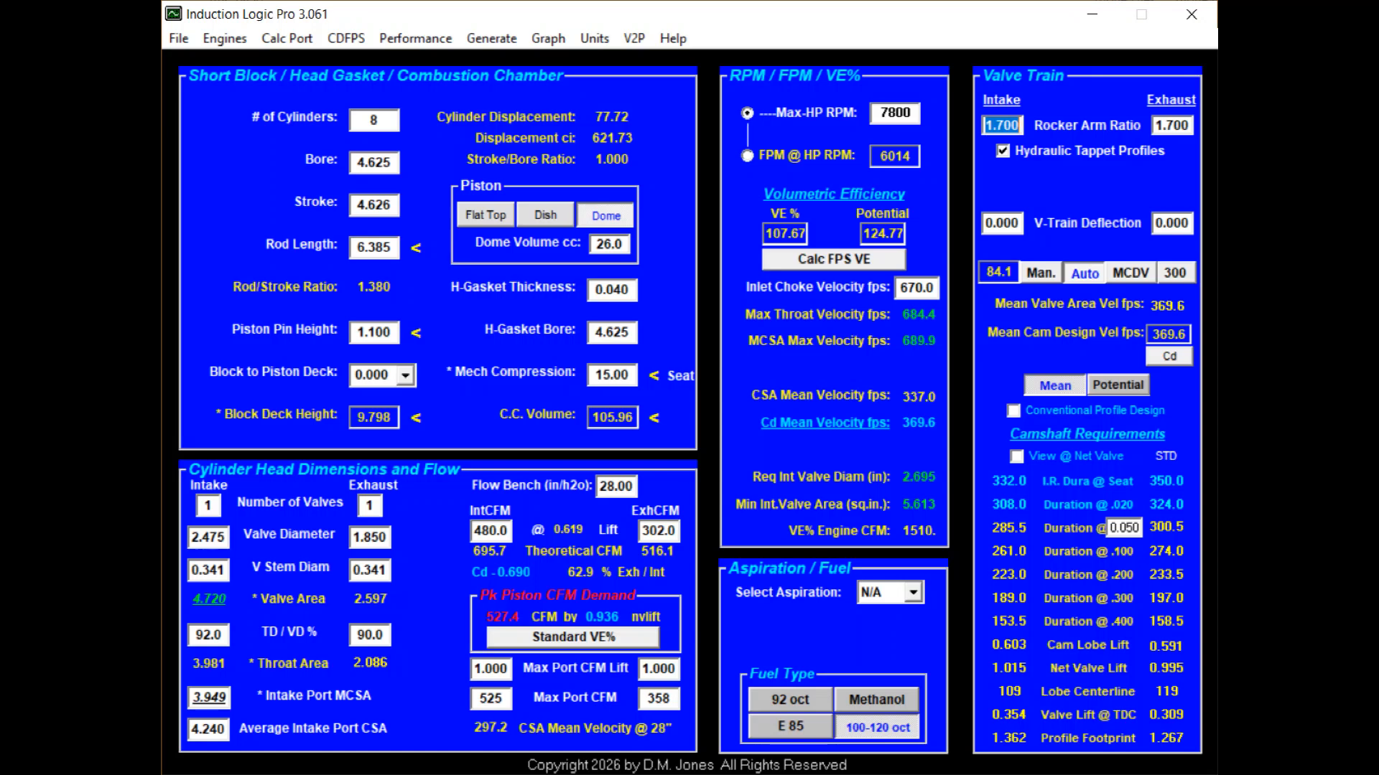
Set the rocker arm ratios to 1.9 for the intake and 1.8 for the exhaust.
type("1.9")
key("Tab")
type("1.8")
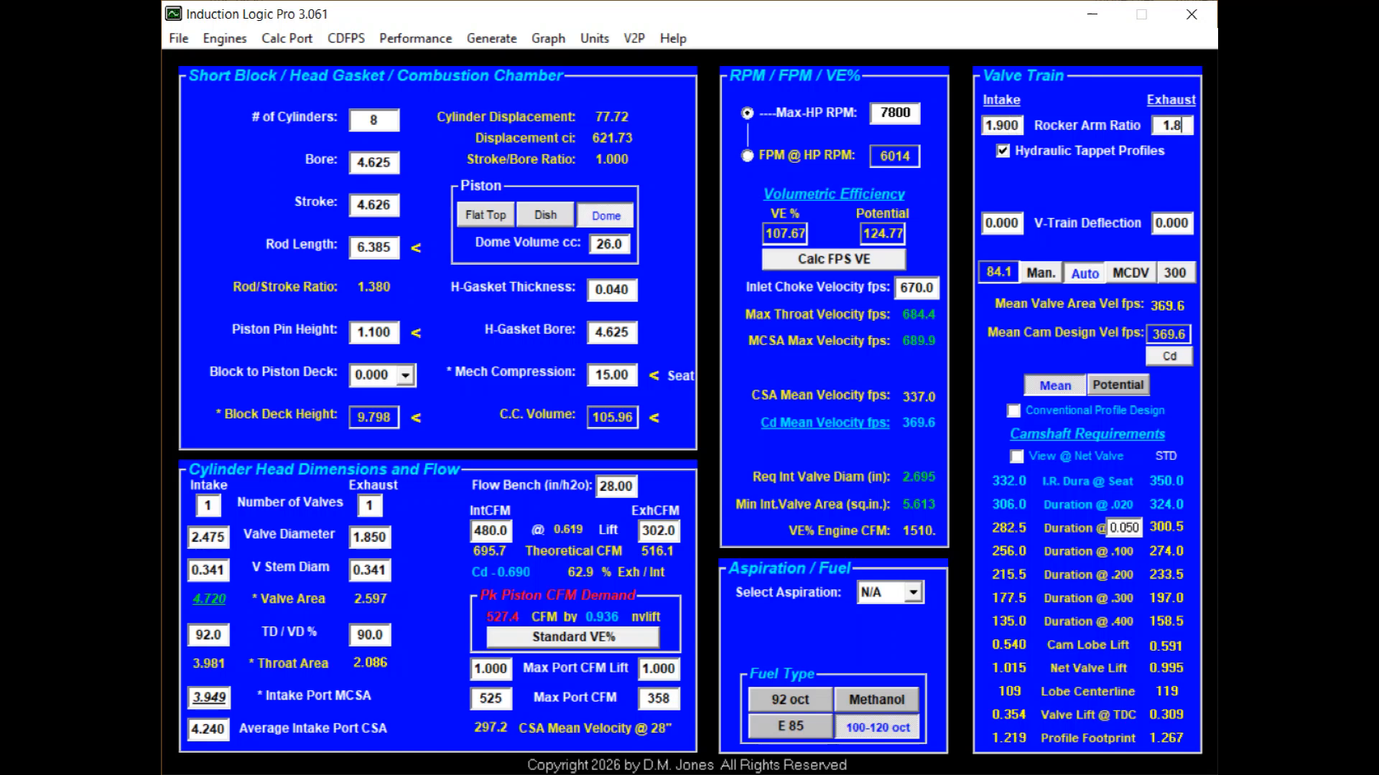
key("Tab")
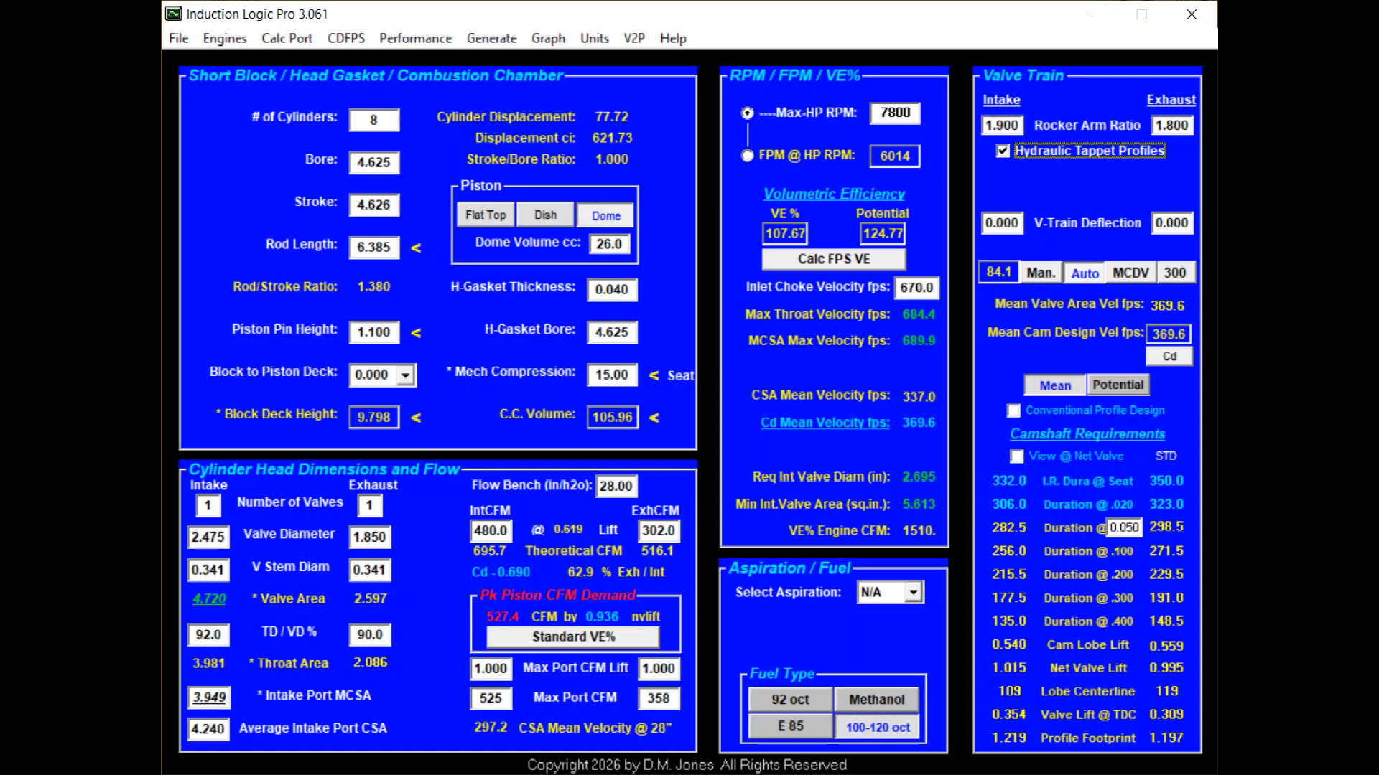
Disable hydraulic tappet profiles and set the hot valve lash to 0.024 for both intake and exhaust.
key("space")
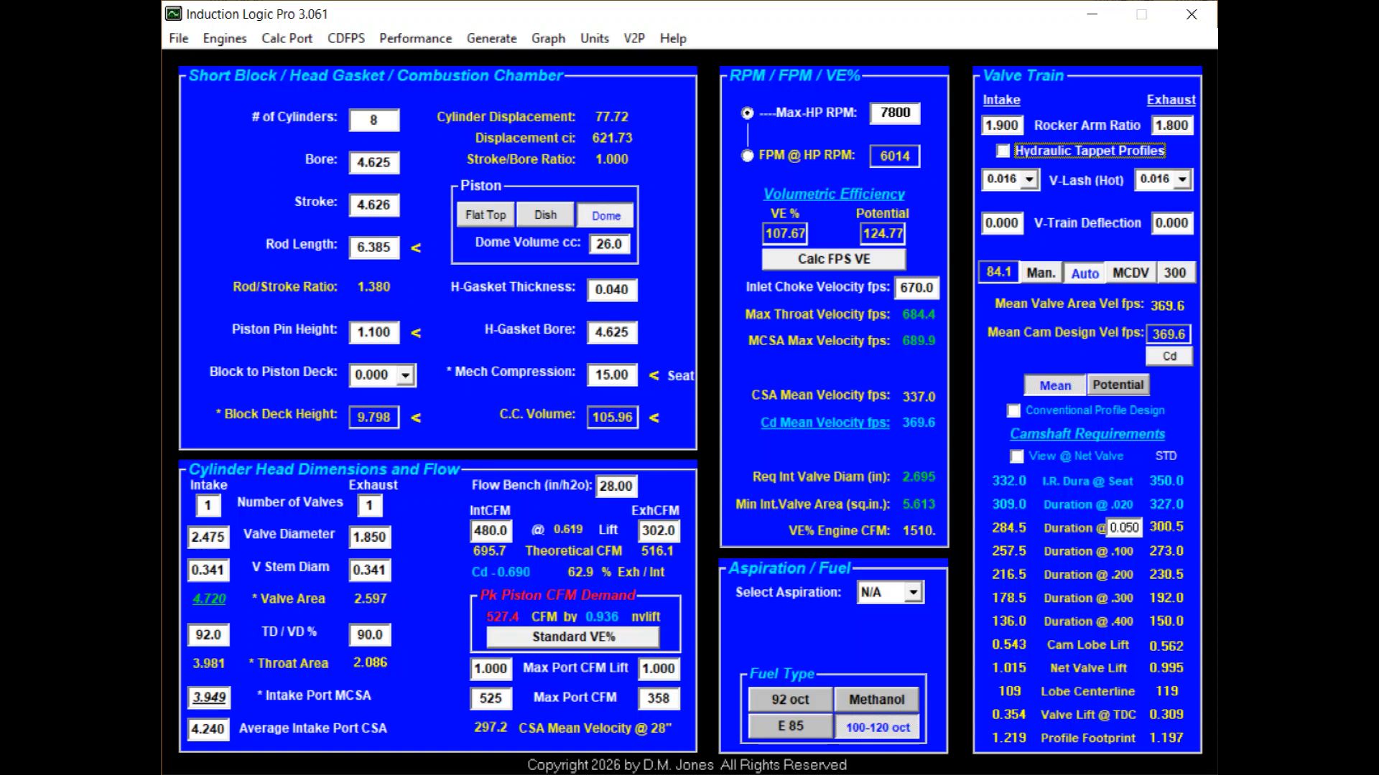
left_click(1029, 179)
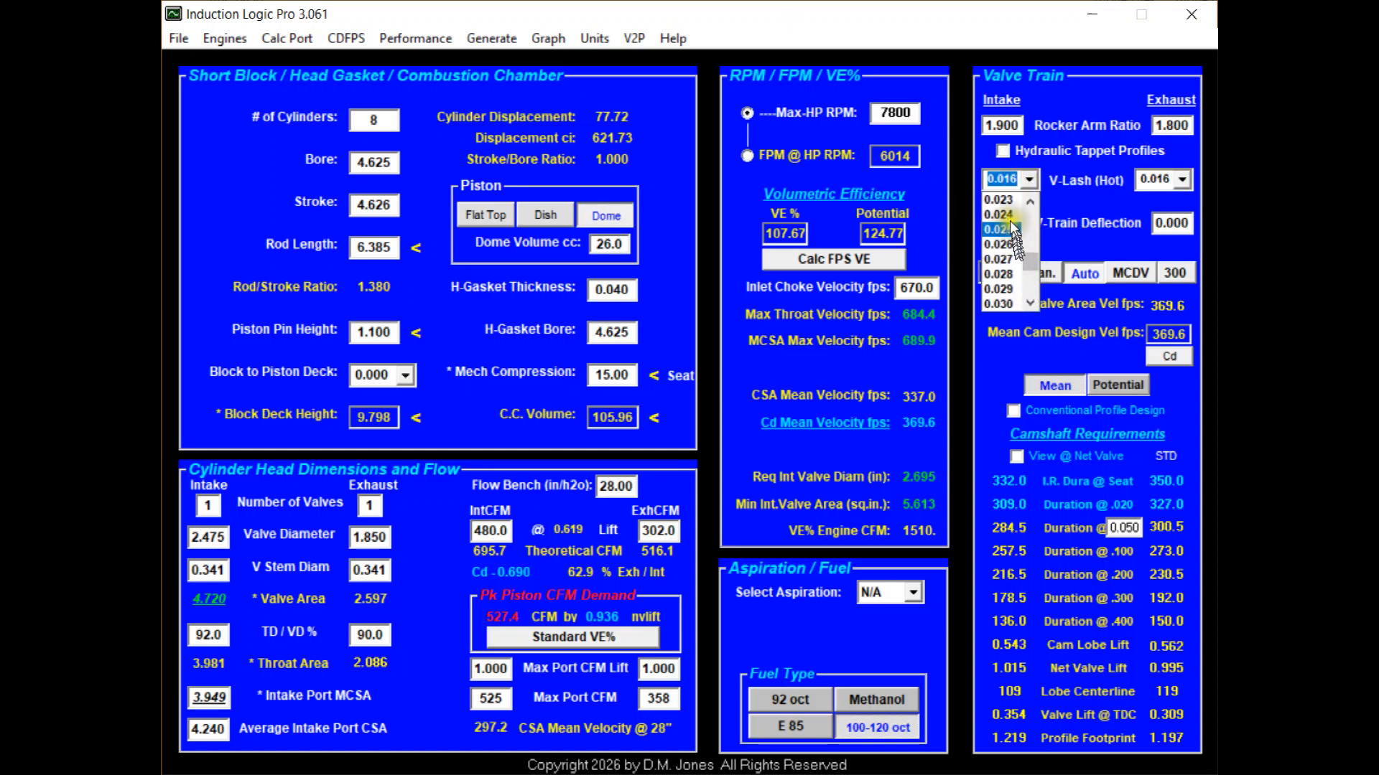
left_click(1017, 213)
left_click(1181, 180)
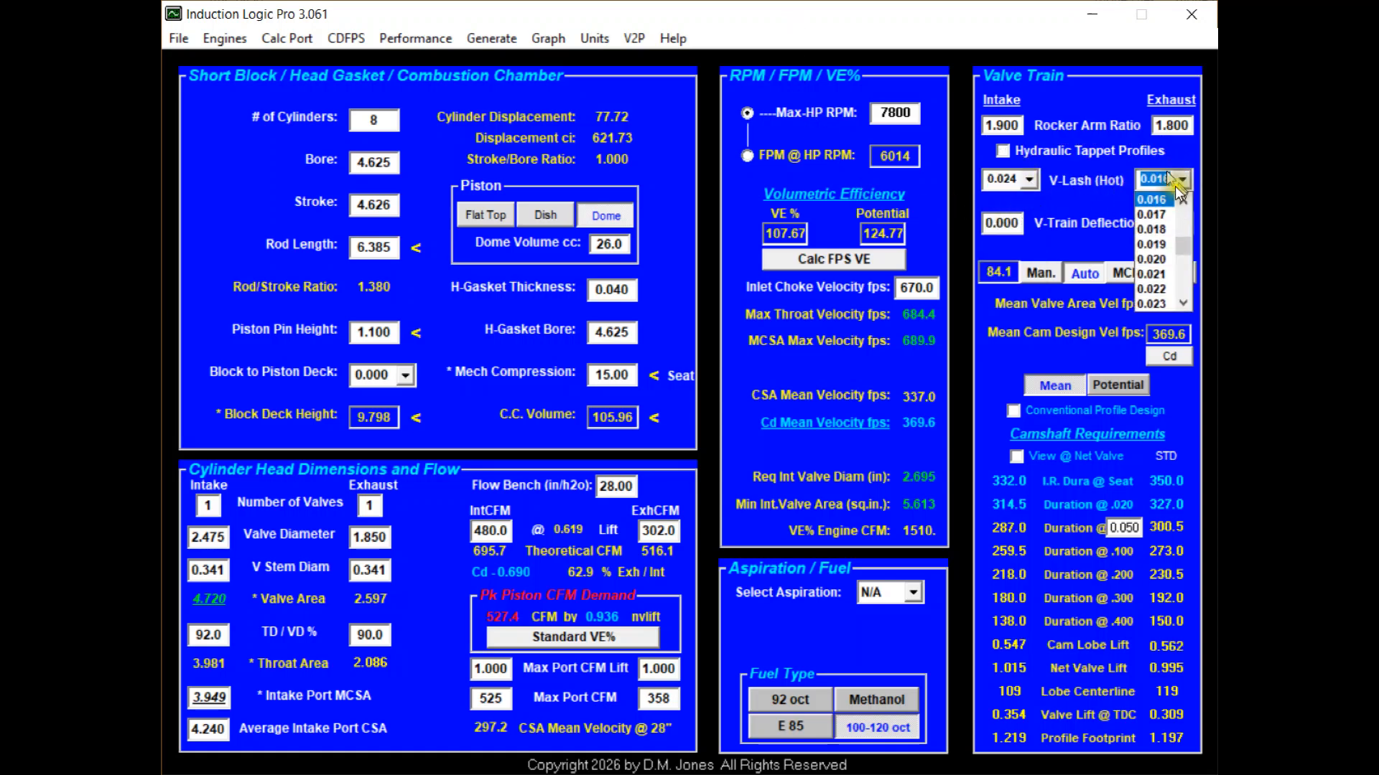
left_click(1179, 283)
left_click(1167, 214)
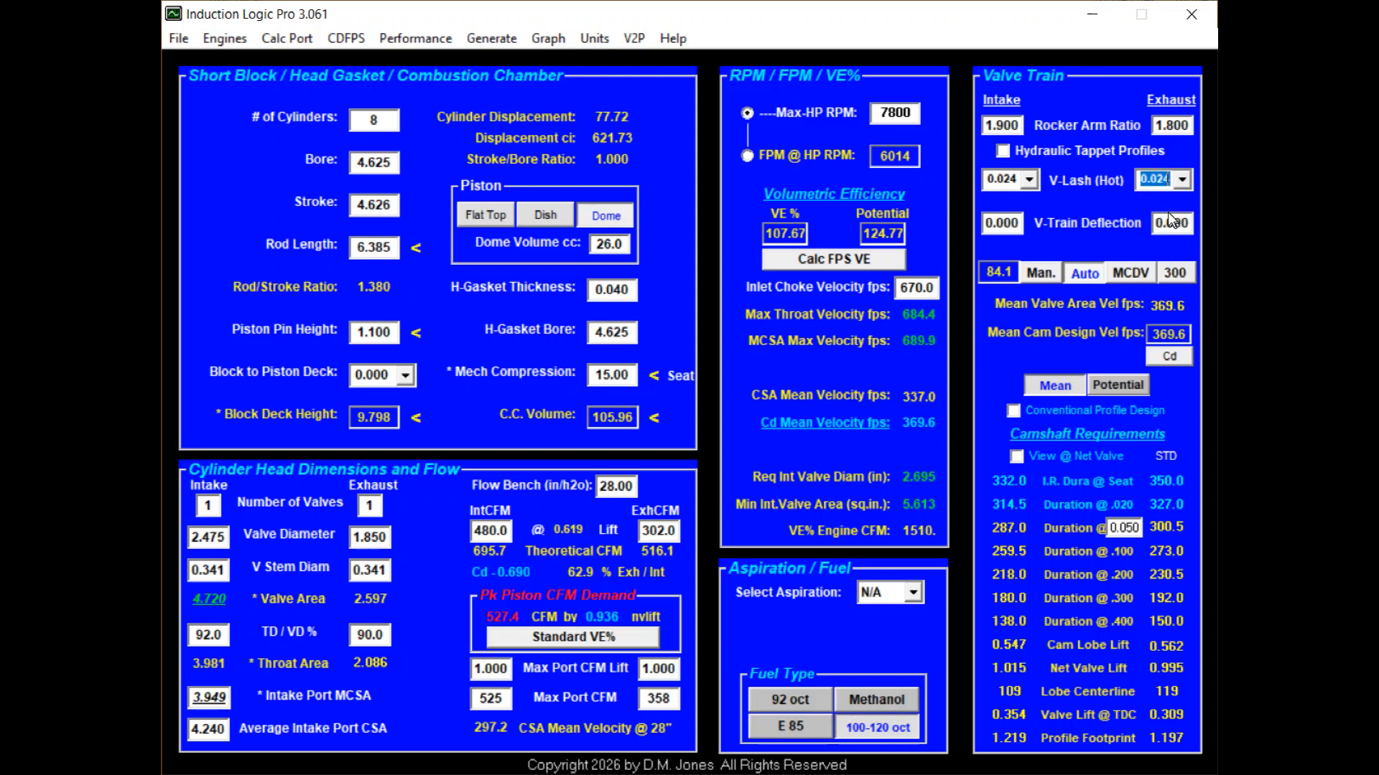
Set the valve train deflection to 0.030 for both intake and exhaust.
left_click(1011, 221)
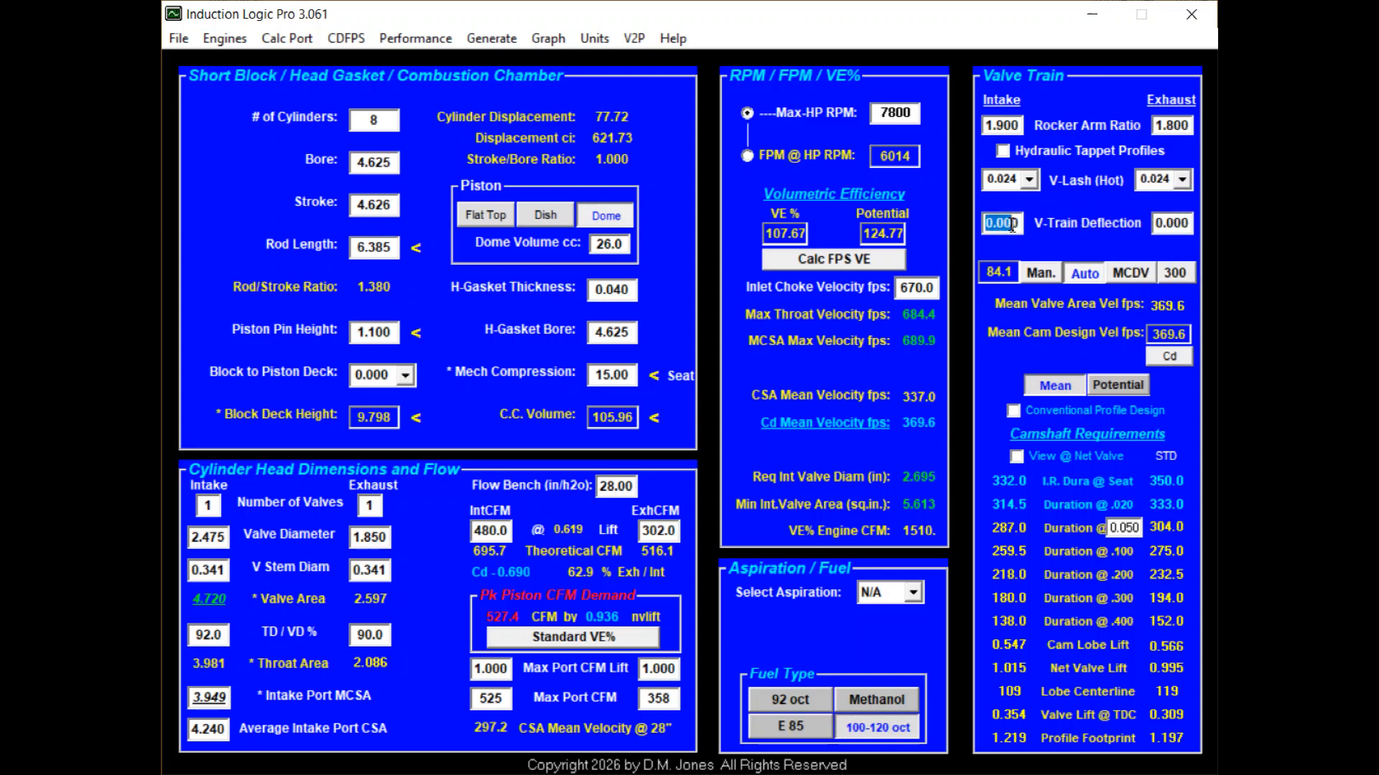
key("Right")
key("BackSpace")
key("BackSpace")
type("3")
key("Tab")
type(".03")
key("Tab")
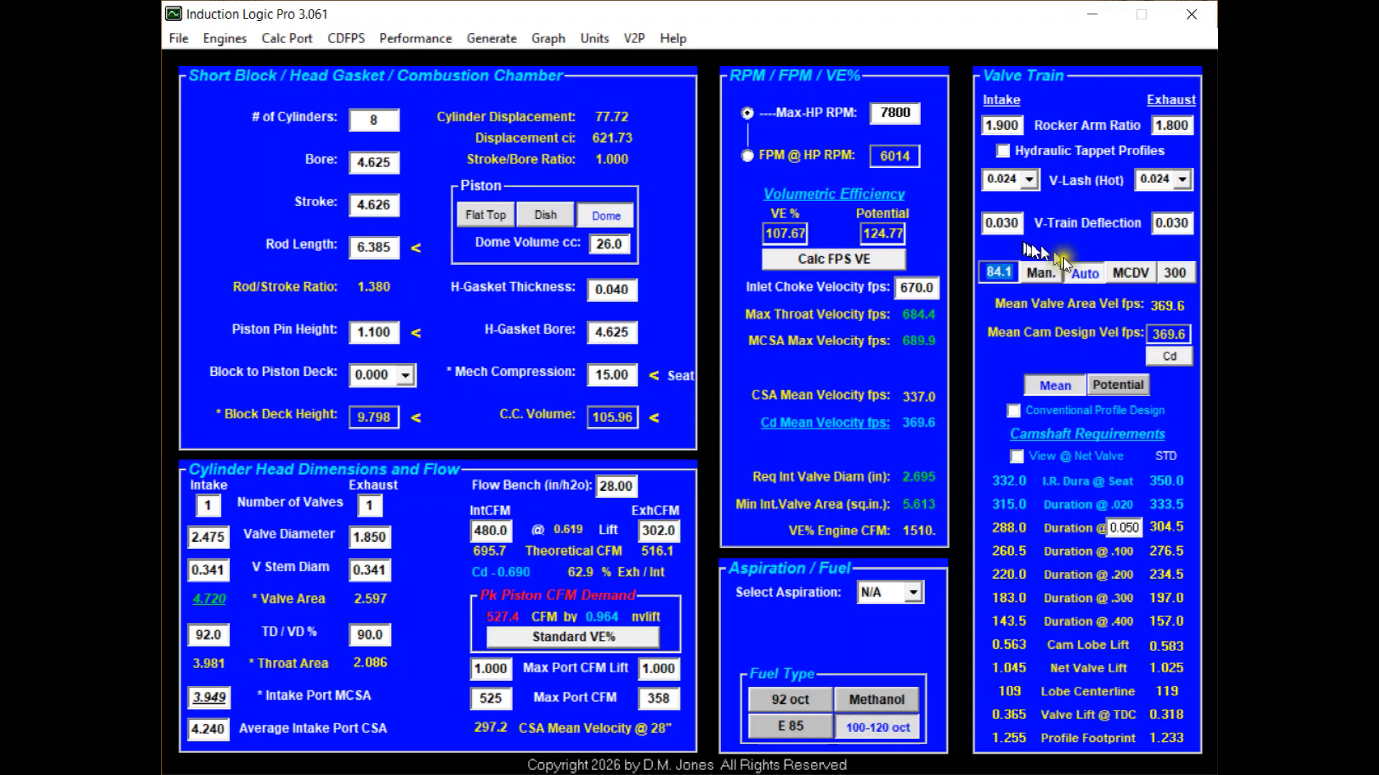
Switch the exhaust camshaft requirements from STD to RPM, and compare the Potential design before returning to Mean.
mouse_move(1143, 432)
left_click(1168, 455)
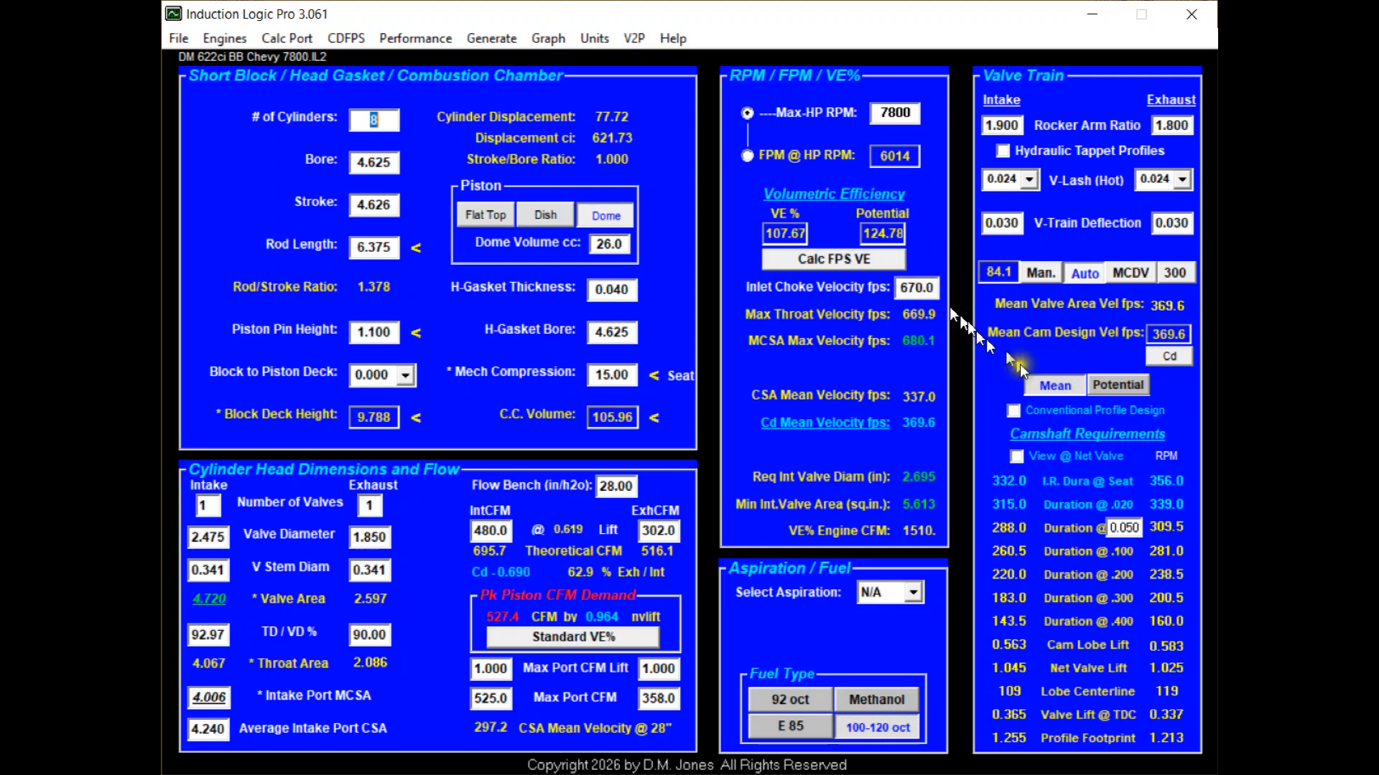
left_click(1126, 386)
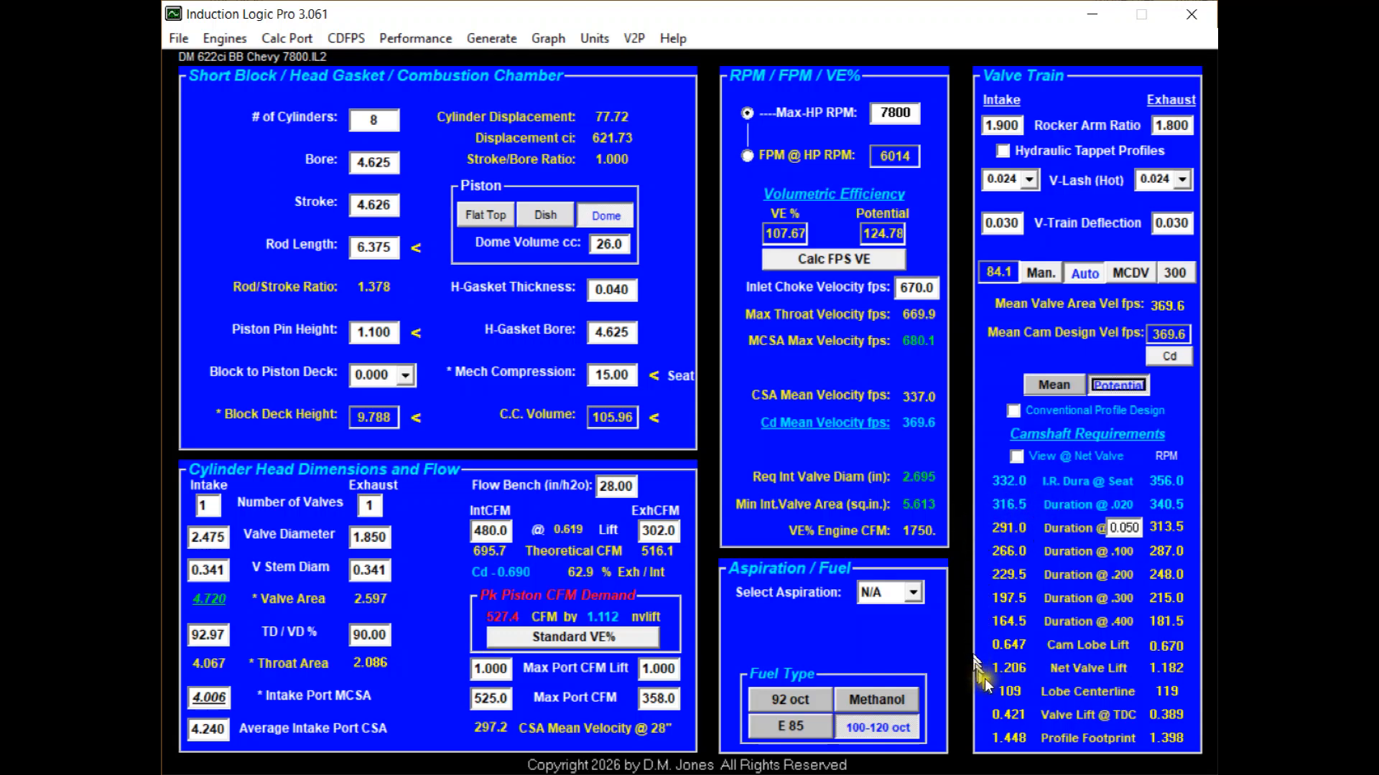
left_click(1060, 378)
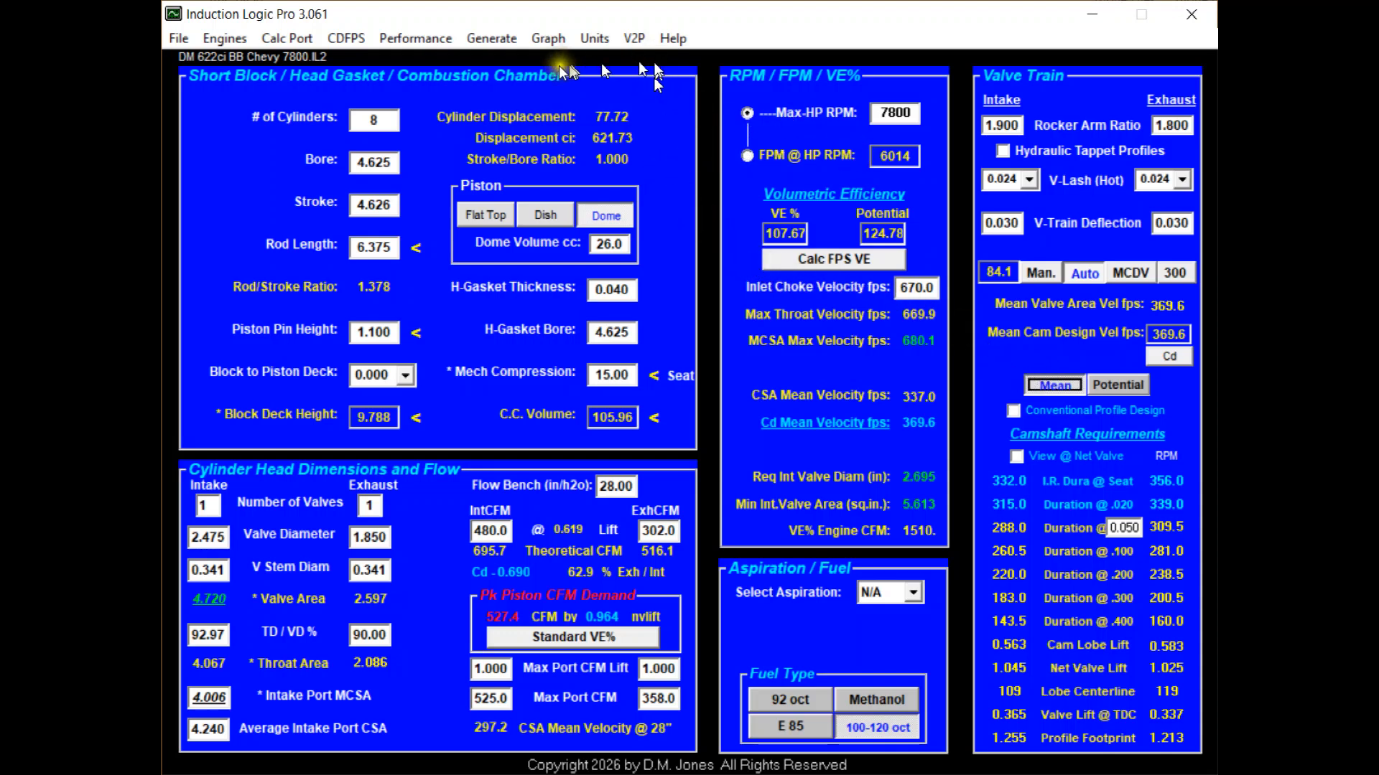
Open the Profile Generation window for the current engine design.
left_click(498, 33)
left_click(504, 62)
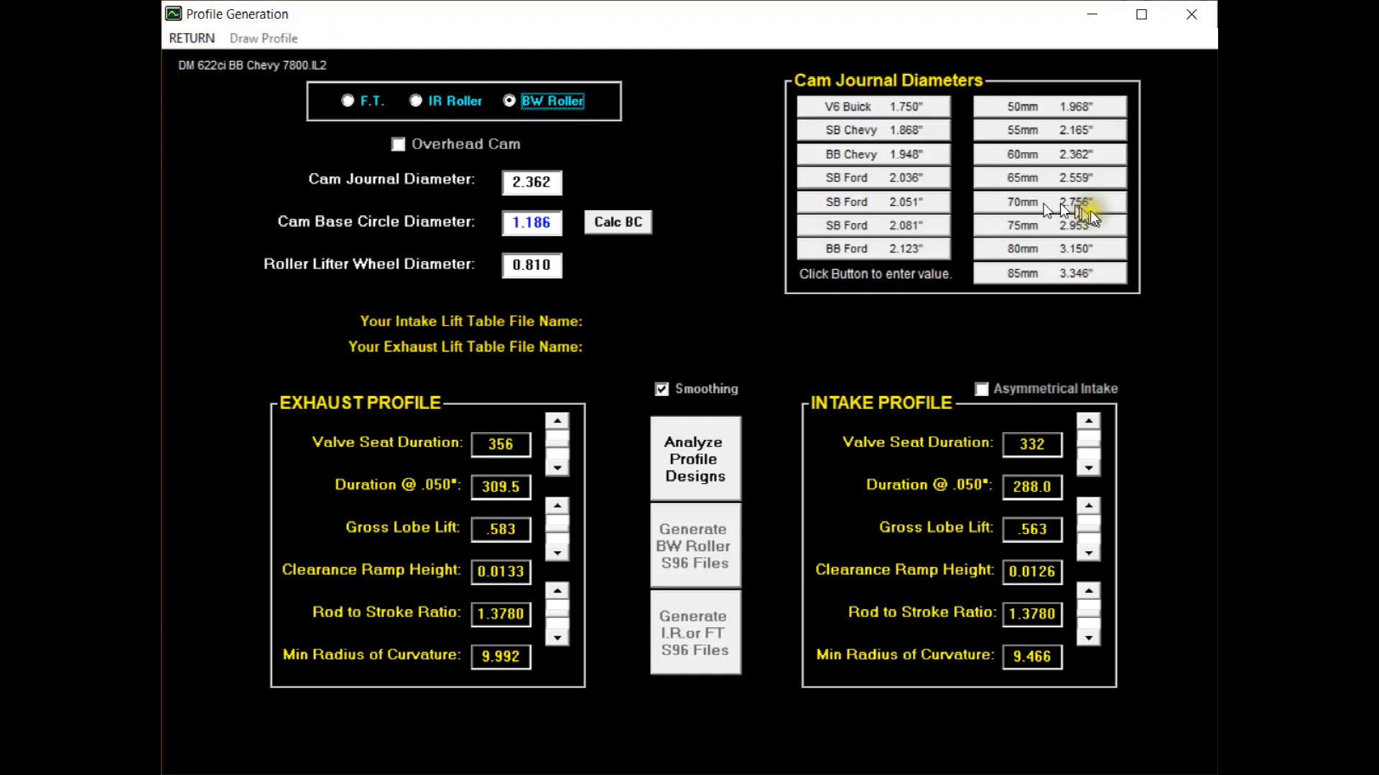
Try a 75 mm cam journal with a recalculated base circle diameter, and return to the 60 mm journal.
left_click(1071, 219)
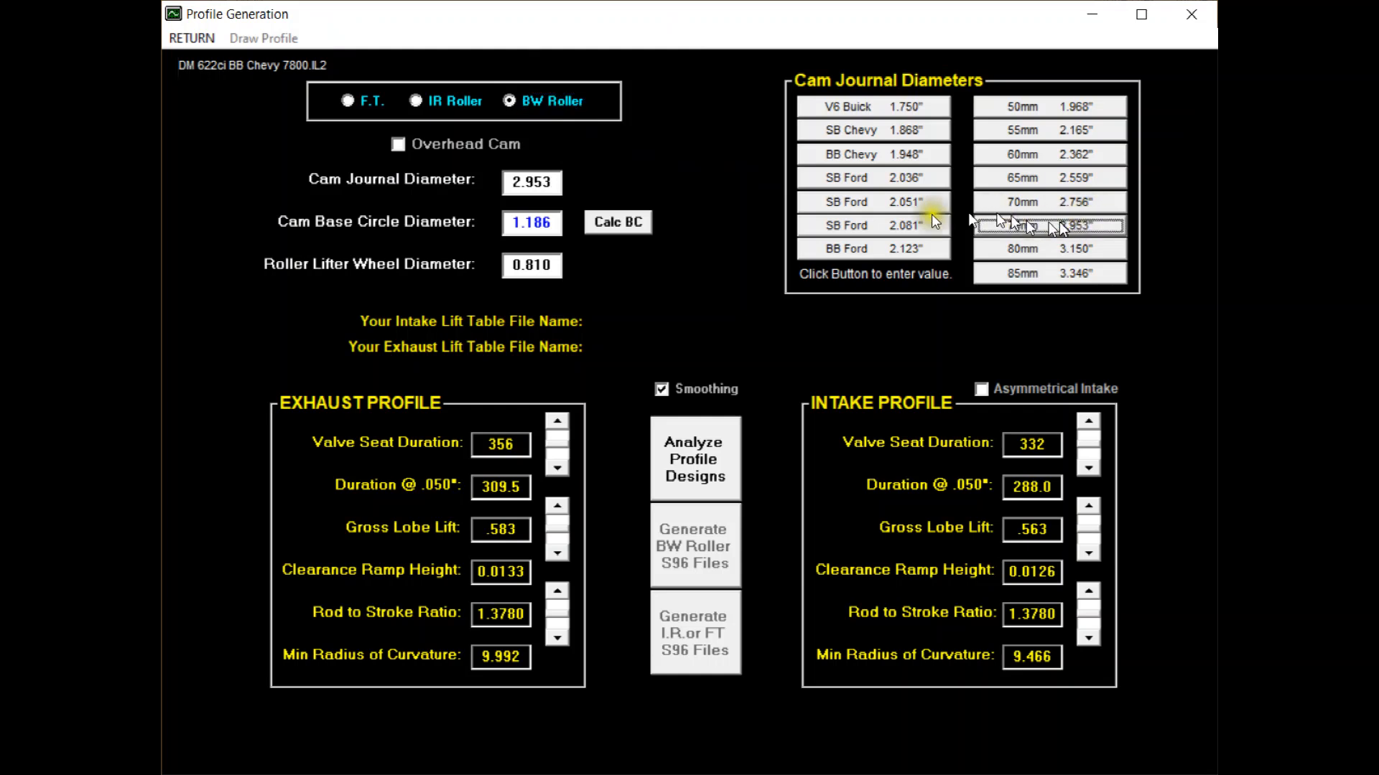
left_click(624, 222)
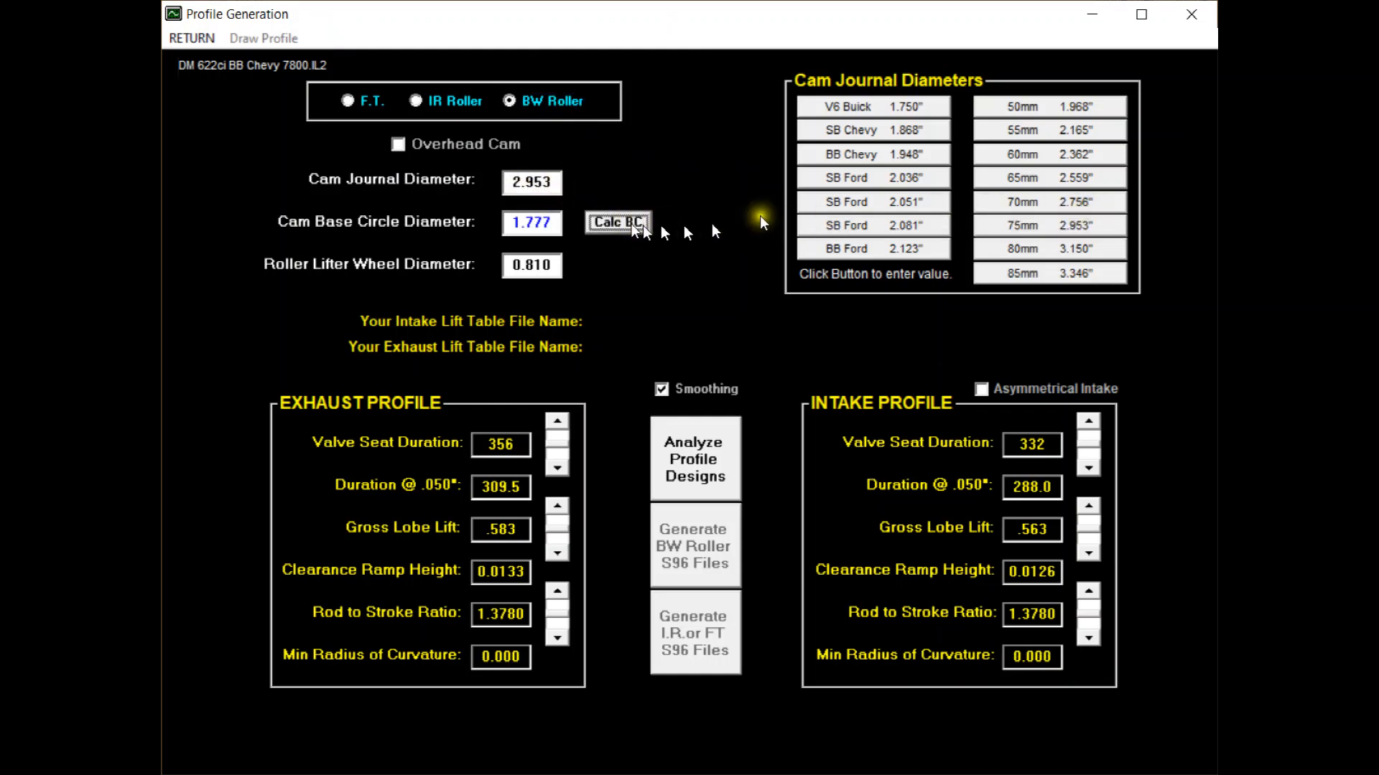
left_click(1045, 154)
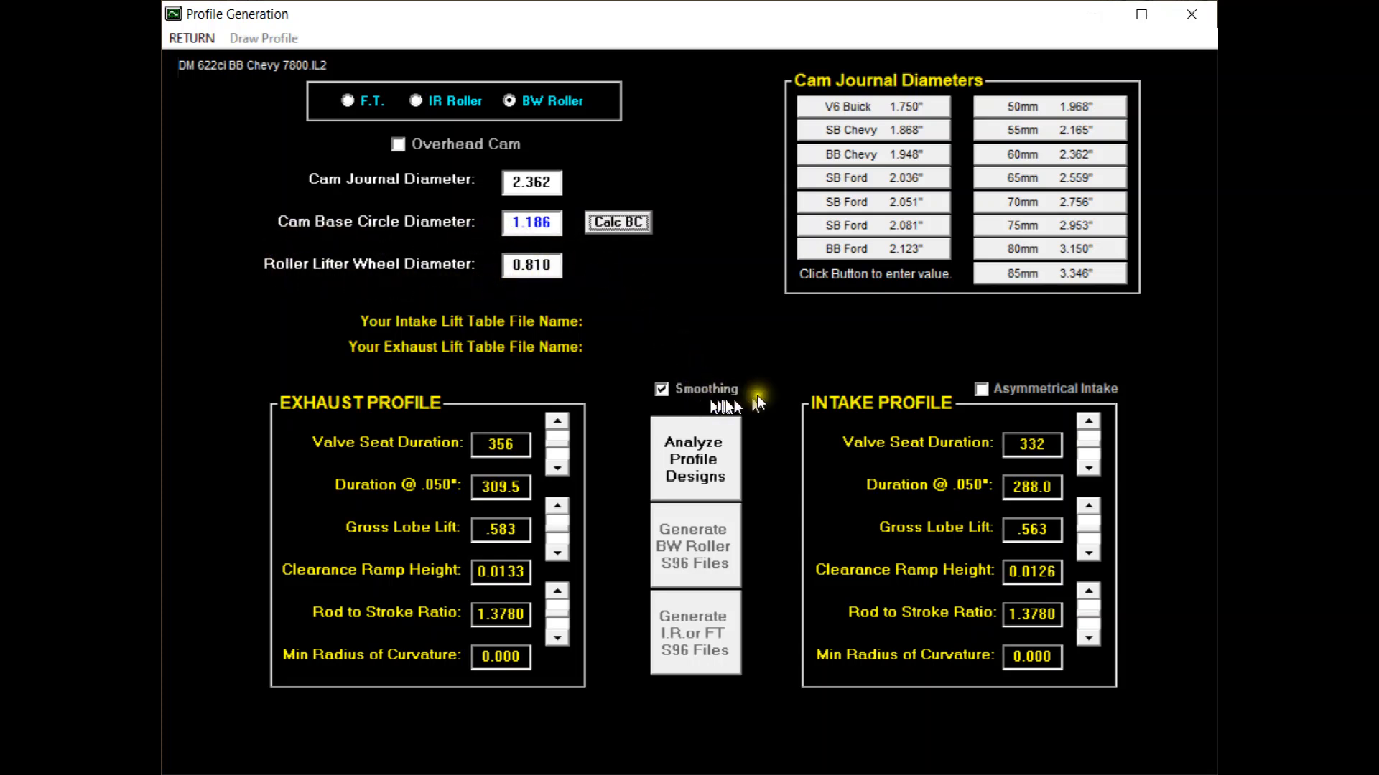
Analyze the cam profile designs with smoothing on, after toggling the asymmetrical intake option on and back off.
left_click(981, 391)
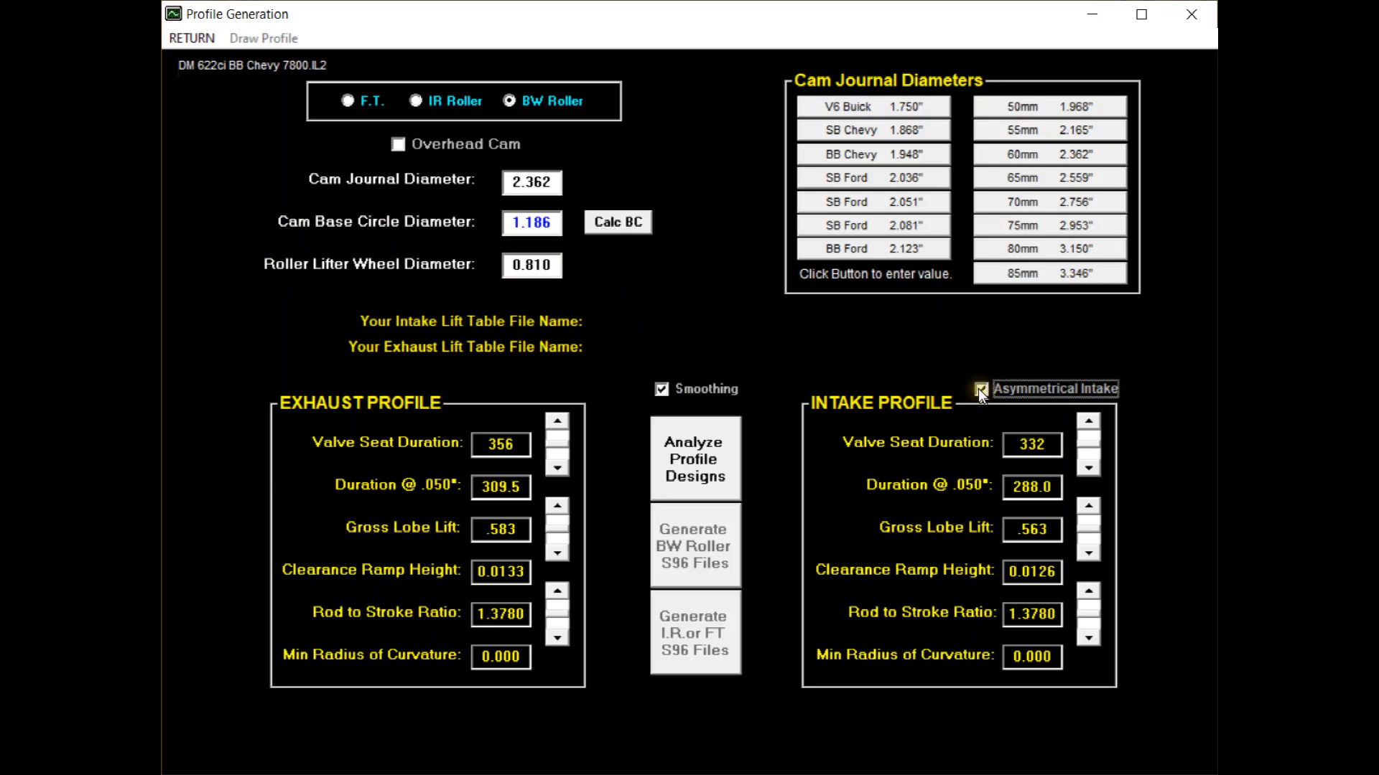
left_click(982, 389)
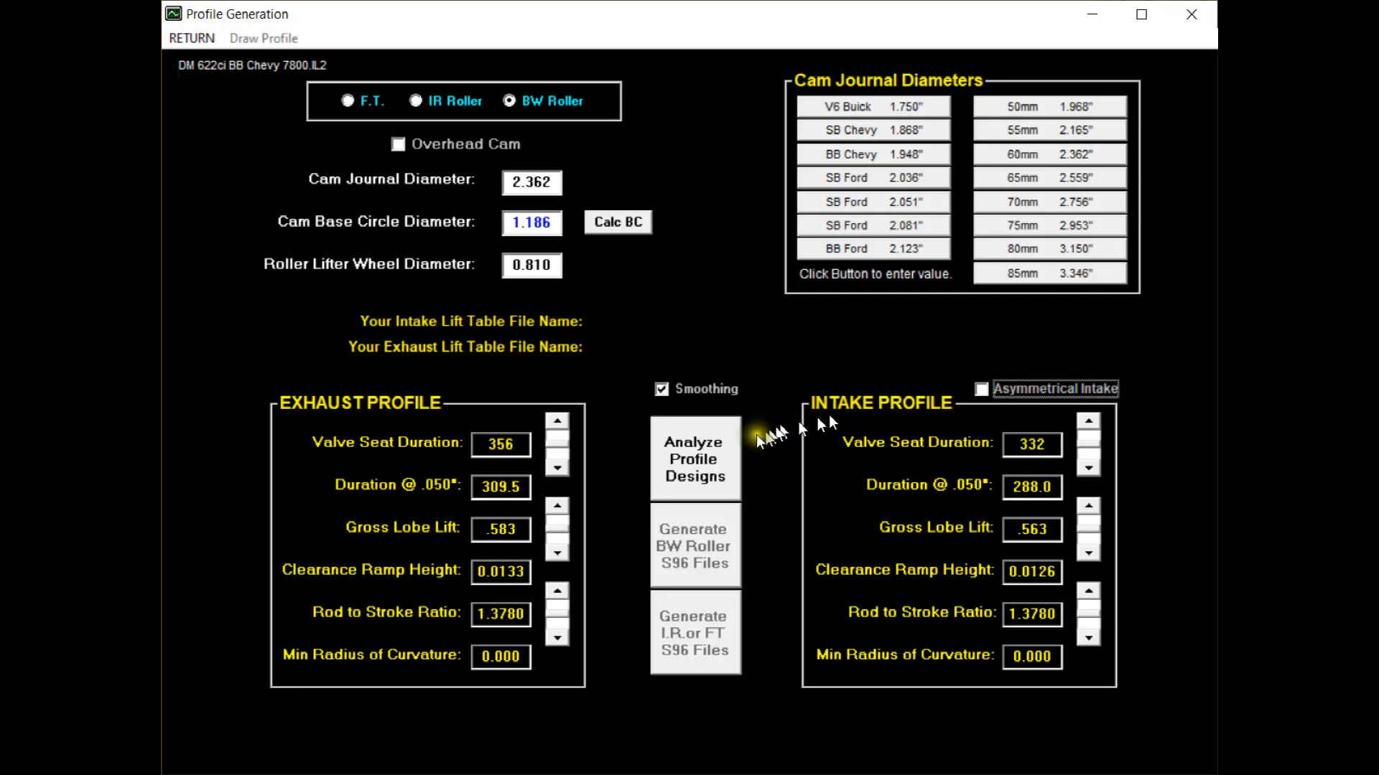
left_click(699, 446)
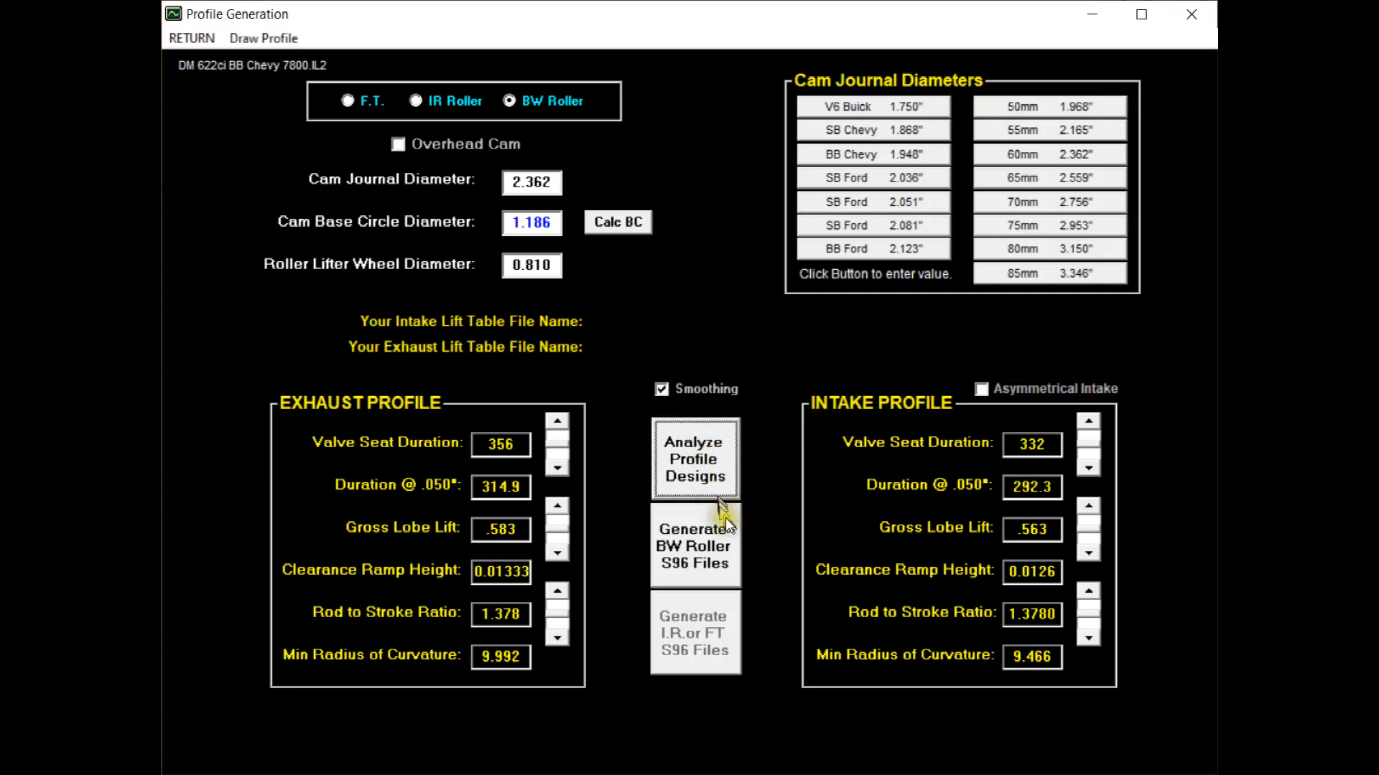
Generate the BW Roller S96 files for the intake and exhaust profiles, saving under the suggested names and replacing the existing files.
left_click(702, 537)
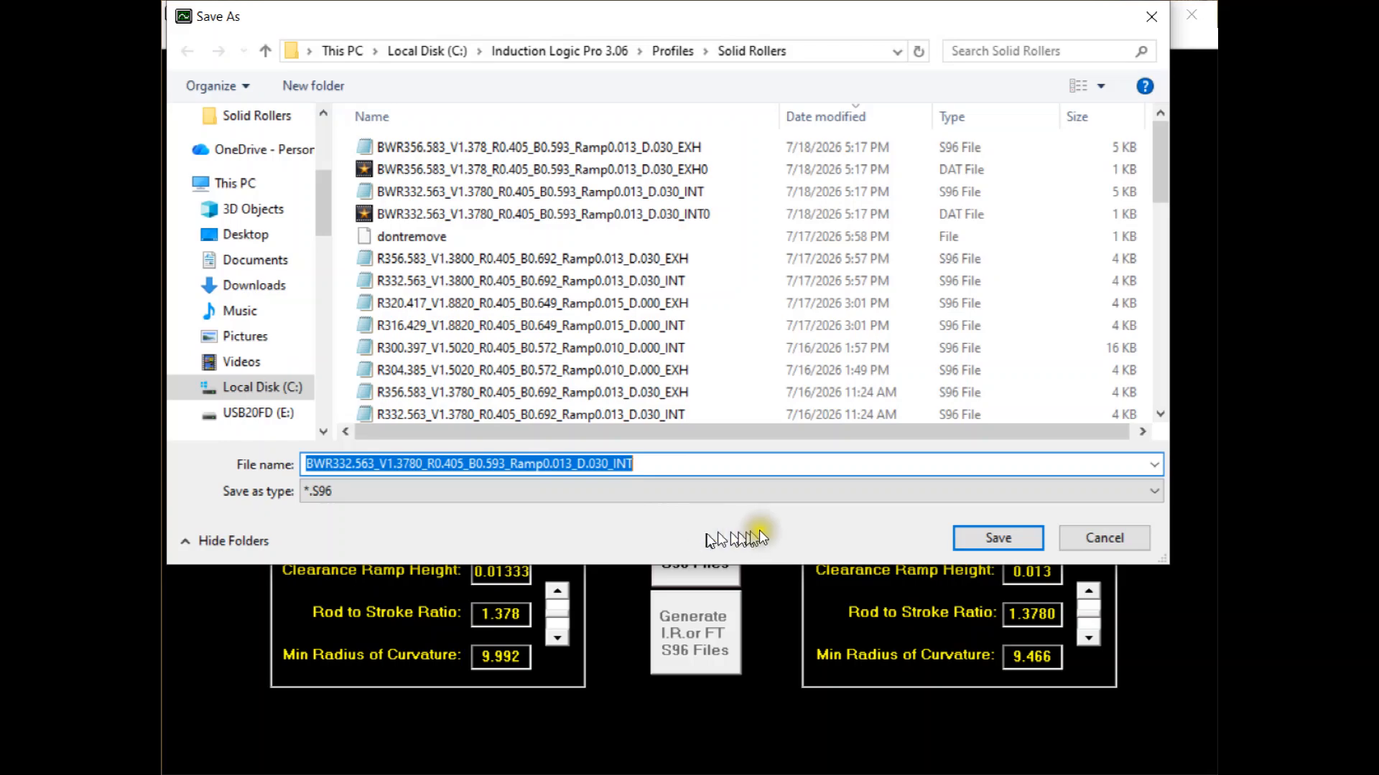
left_click(983, 537)
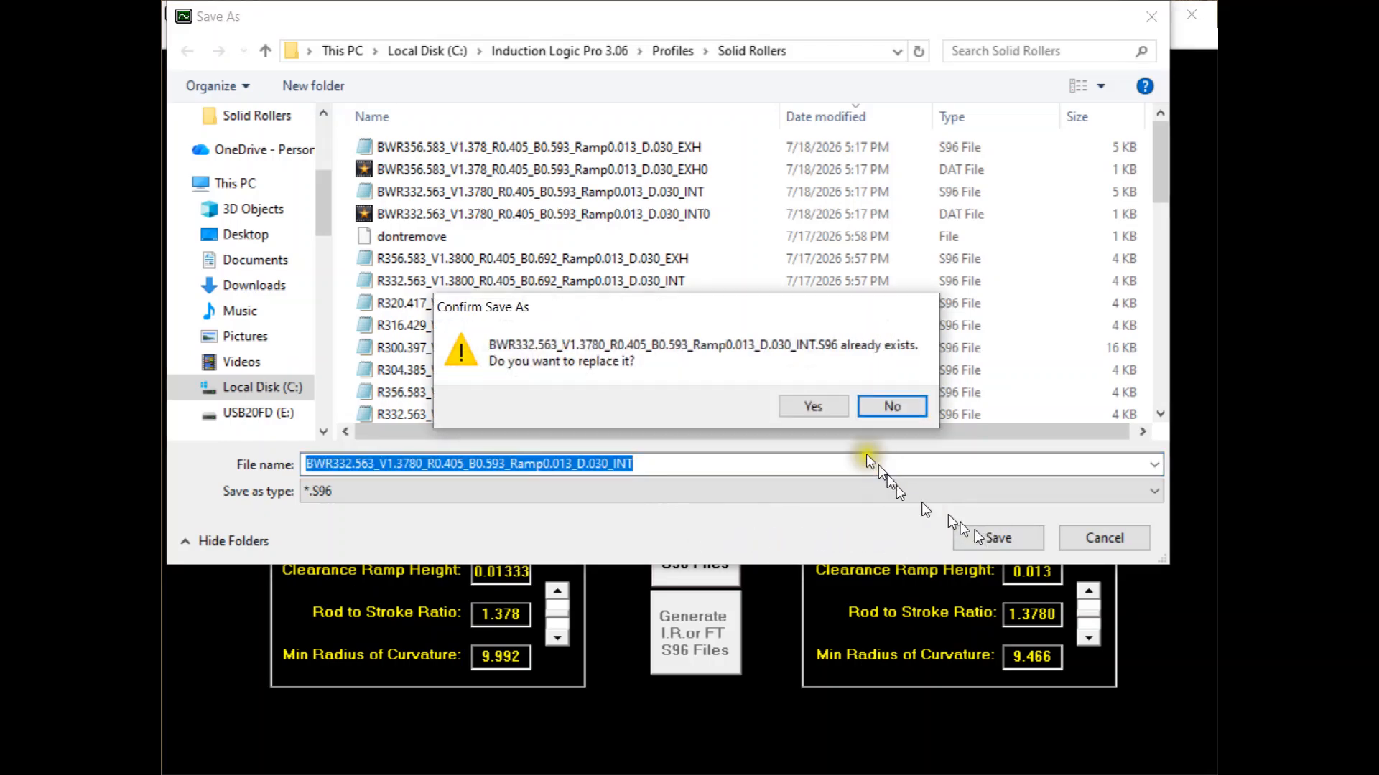
left_click(829, 407)
left_click(984, 534)
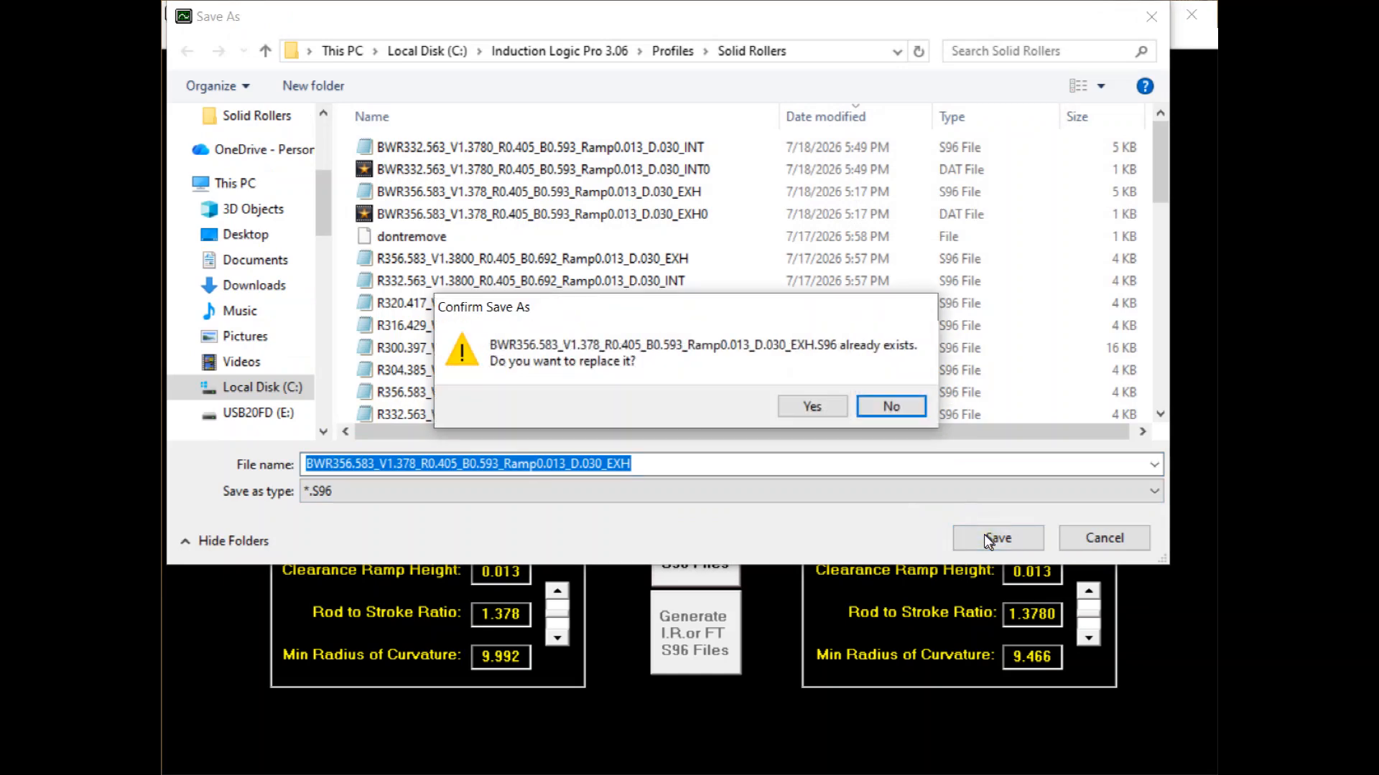
left_click(817, 406)
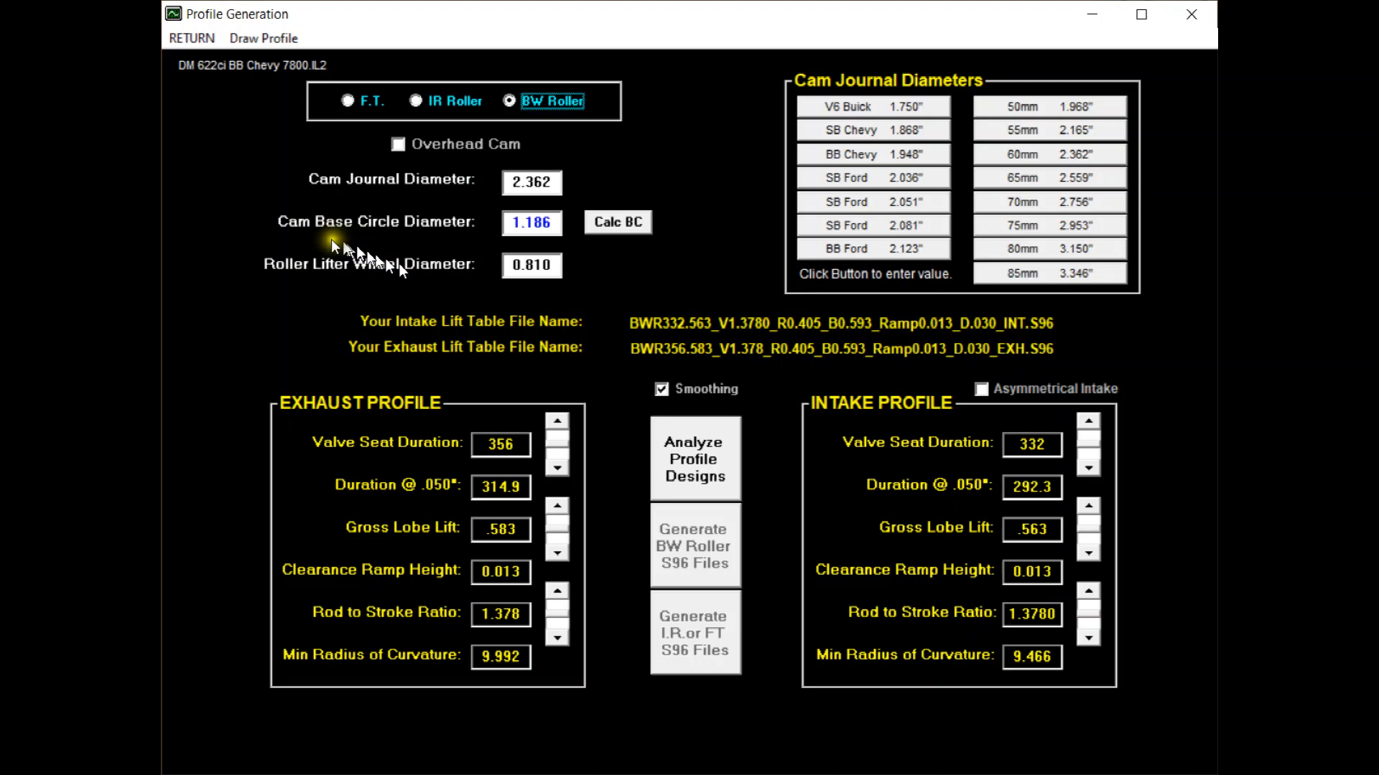
View the drawn intake and exhaust lobe profiles, close the drawing and return to the main engine window.
left_click(237, 36)
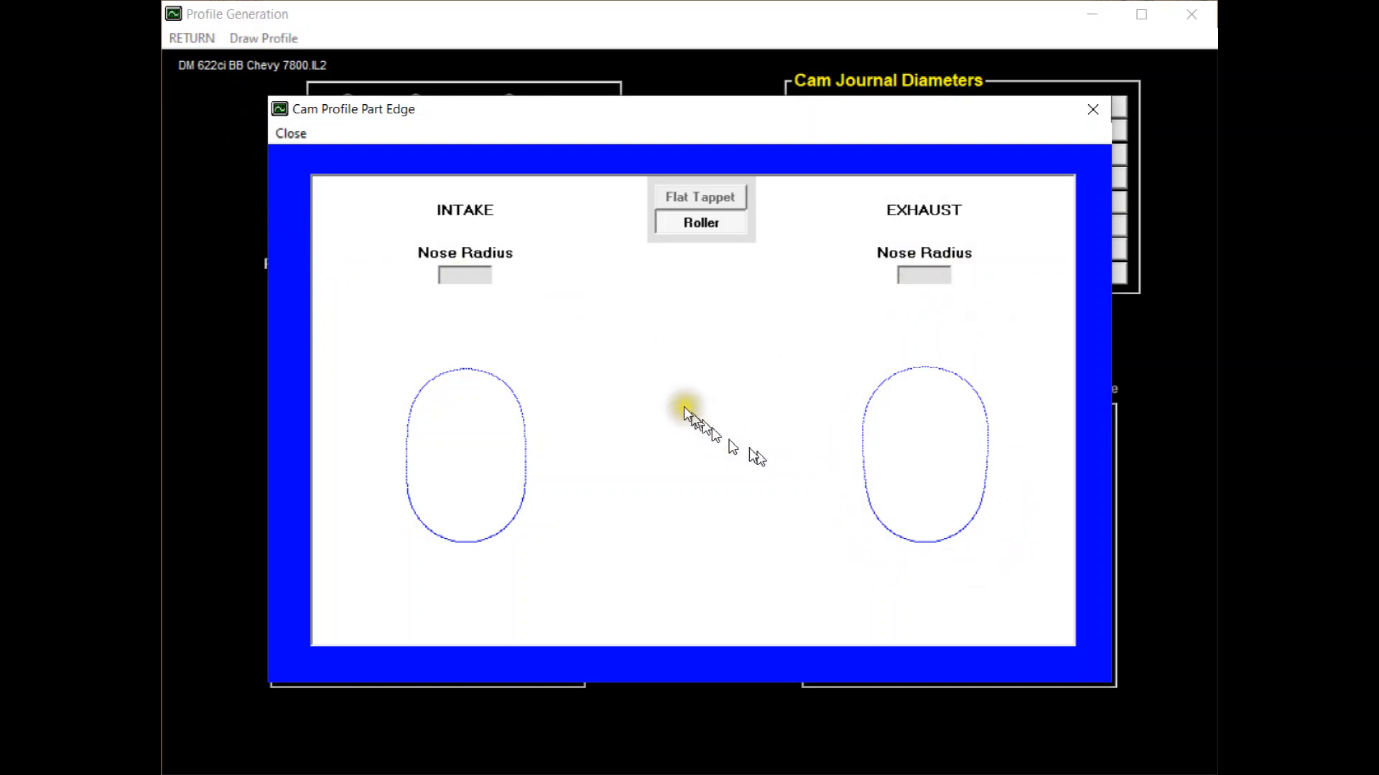
left_click(290, 134)
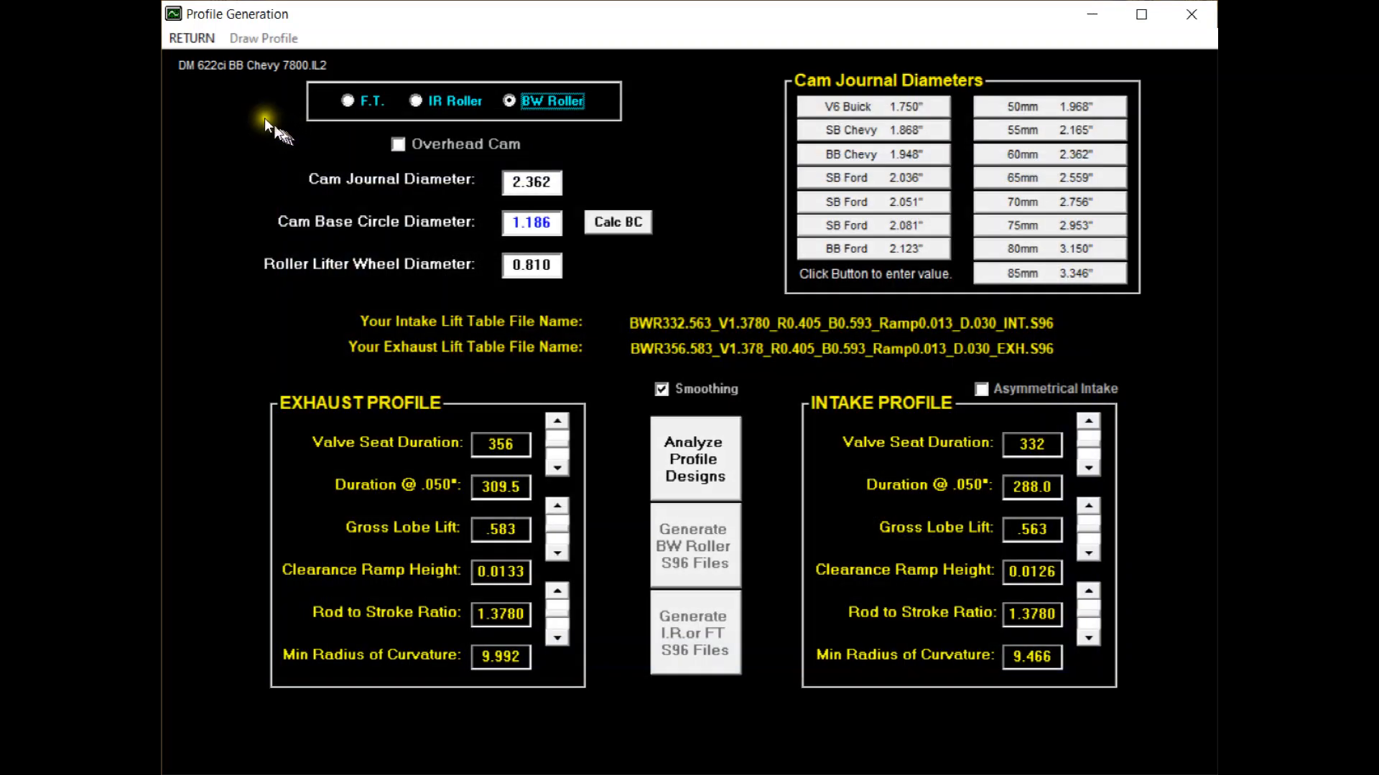
left_click(177, 39)
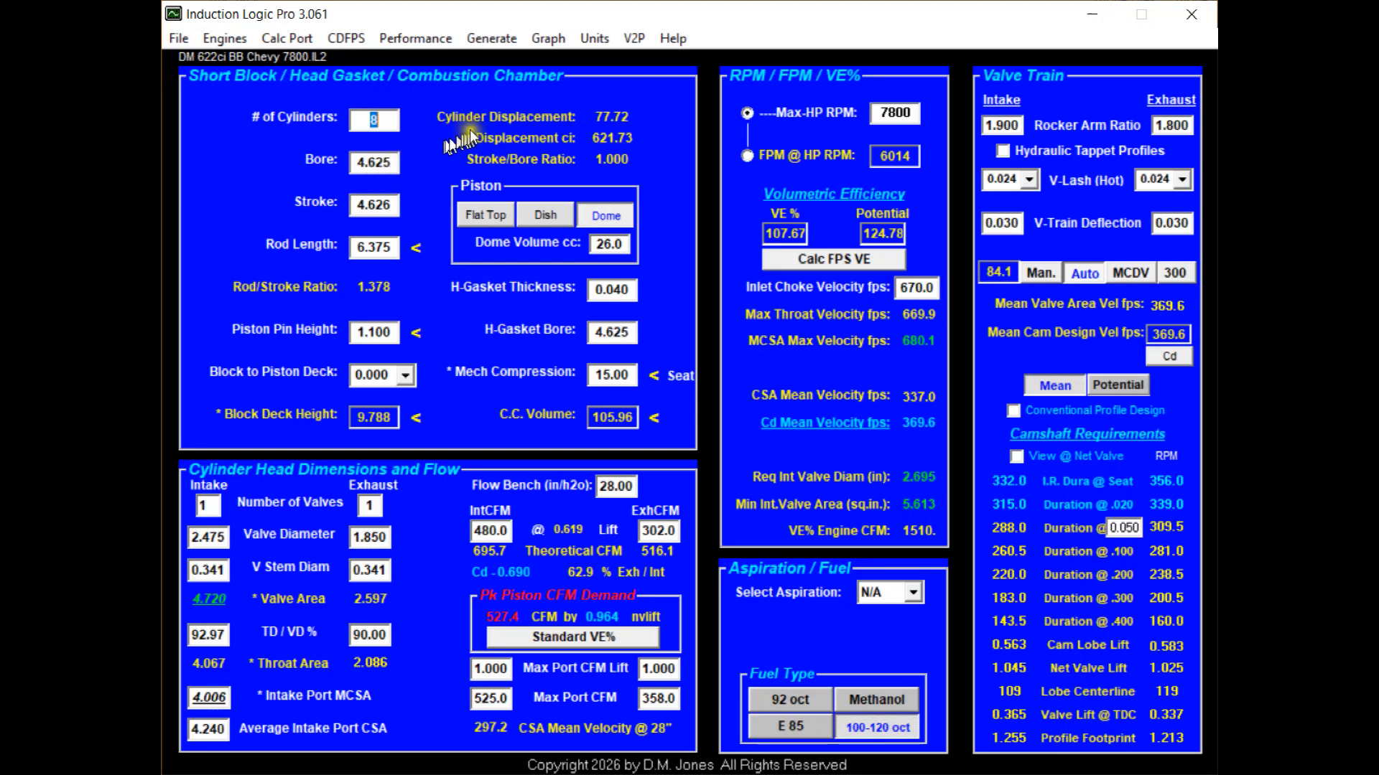
Calculate the exhaust and intake valve-to-piston clearances at the 119 and 109 lobe centerlines.
left_click(635, 42)
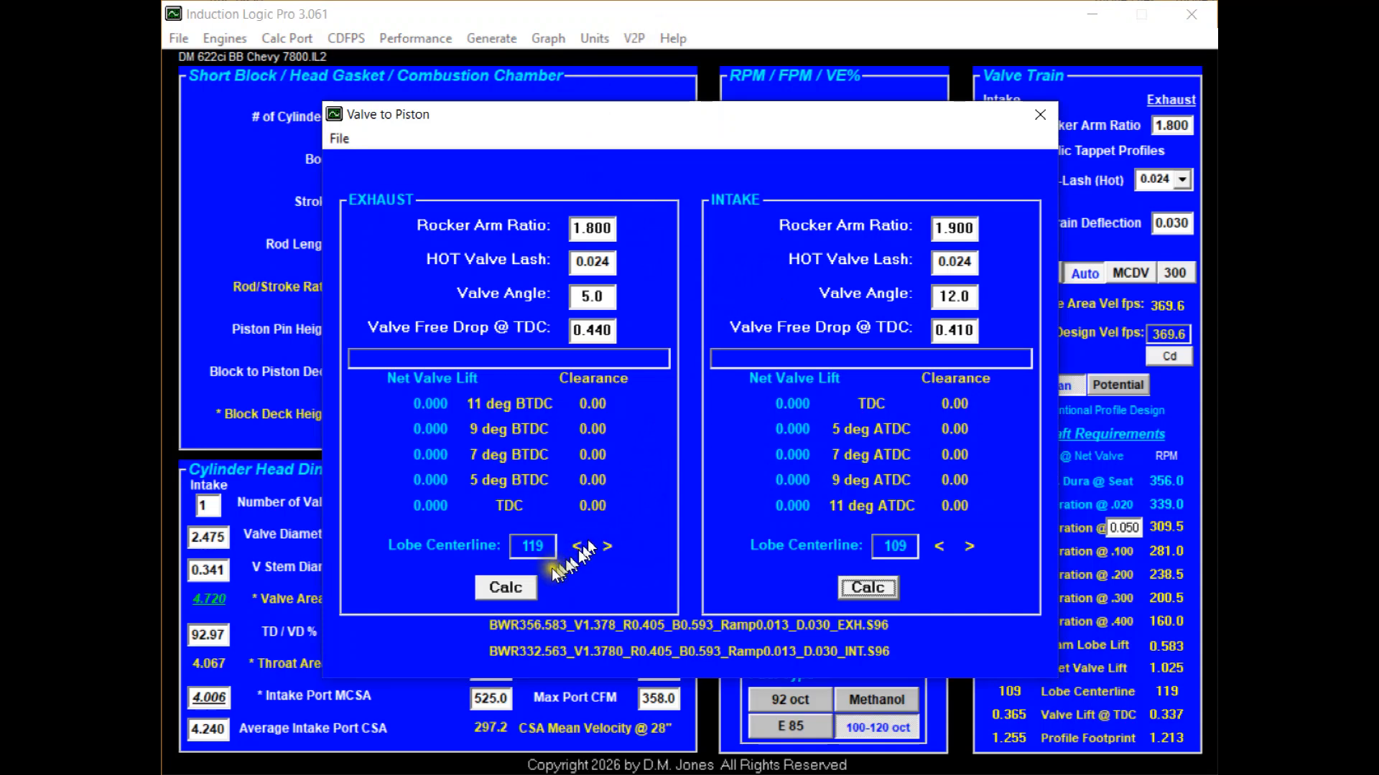
left_click(508, 590)
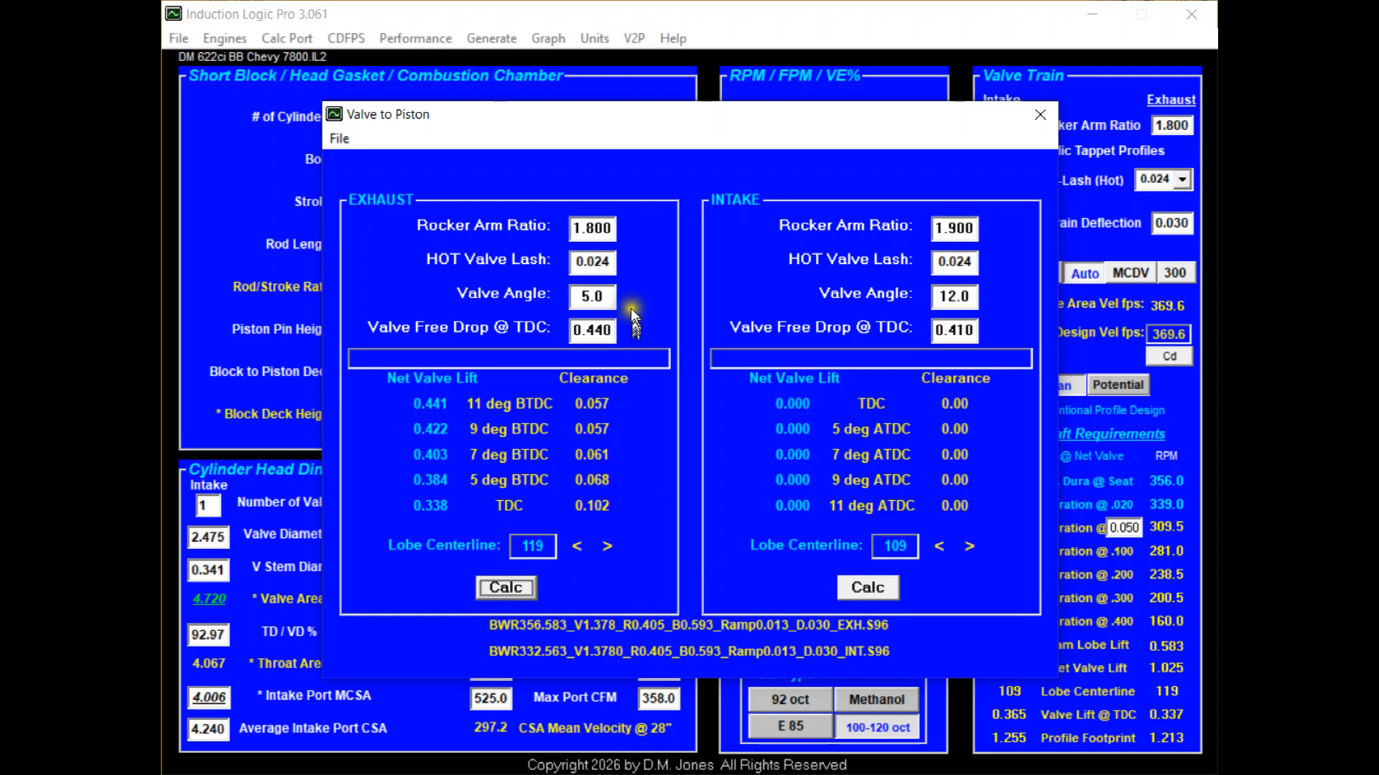
left_click(888, 589)
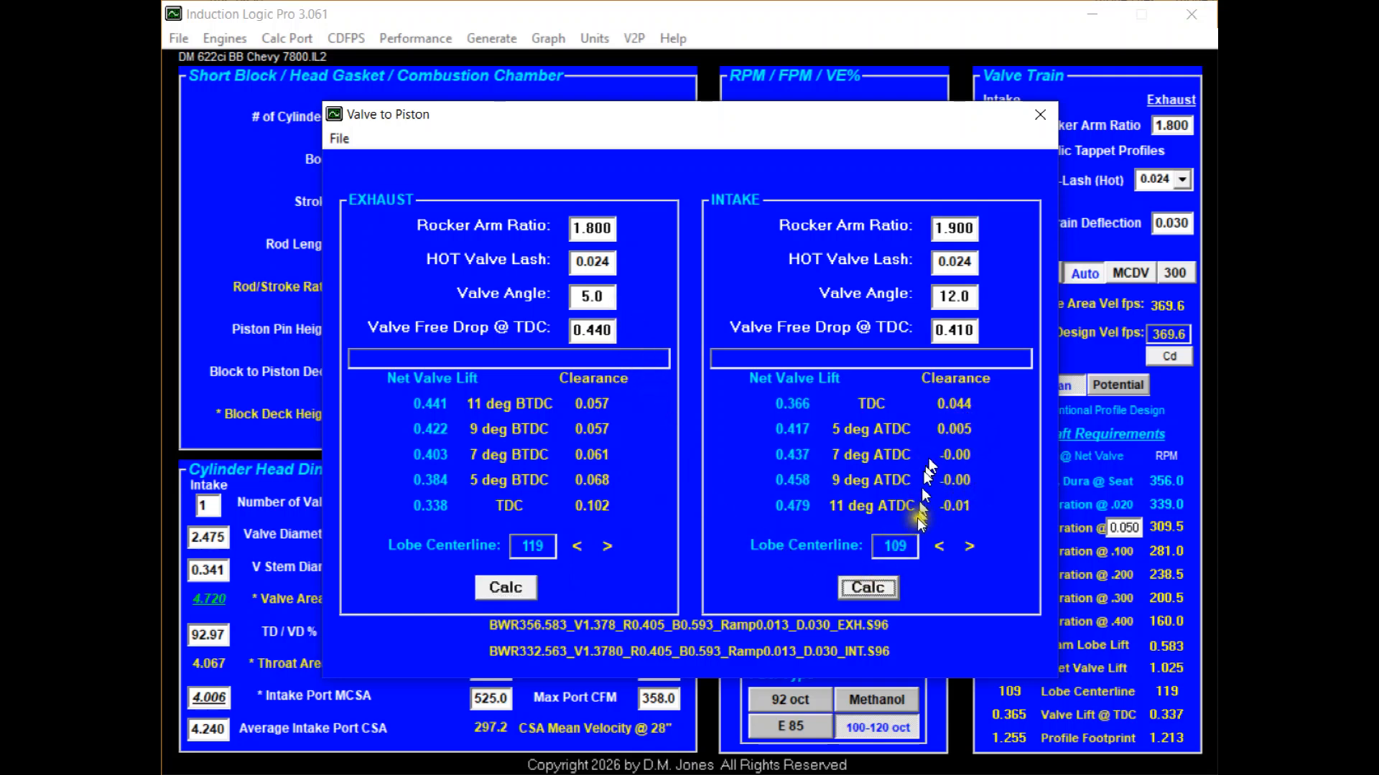
Set the intake lobe centerline to 115, recalculate the intake valve-to-piston clearance and return to the main engine window.
left_click(969, 547)
left_click(969, 547)
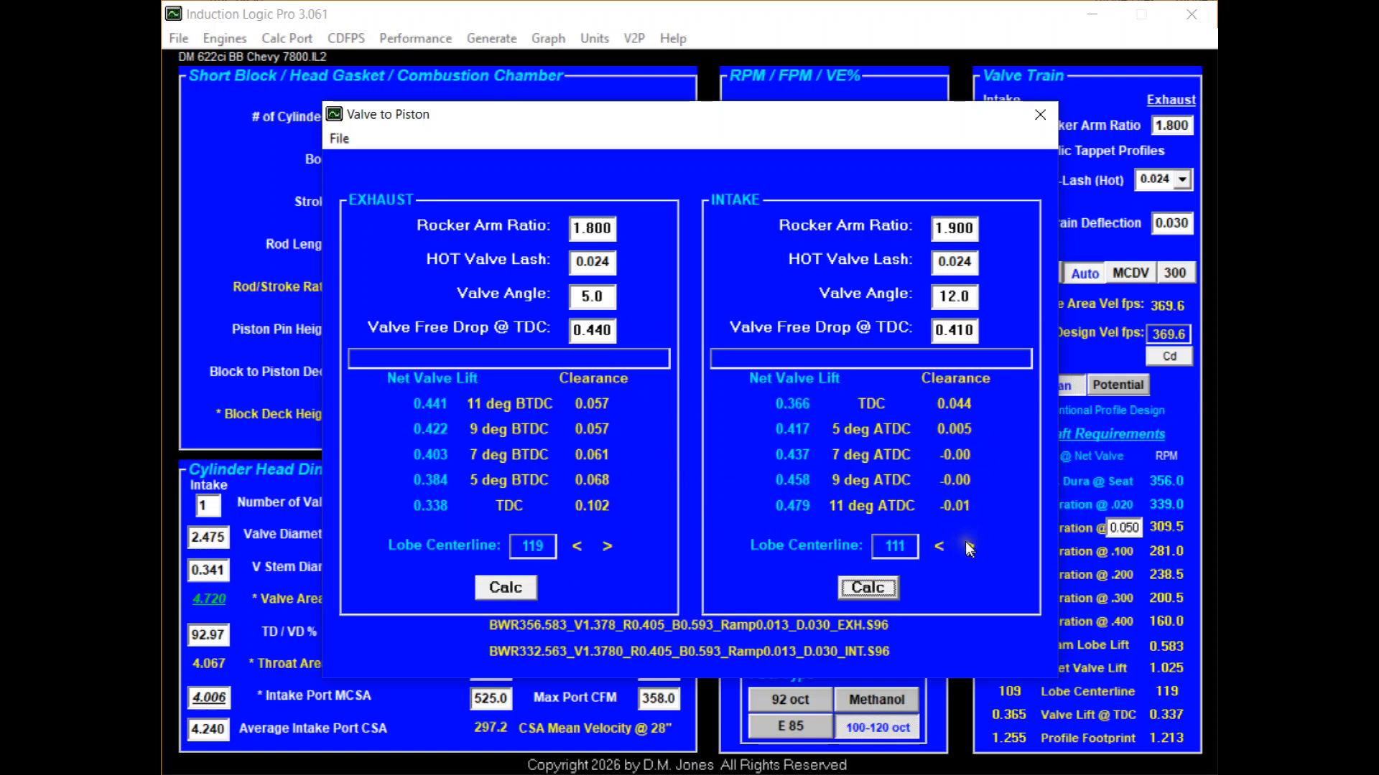
left_click(969, 547)
left_click(969, 547)
left_click(969, 547)
left_click(968, 547)
left_click(881, 584)
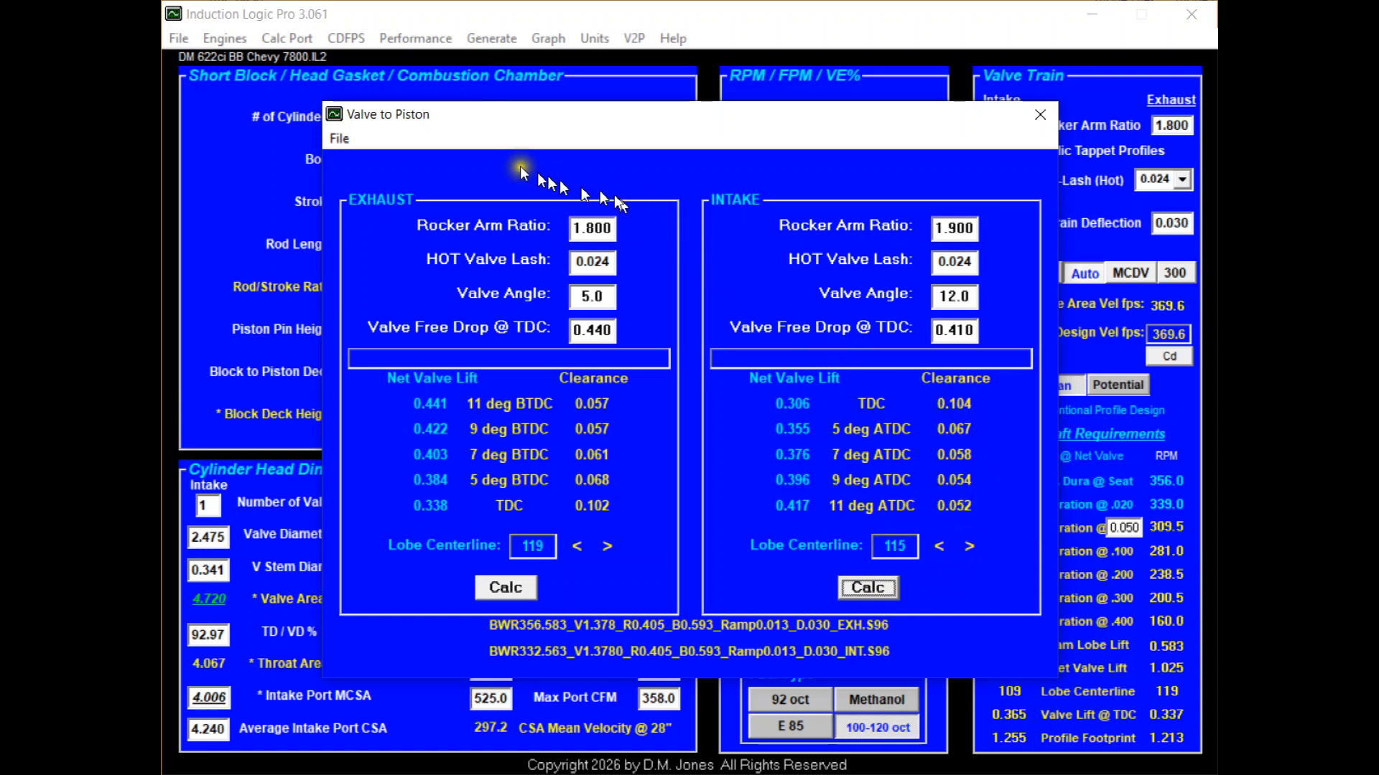
left_click(339, 137)
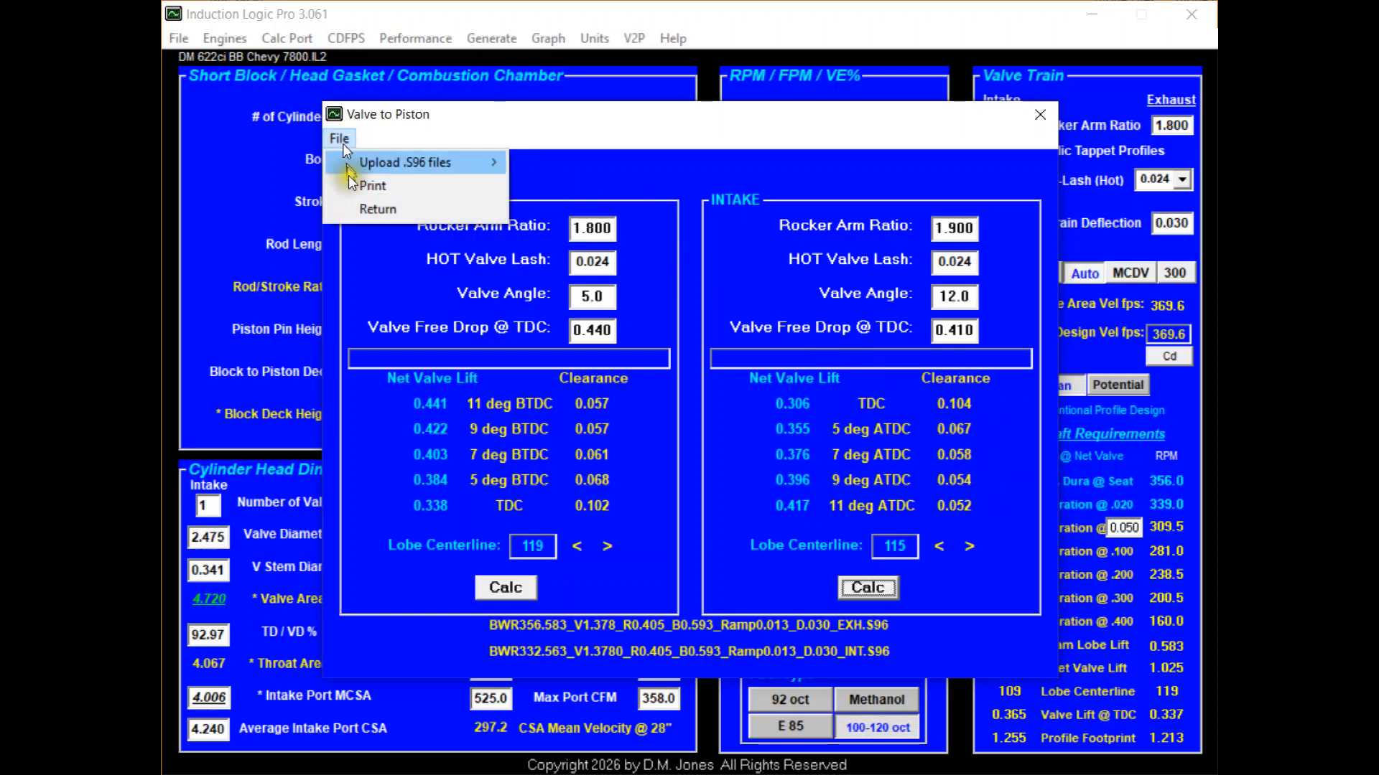
left_click(368, 208)
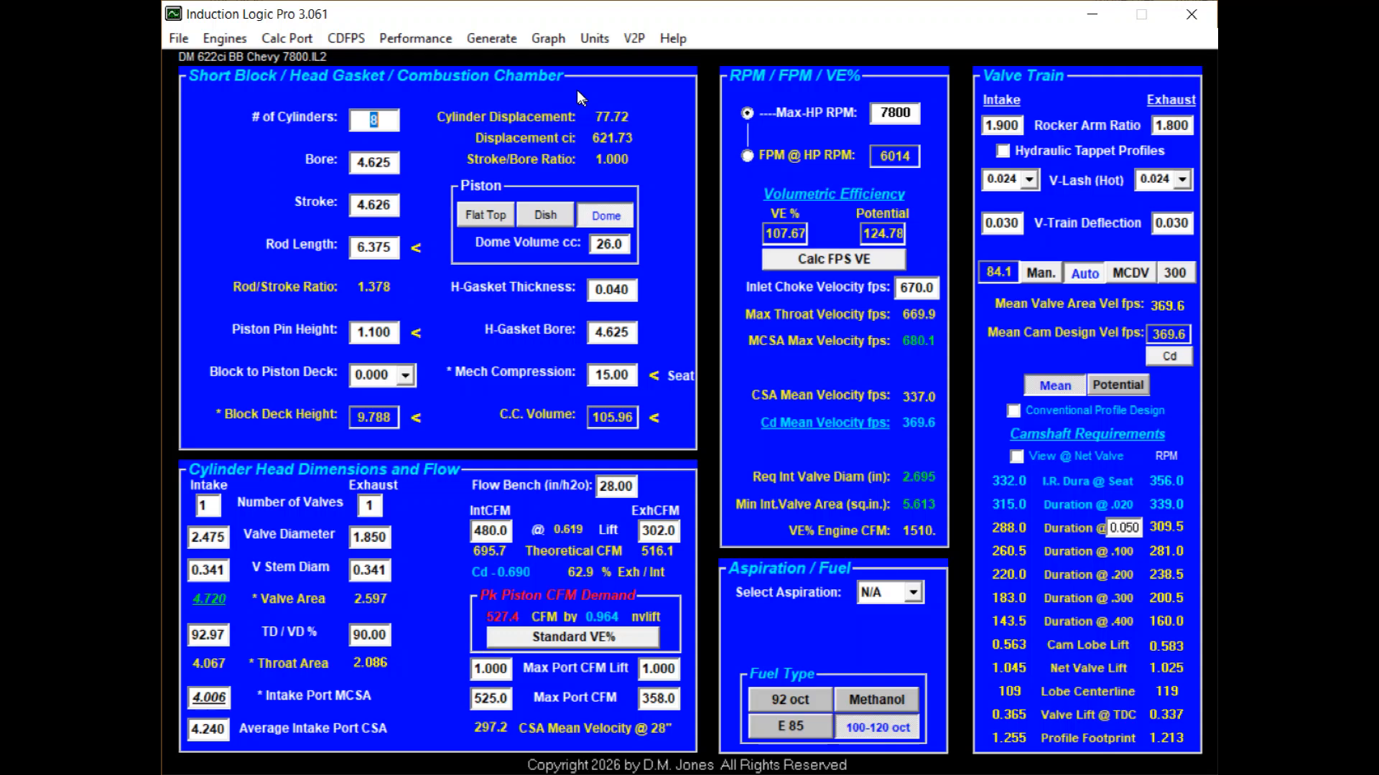
Open the engine graph and toggle the IL intake and exhaust lift curves off and back on.
left_click(551, 34)
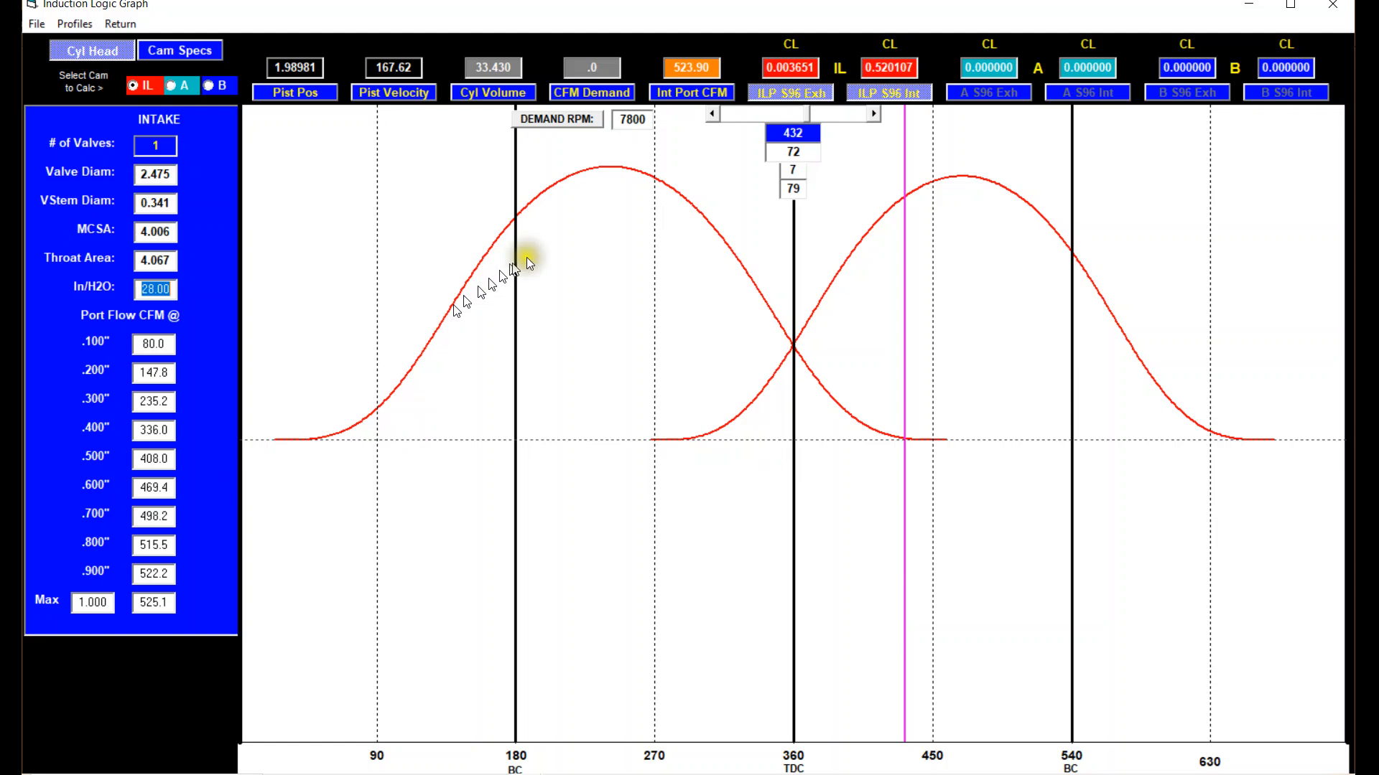
left_click(890, 93)
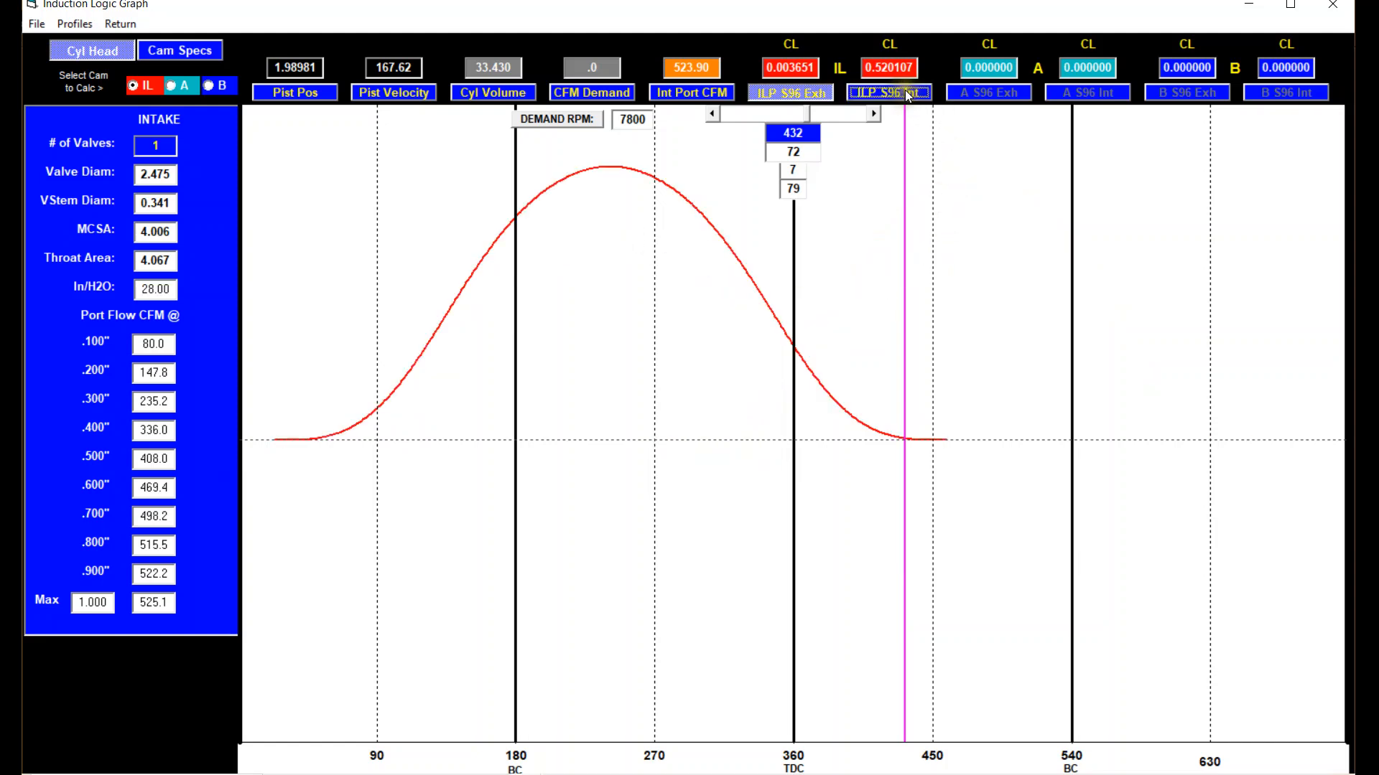
left_click(890, 93)
left_click(794, 96)
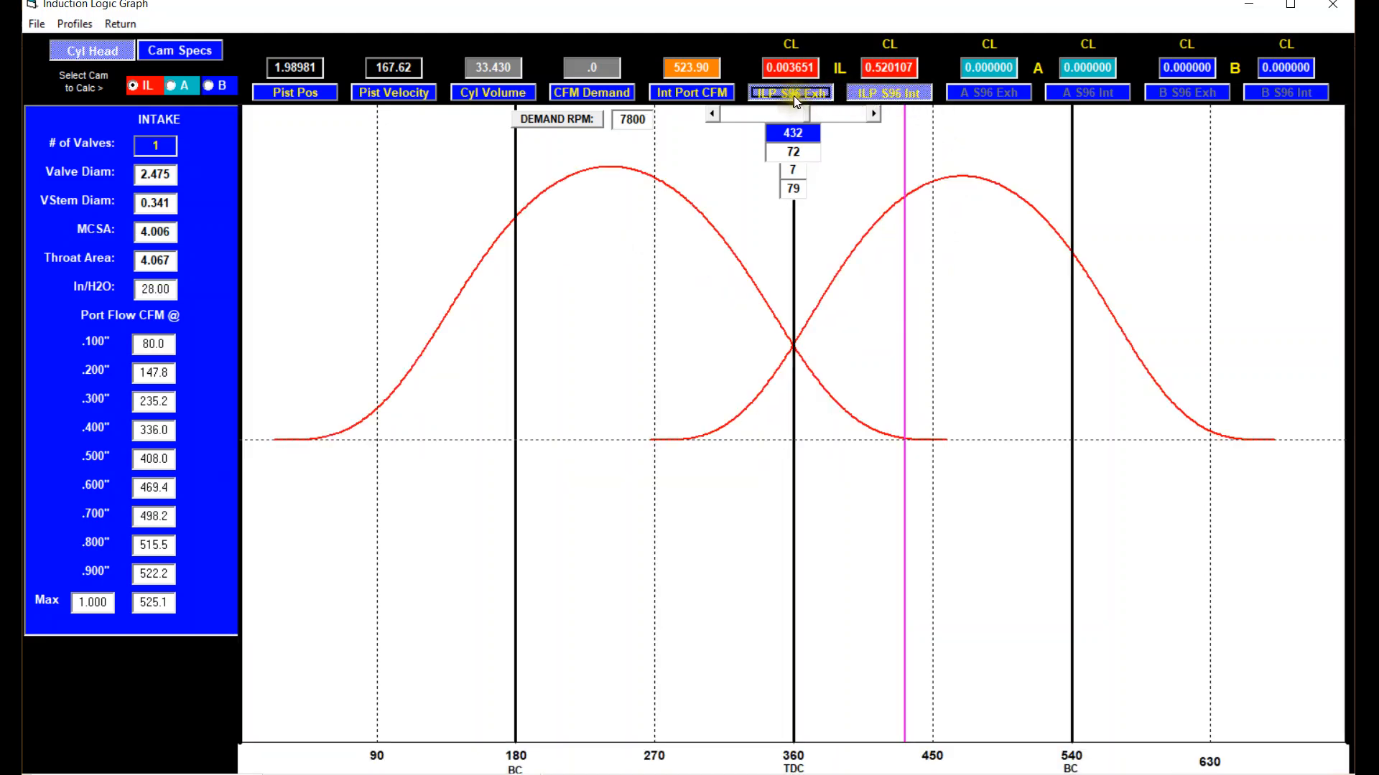
left_click(795, 96)
Show the cam specs and cycle the IL exhaust curve through cam velocity and cam acceleration to valve lift.
left_click(177, 51)
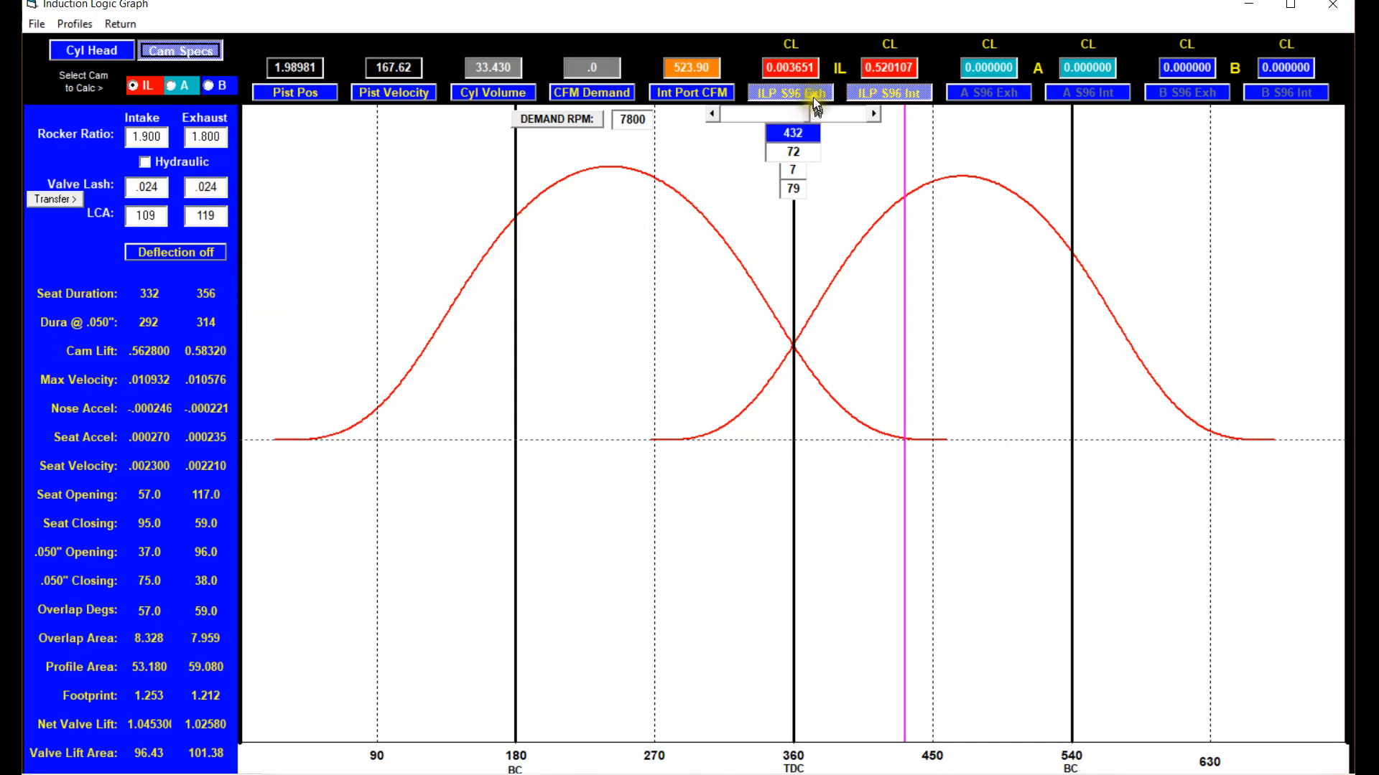
left_click(790, 44)
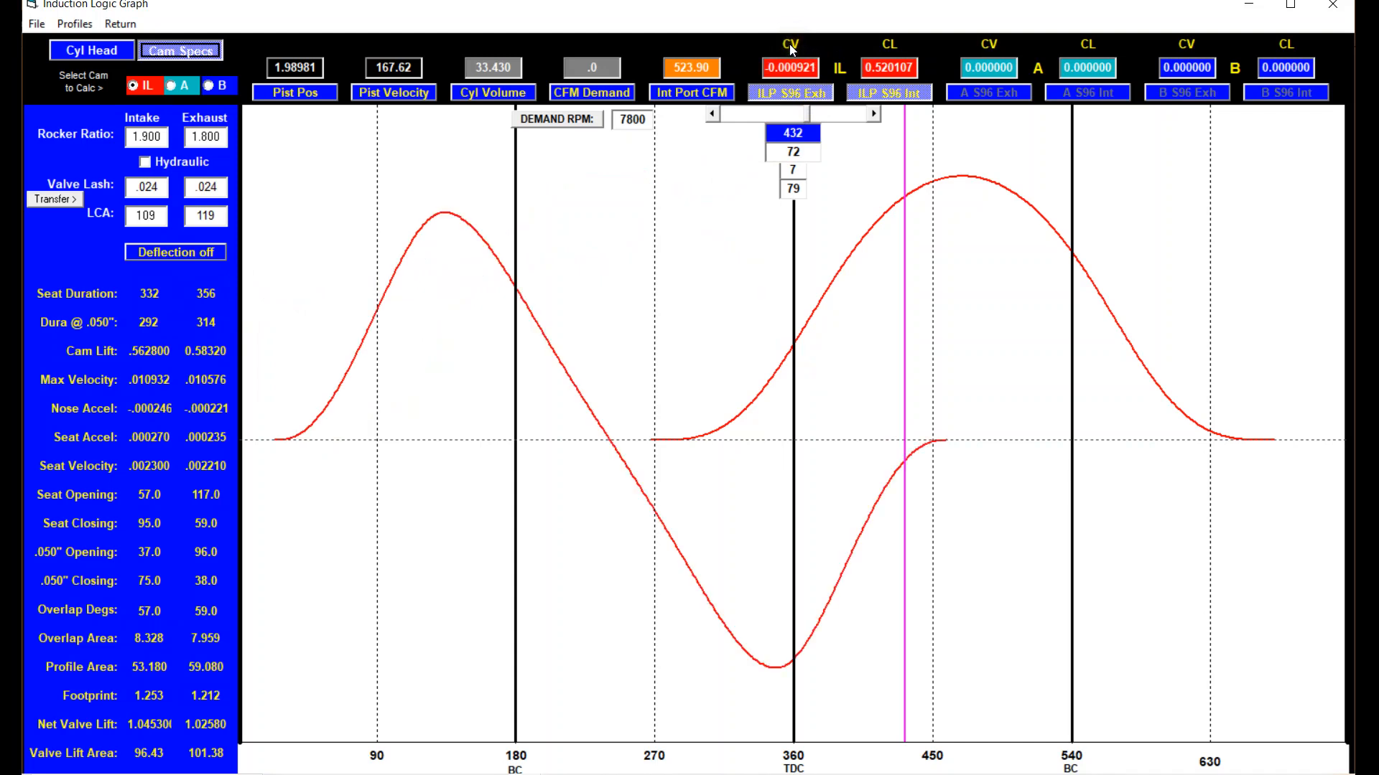
left_click(790, 45)
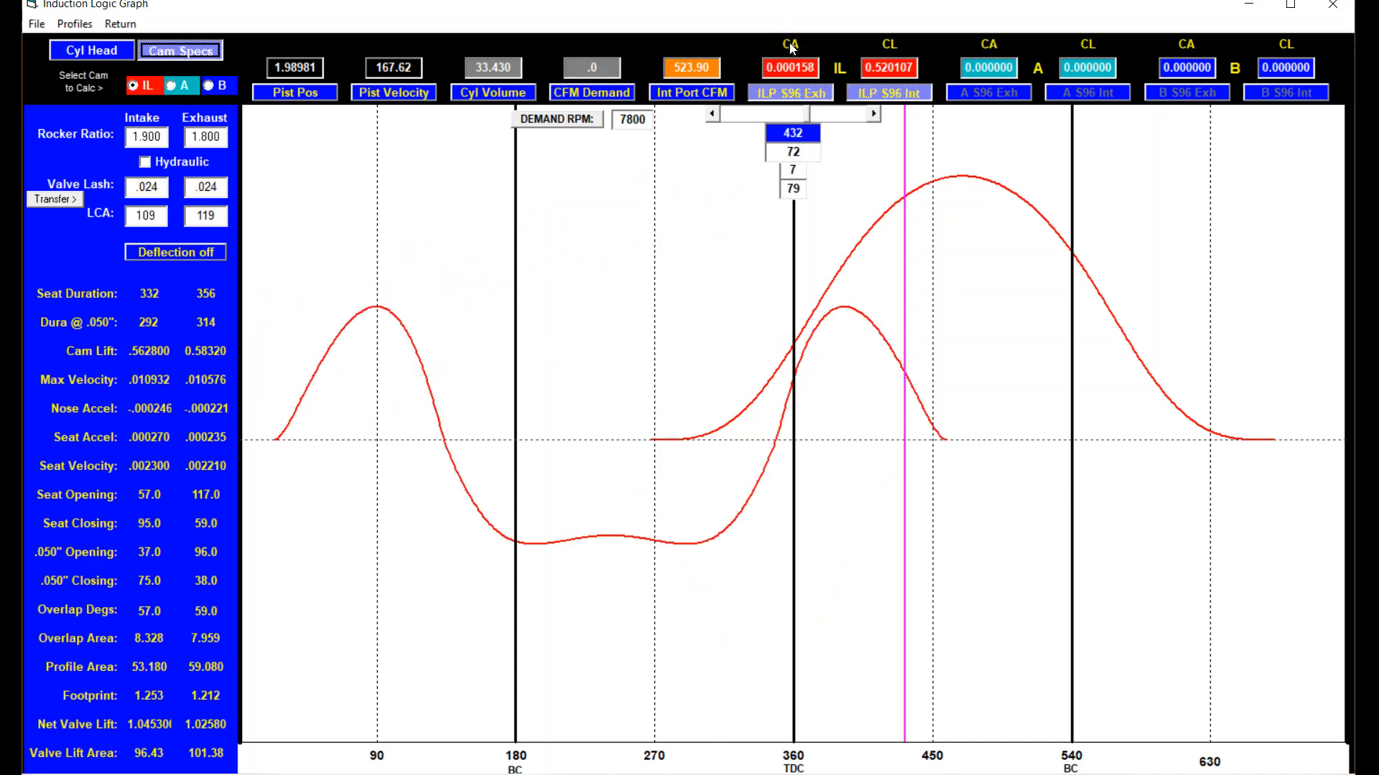
left_click(790, 44)
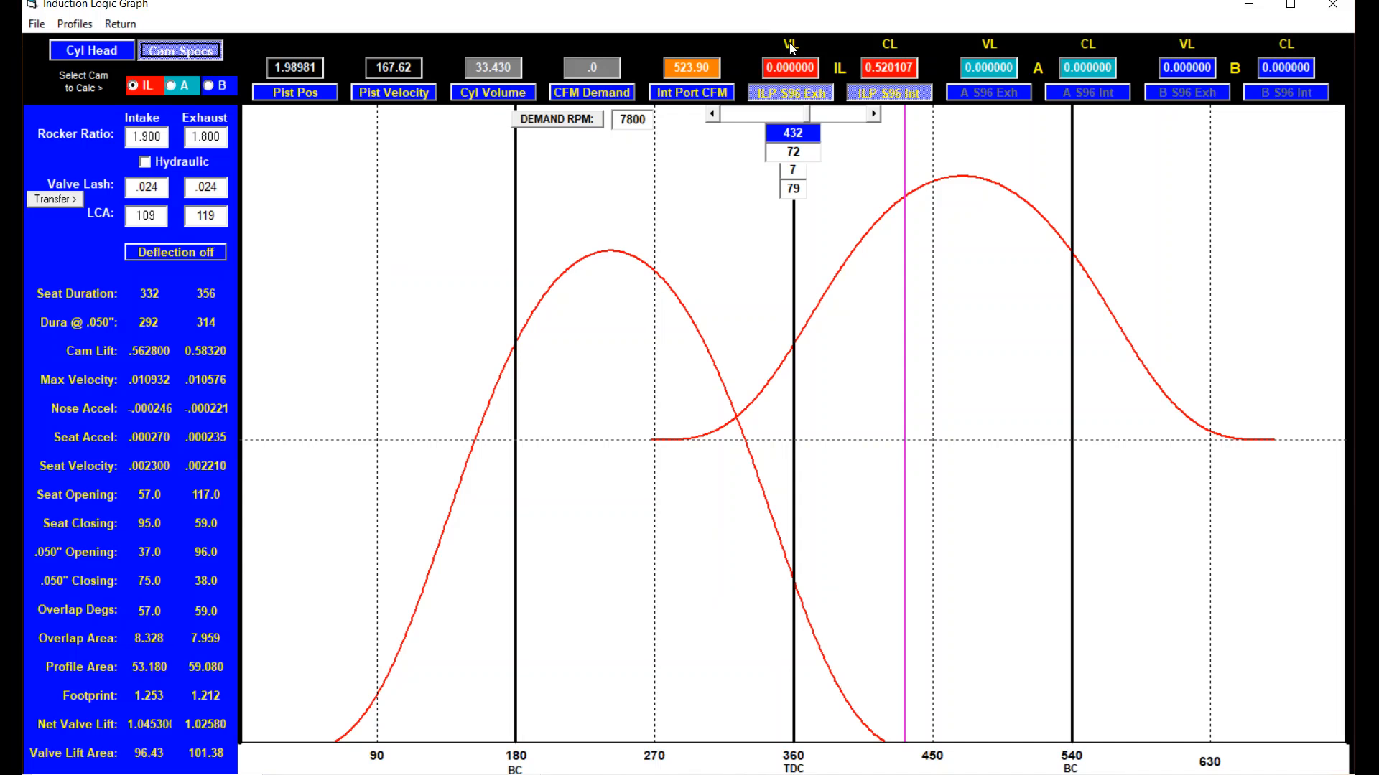
Cycle the IL intake curve through cam velocity and cam acceleration to valve lift.
left_click(889, 45)
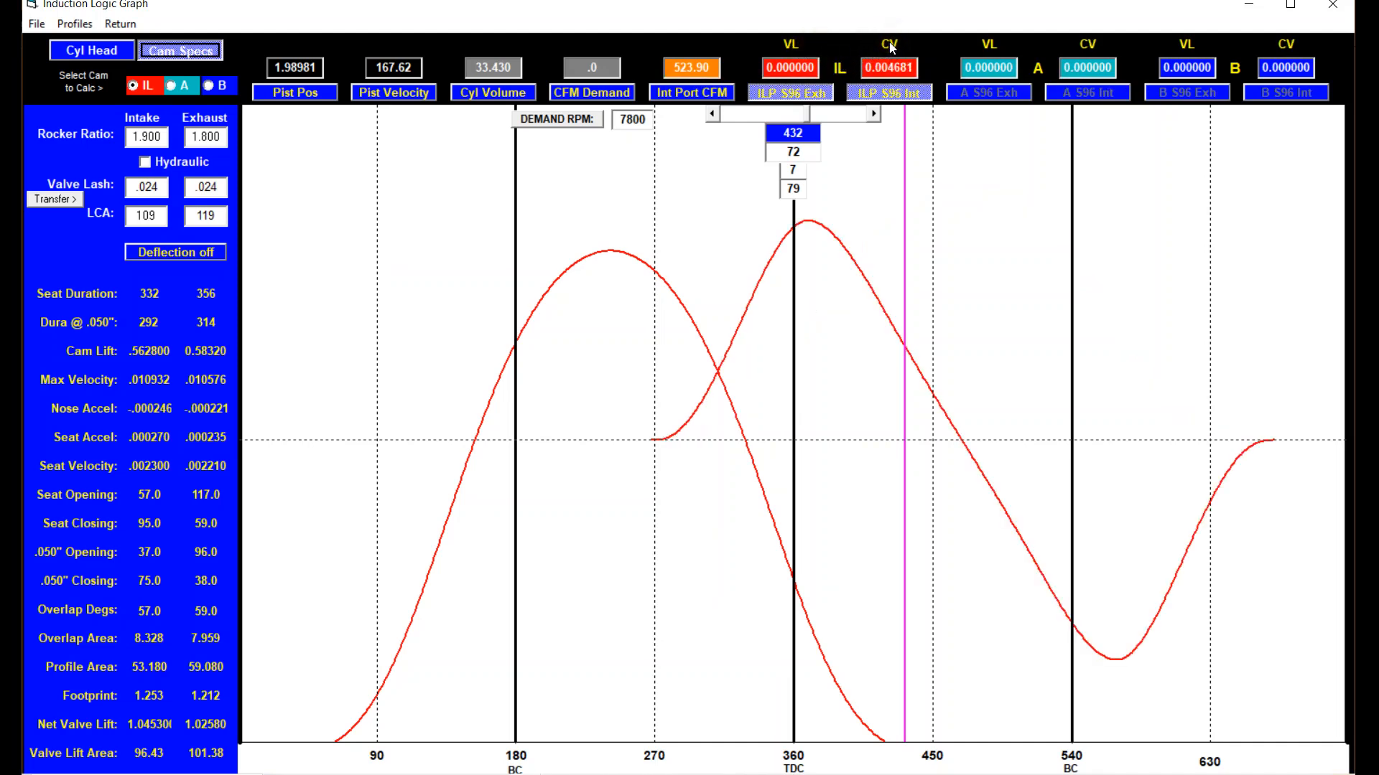
left_click(889, 45)
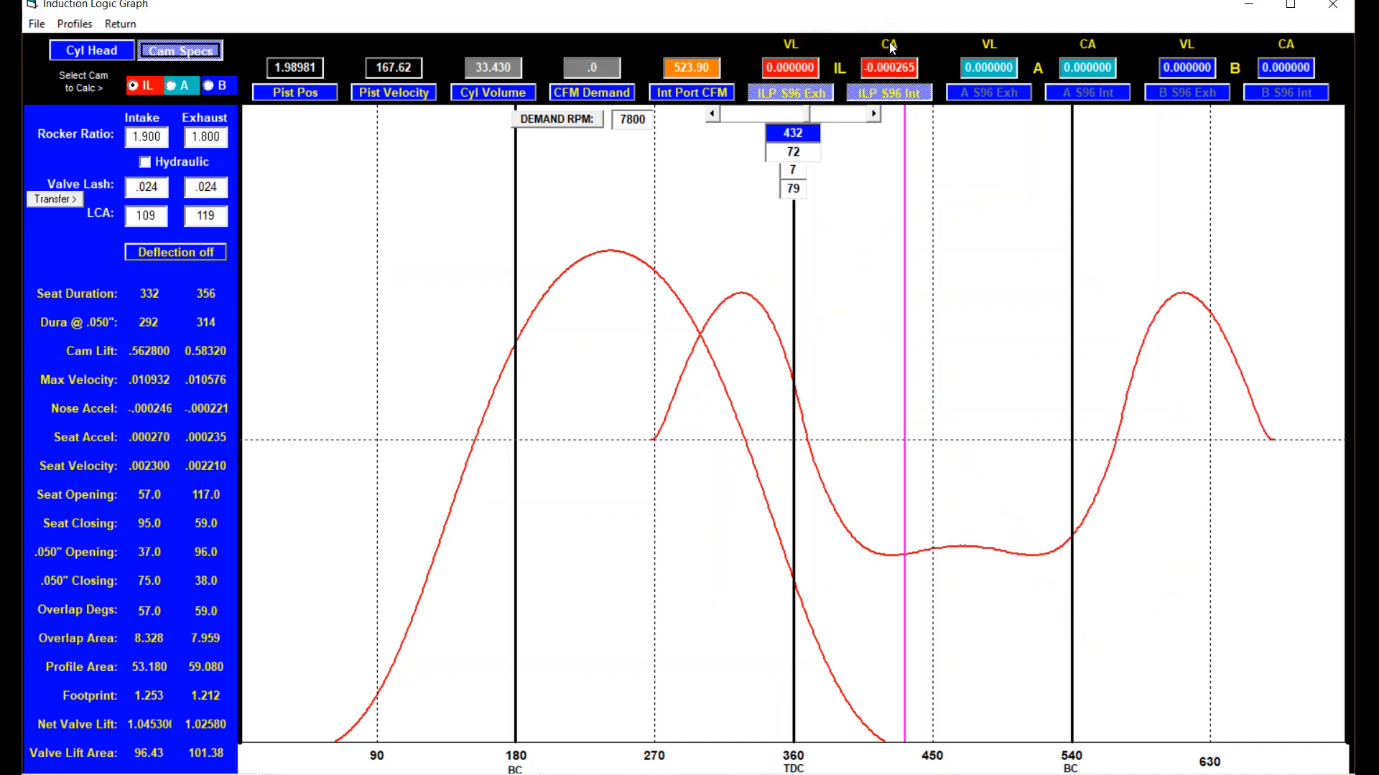
left_click(888, 45)
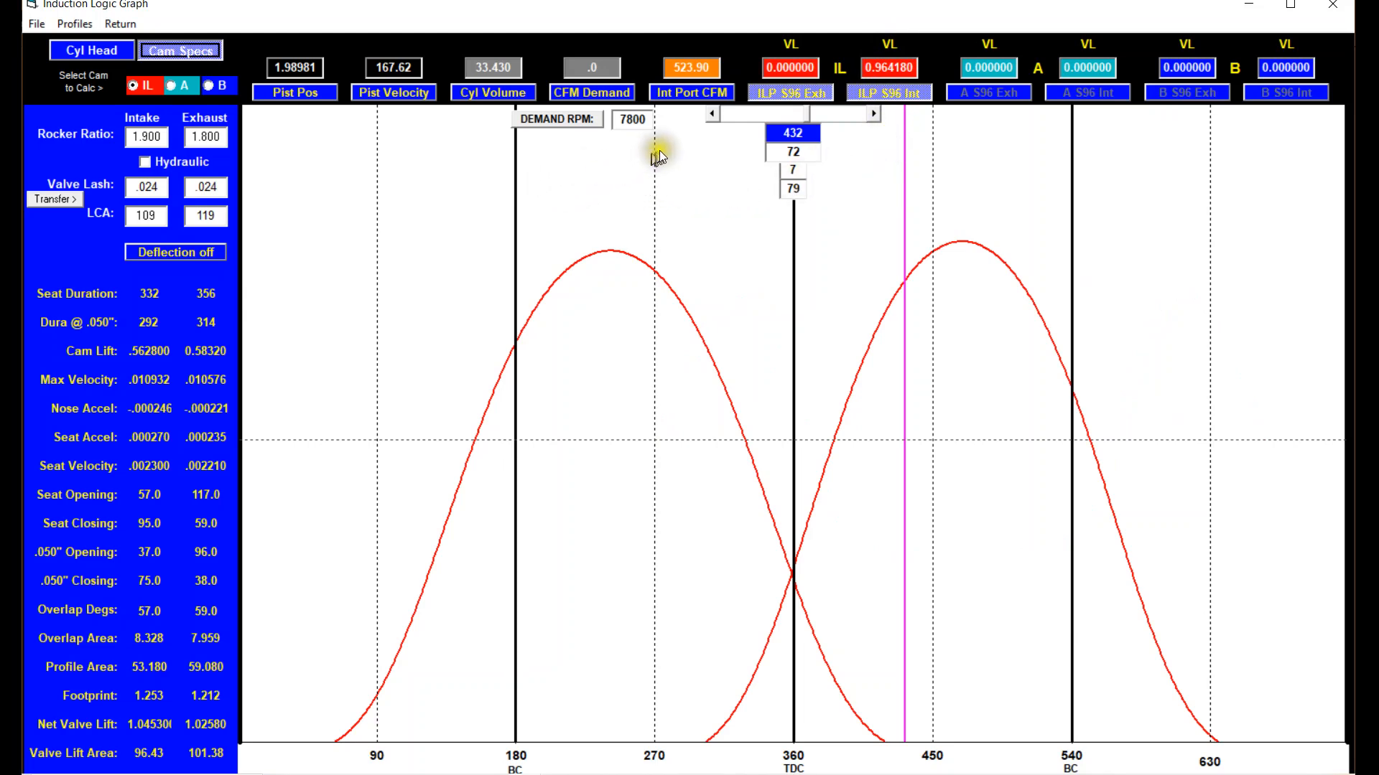
Overlay piston velocity on the intake valve lift curve with the exhaust curve hidden, and move the crank-angle cursor to 439 degrees.
left_click(767, 92)
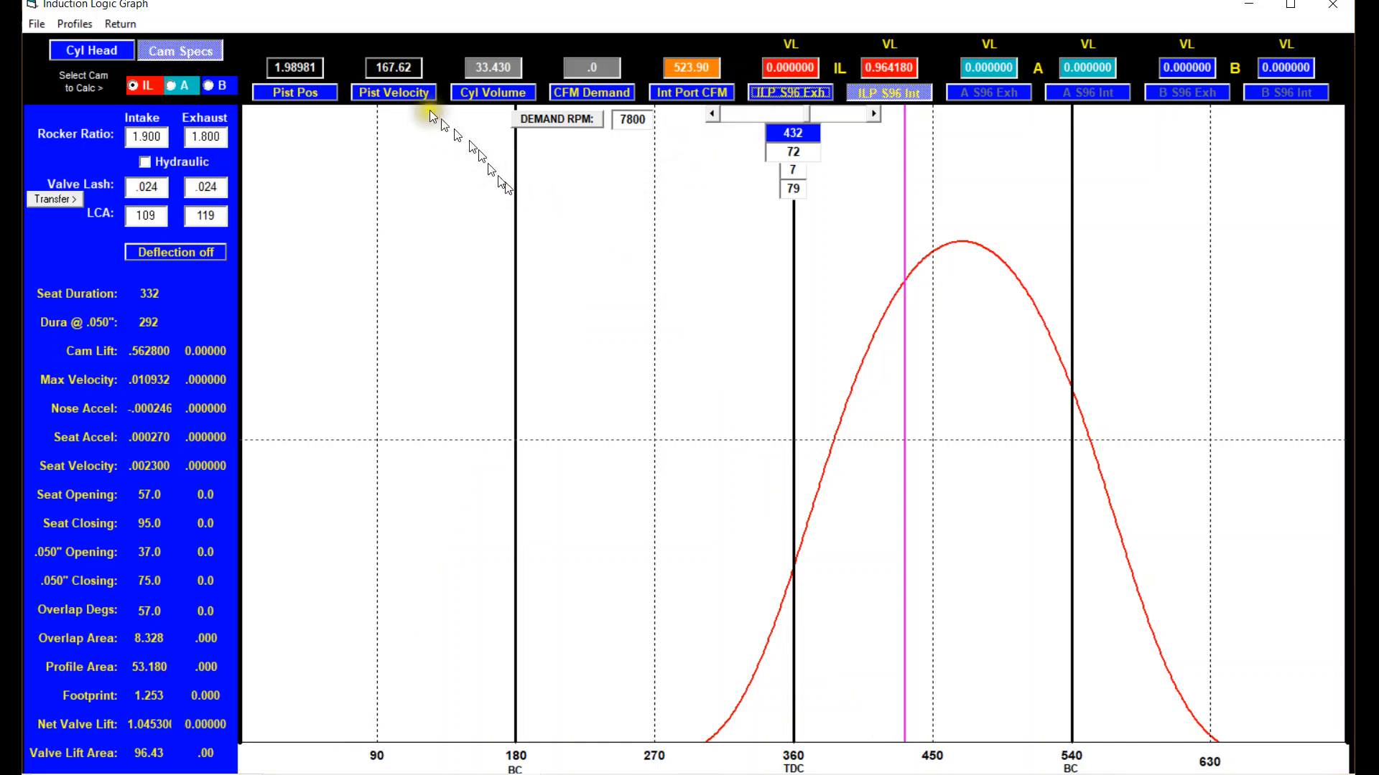
left_click(412, 92)
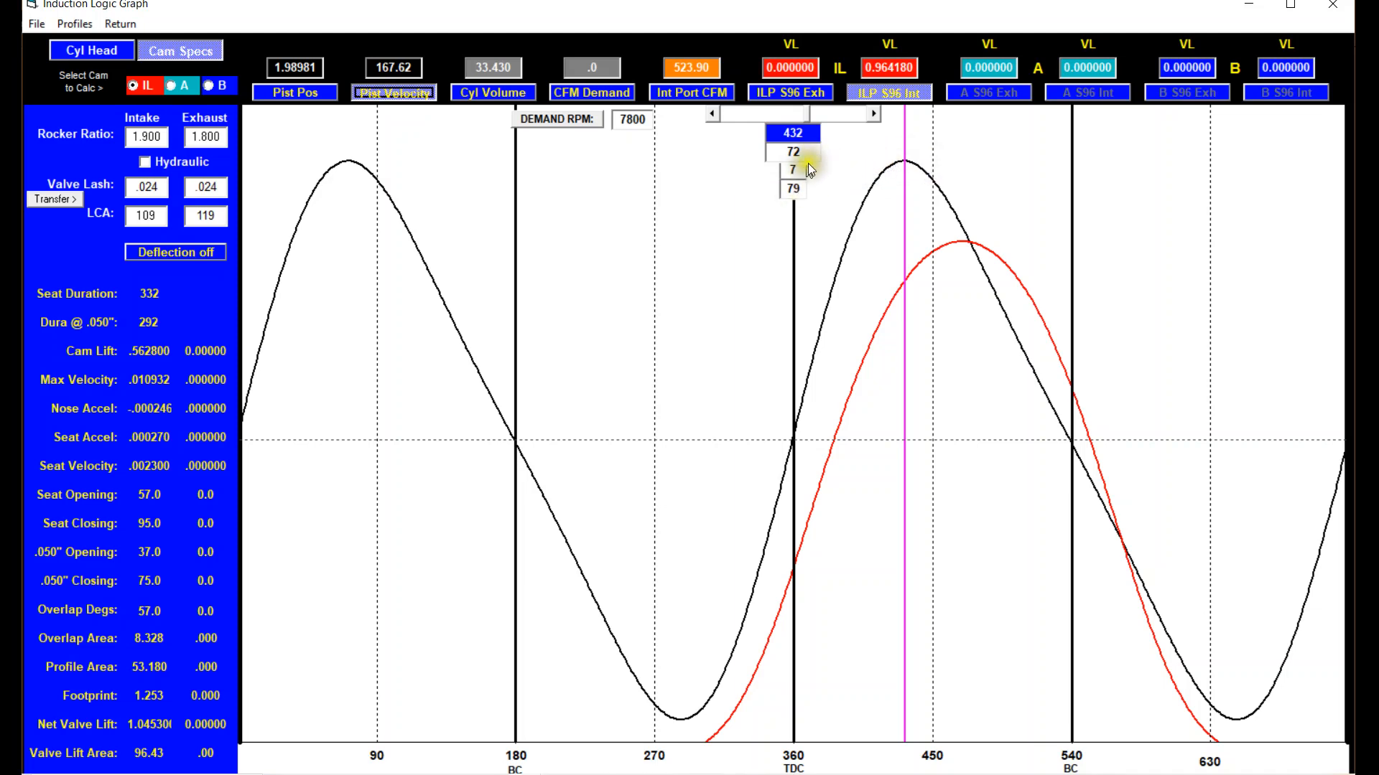
left_click(872, 114)
left_click(873, 114)
left_click(873, 114)
left_click(874, 114)
left_click(874, 114)
left_click(874, 114)
left_click(874, 114)
left_click(874, 115)
left_click(714, 115)
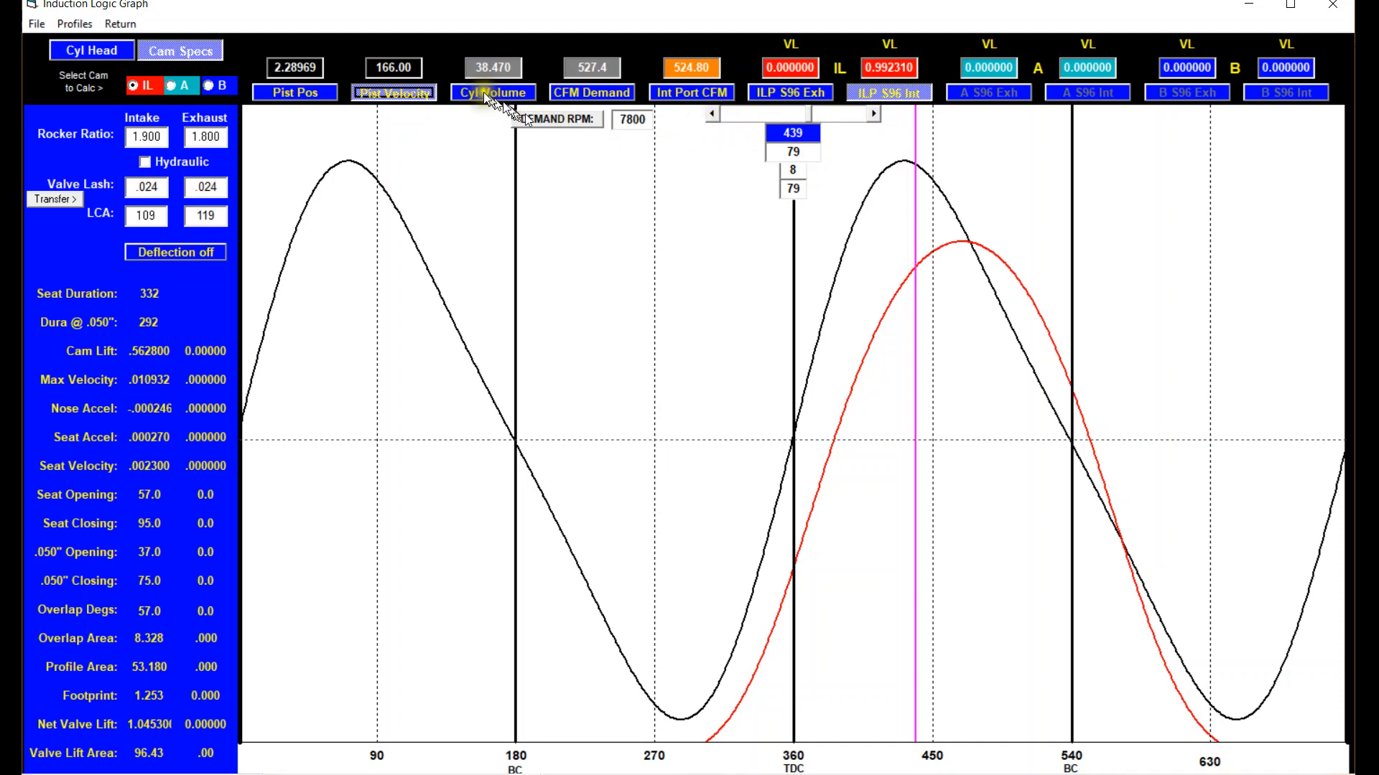
Replace the piston velocity curve with the CFM demand and intake port CFM curves, and review the cylinder head flow data.
left_click(403, 89)
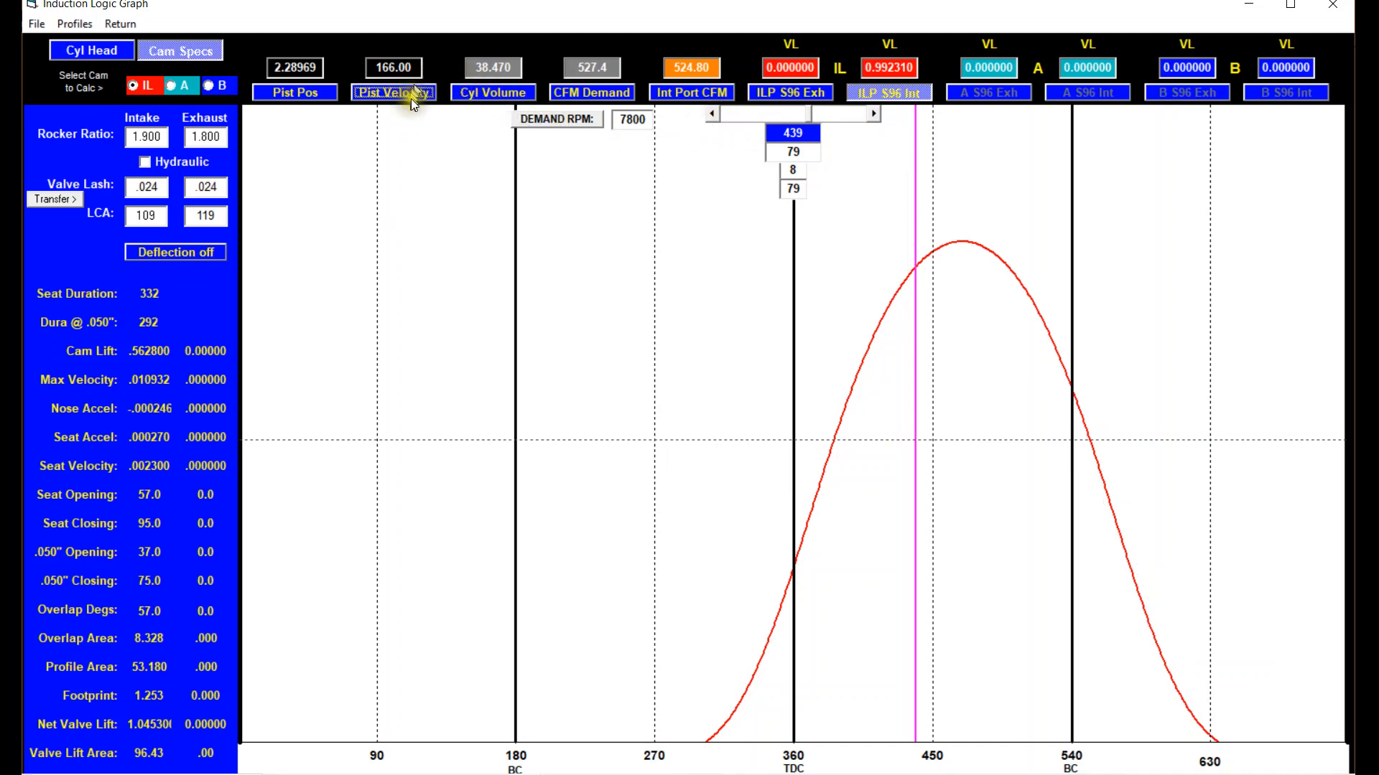
left_click(593, 94)
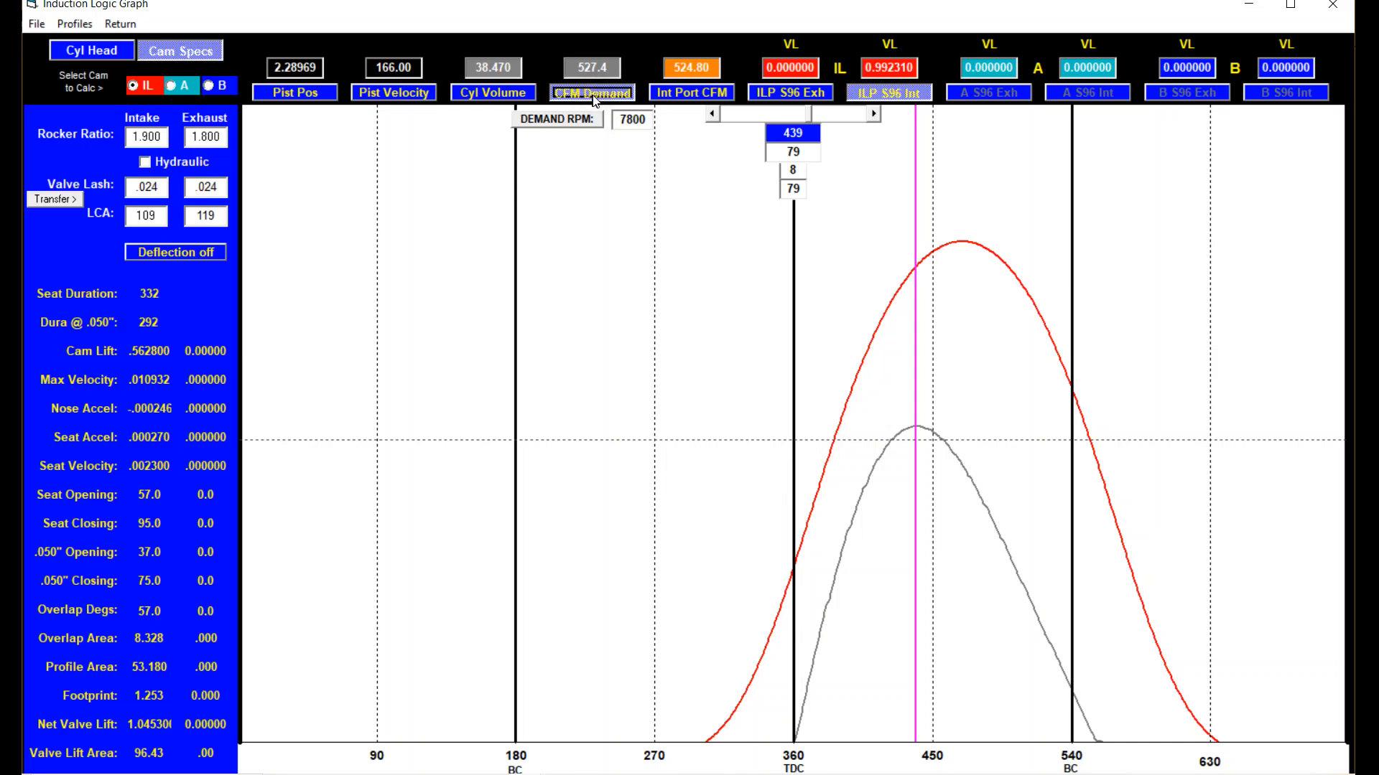
left_click(692, 89)
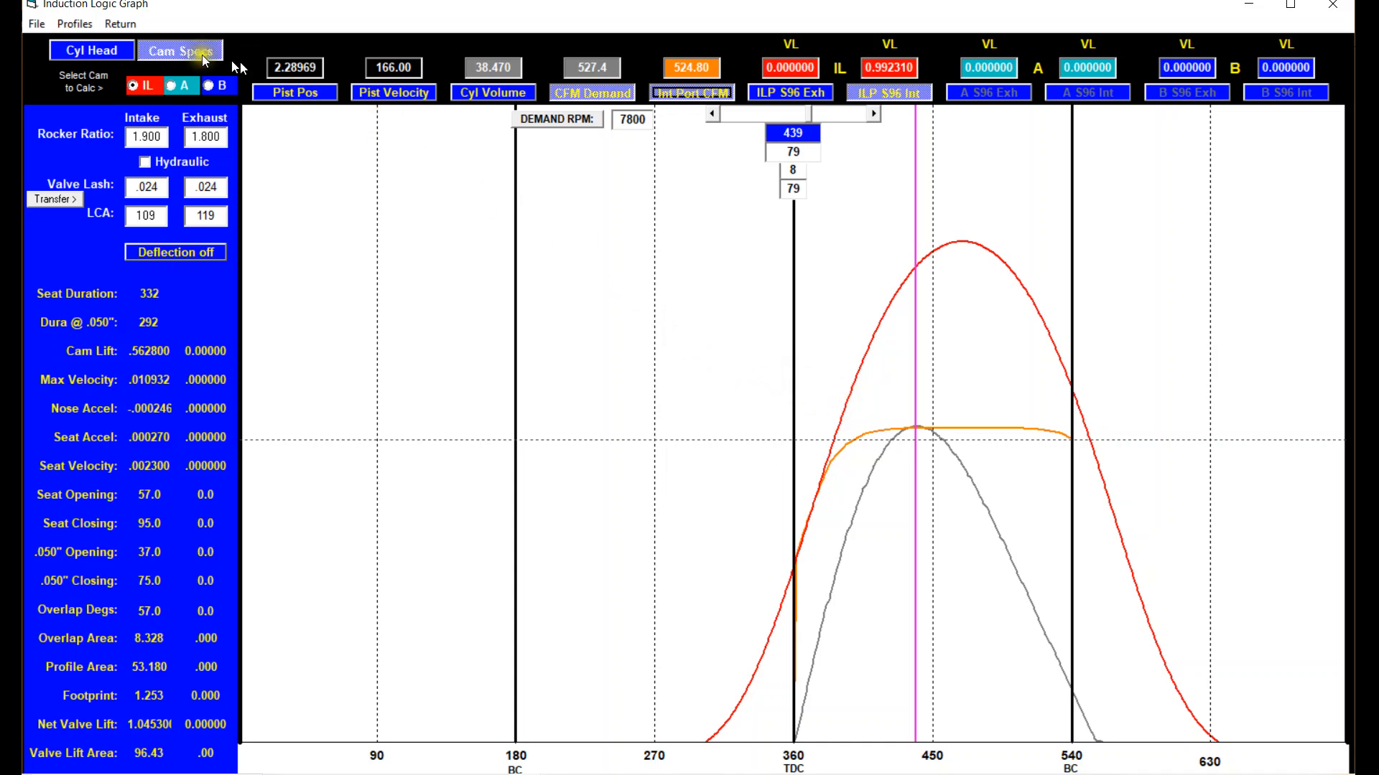
left_click(109, 51)
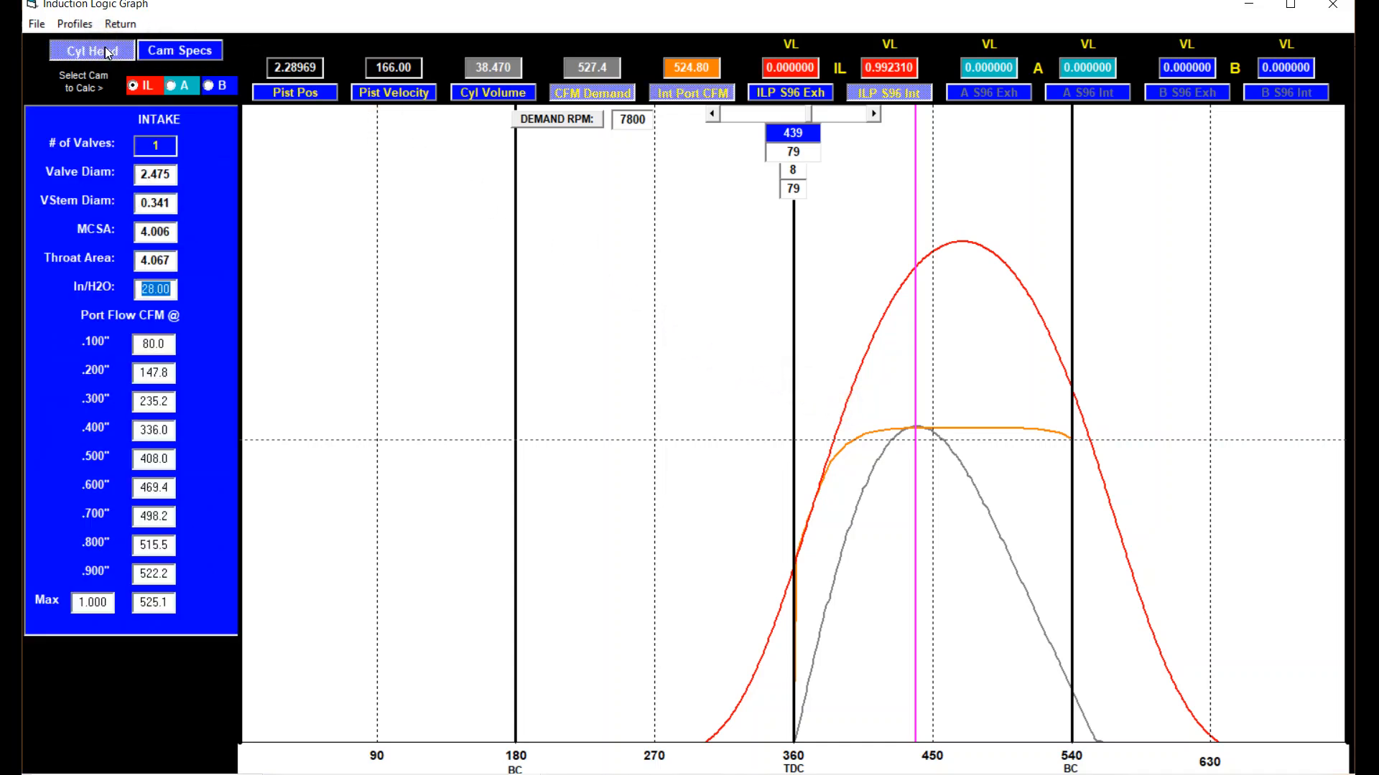
left_click(166, 54)
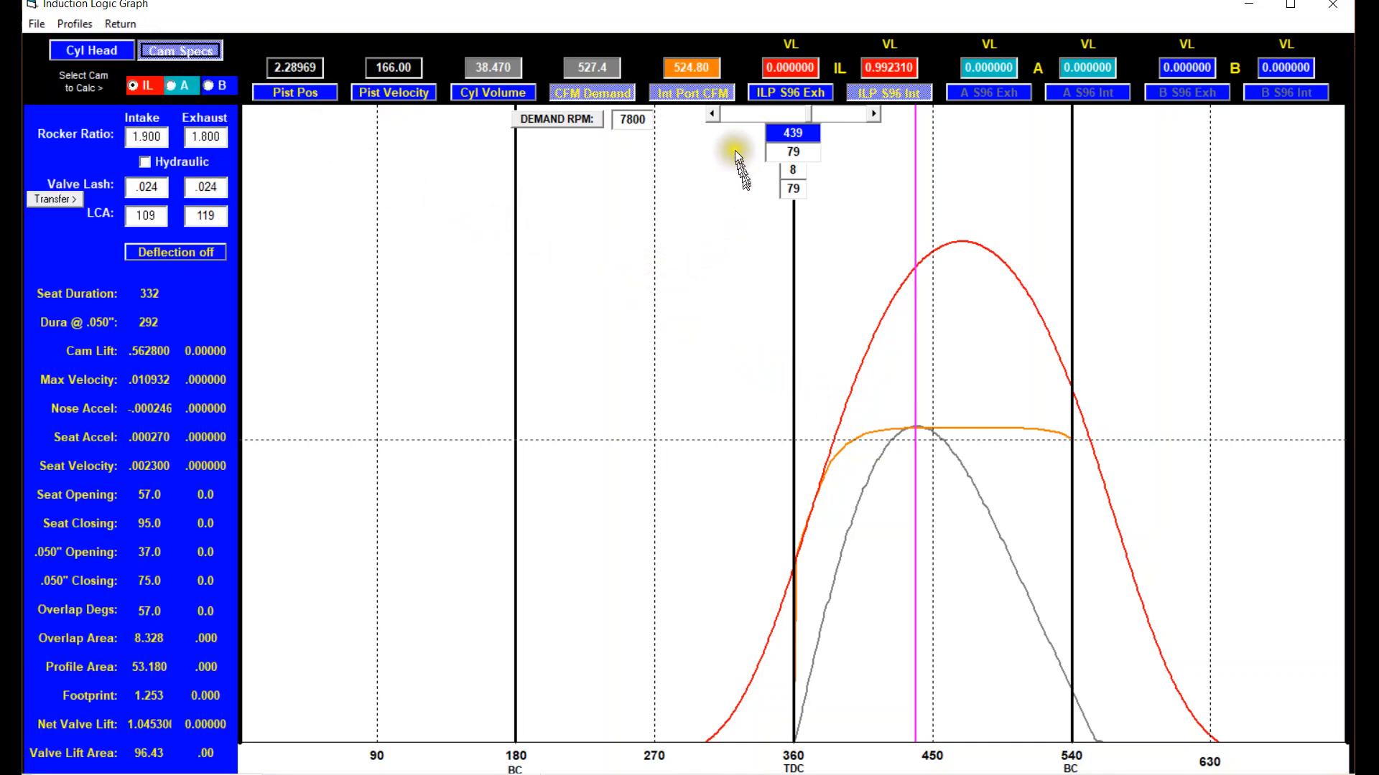
Hide the intake port CFM and CFM demand curves, and switch the intake port CFM plot option to Int CSA Vel.
left_click(702, 95)
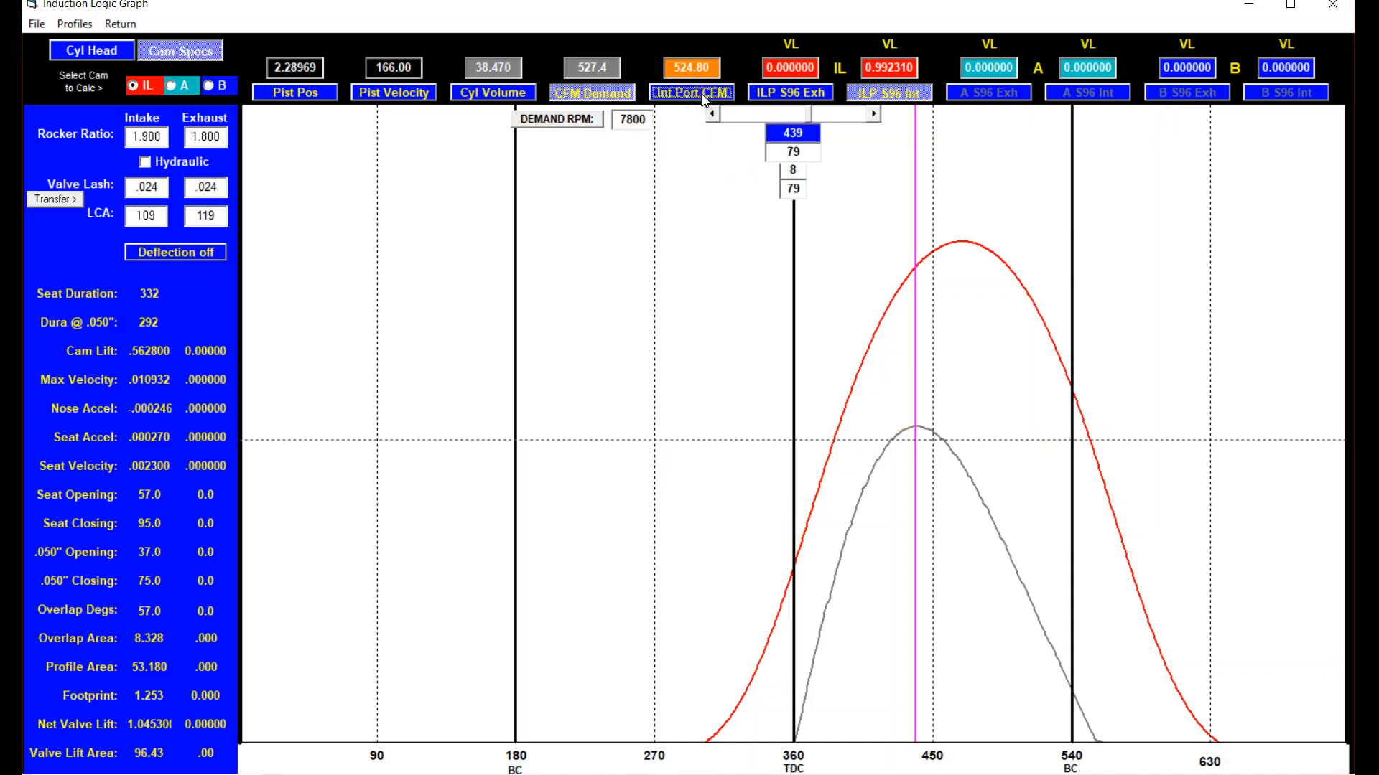
left_click(615, 98)
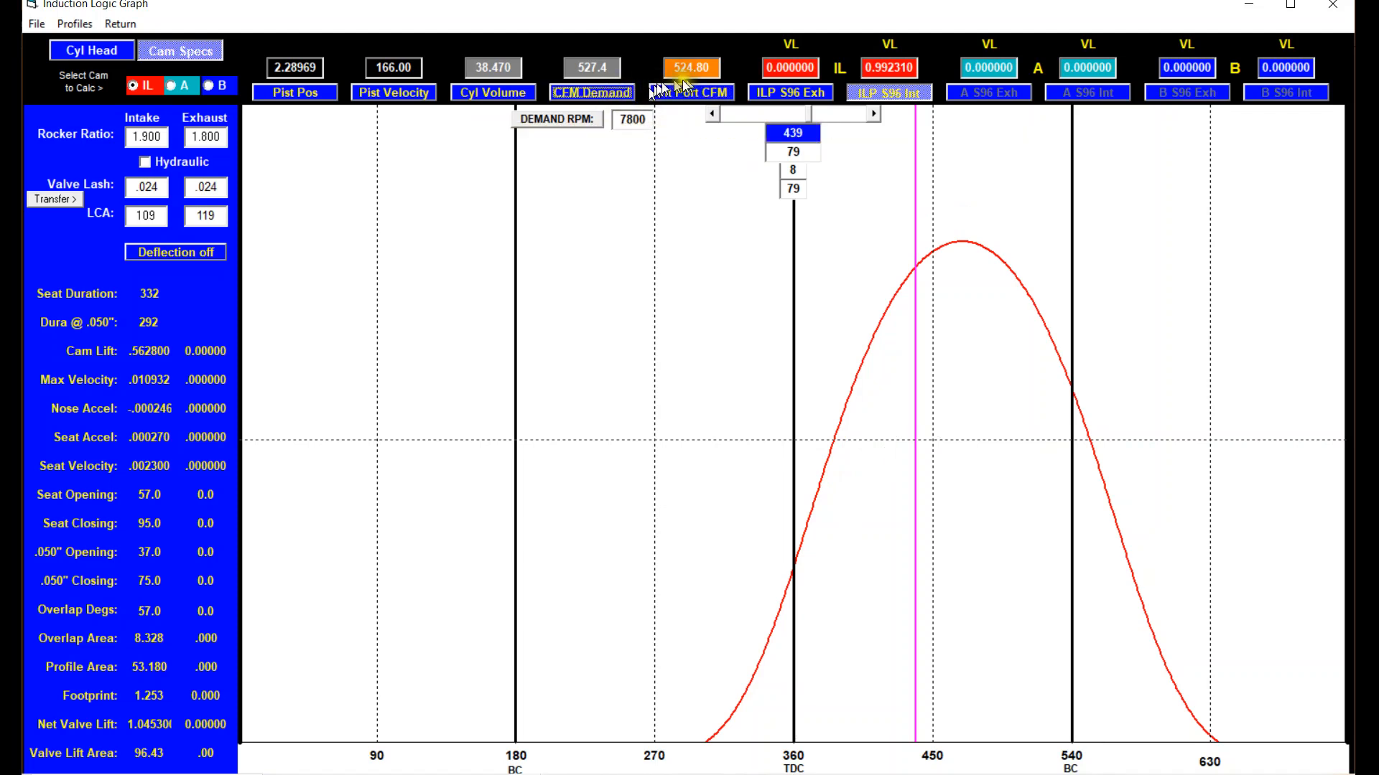
left_click(701, 68)
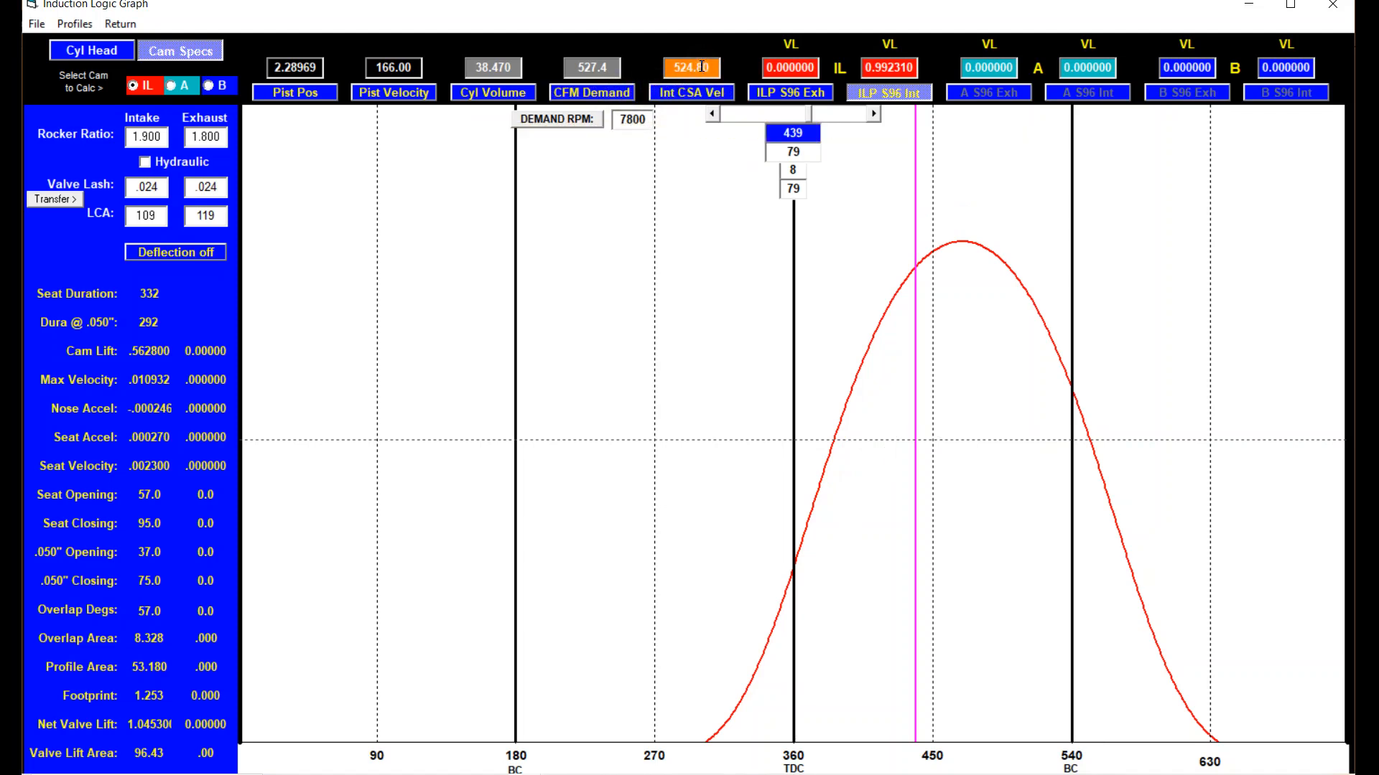
Plot and hide the Int CSA Vel, Int MCSA Vel and Throat Vel curves one after another over the intake valve lift curve.
left_click(698, 90)
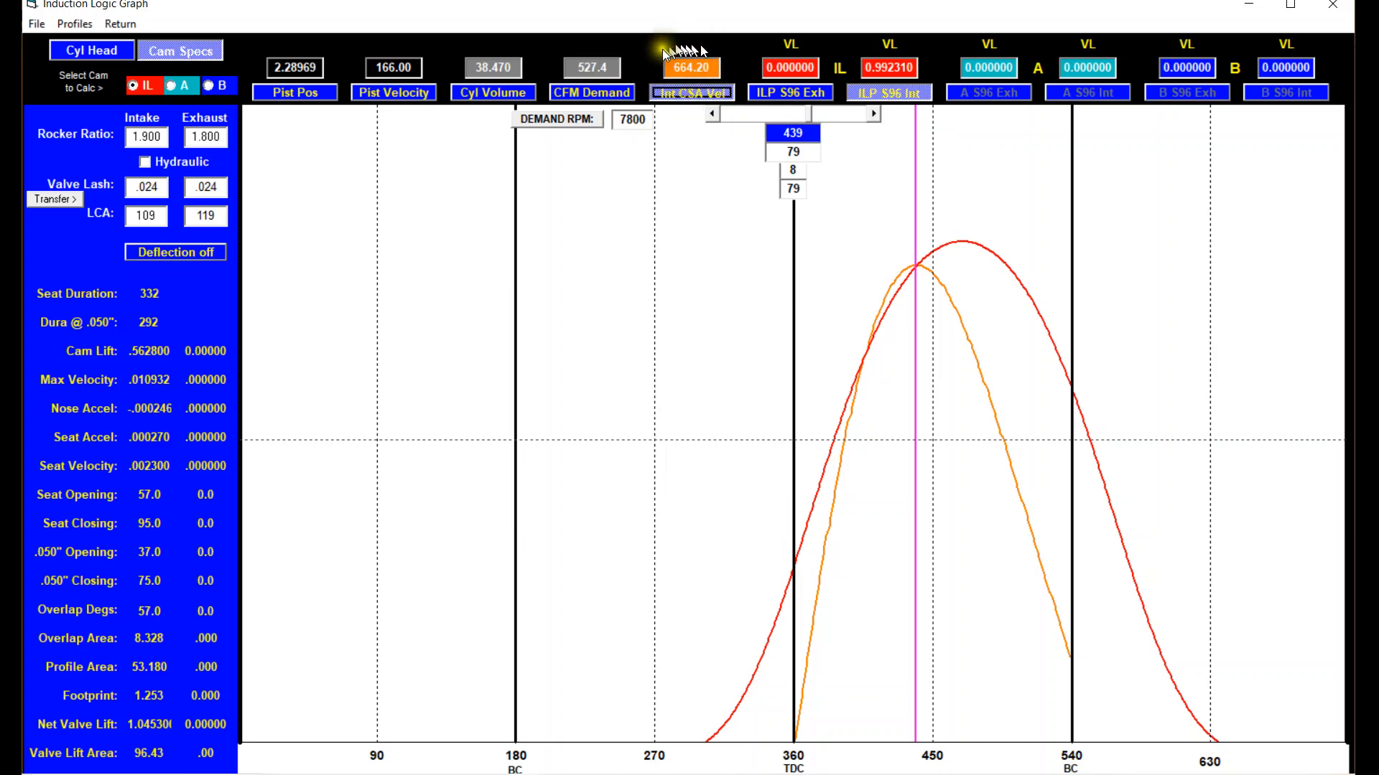
left_click(705, 91)
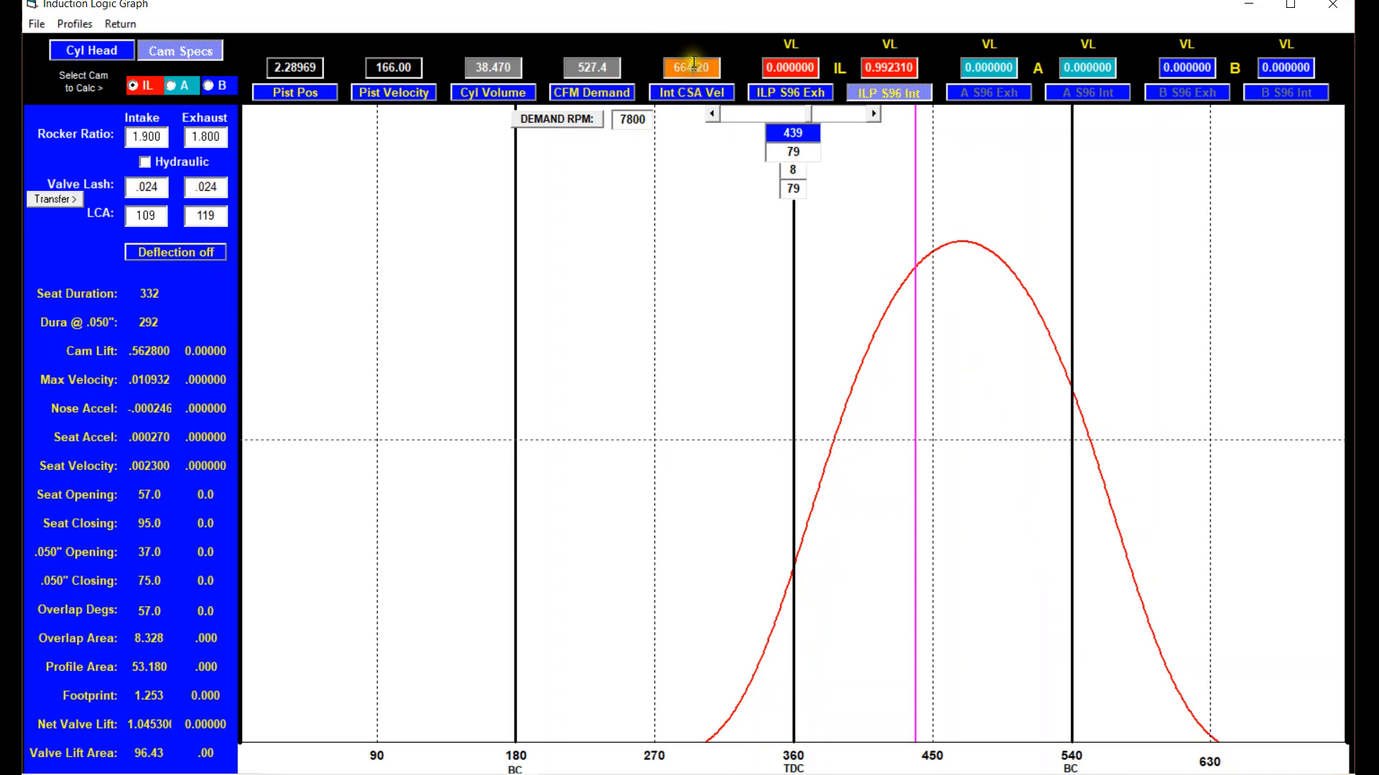
left_click(686, 90)
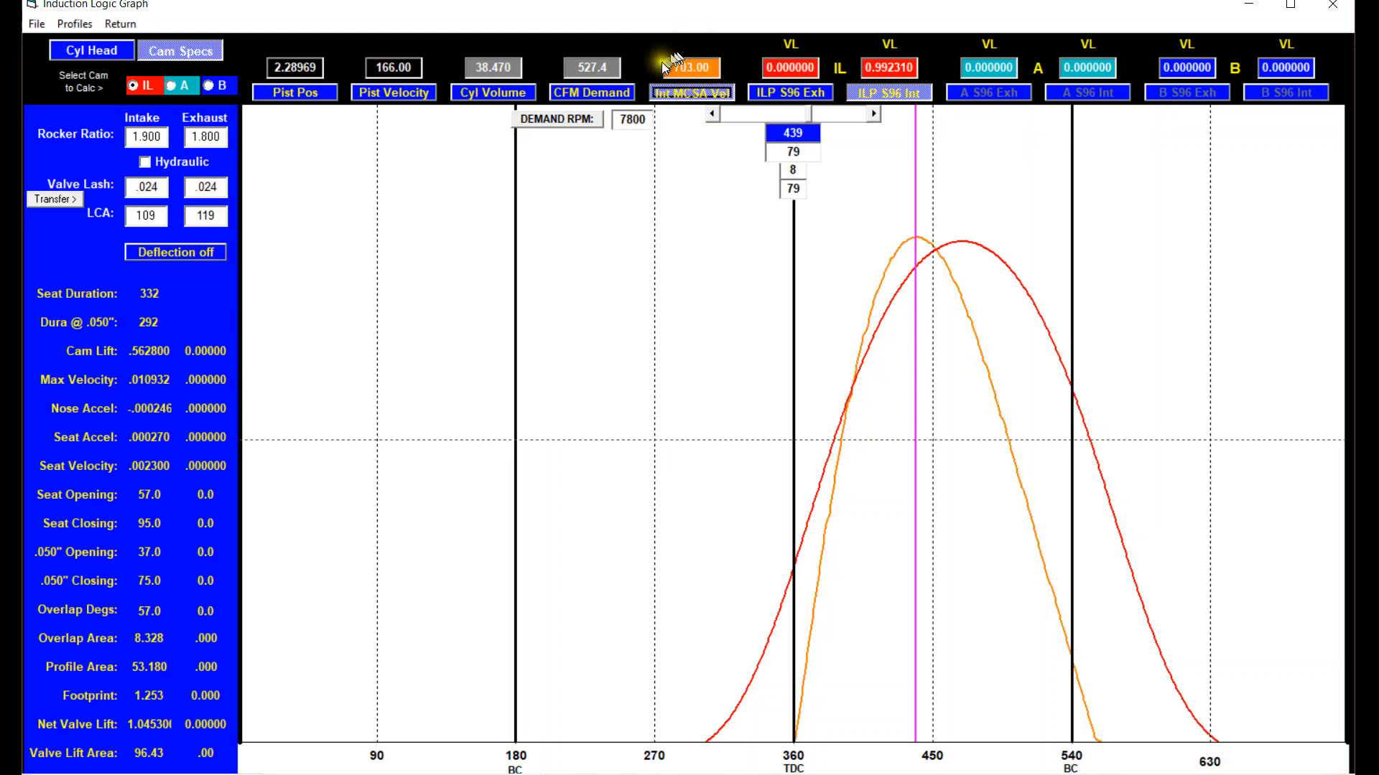
left_click(697, 91)
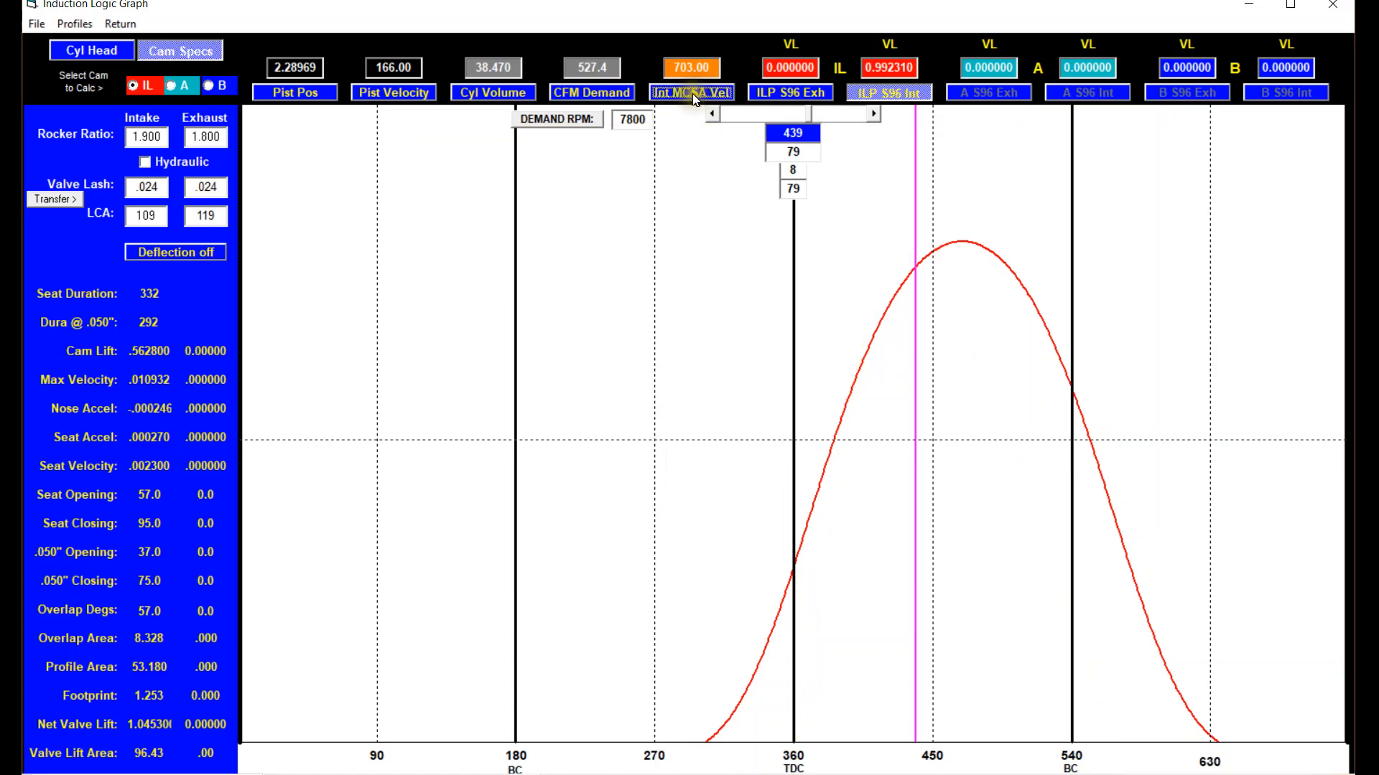
left_click(701, 67)
left_click(691, 91)
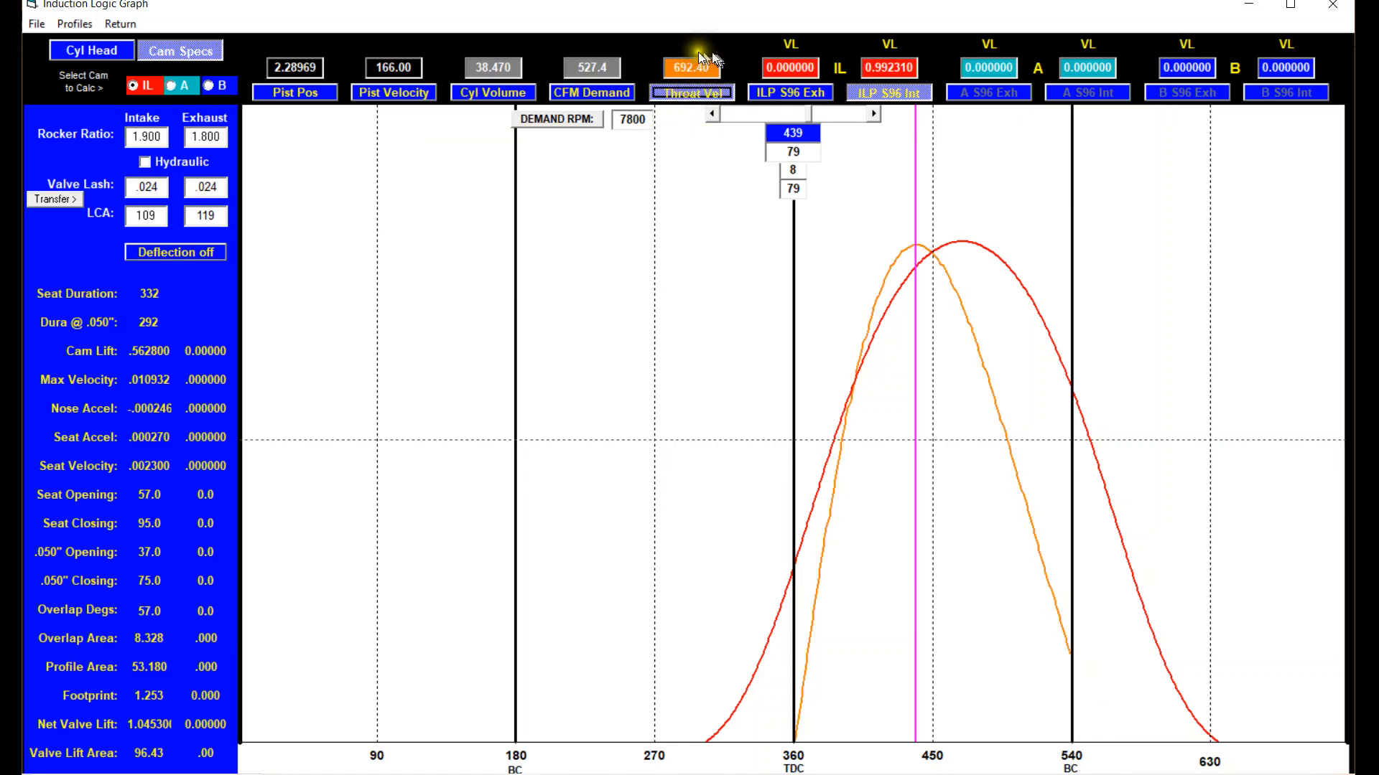
left_click(692, 90)
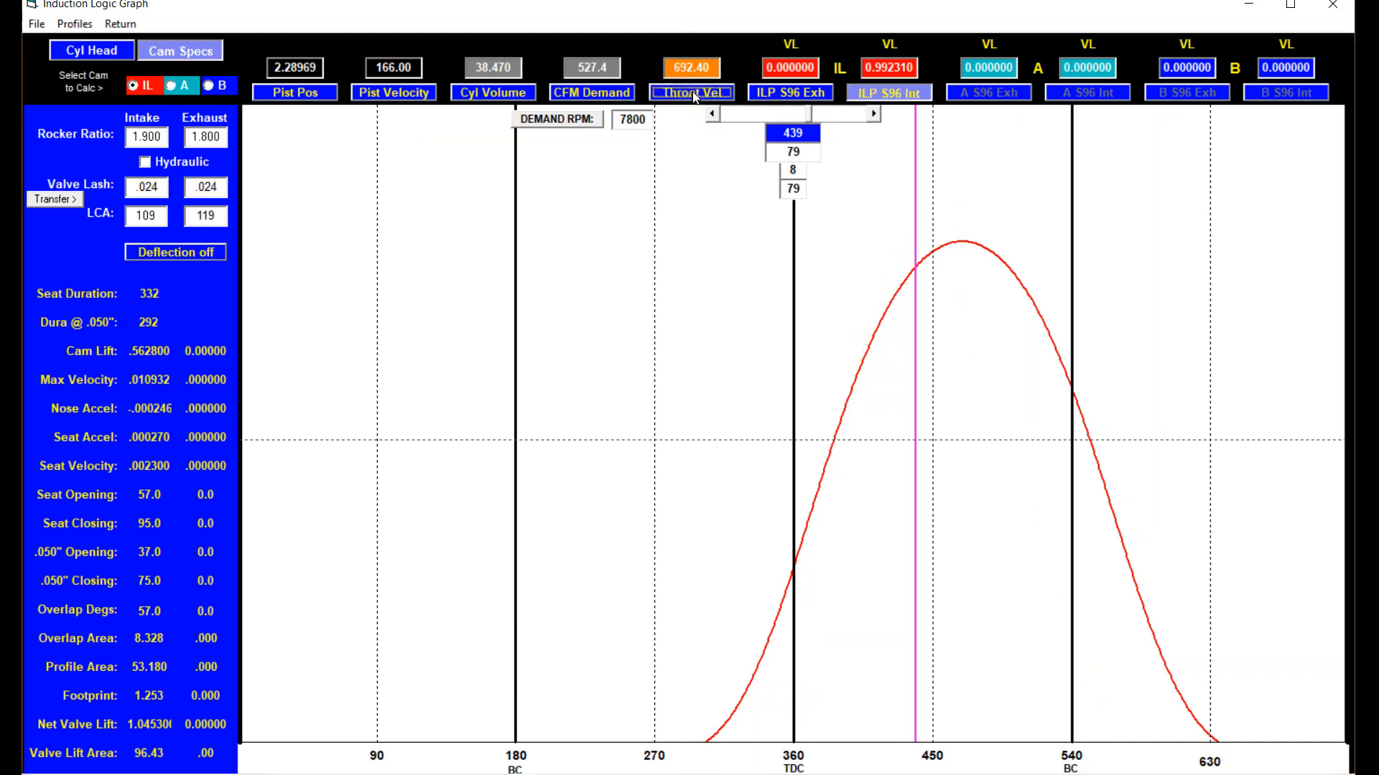
Overlay the CFM Demand and Int Port CFM curves on the intake valve lift curve.
left_click(691, 70)
left_click(612, 93)
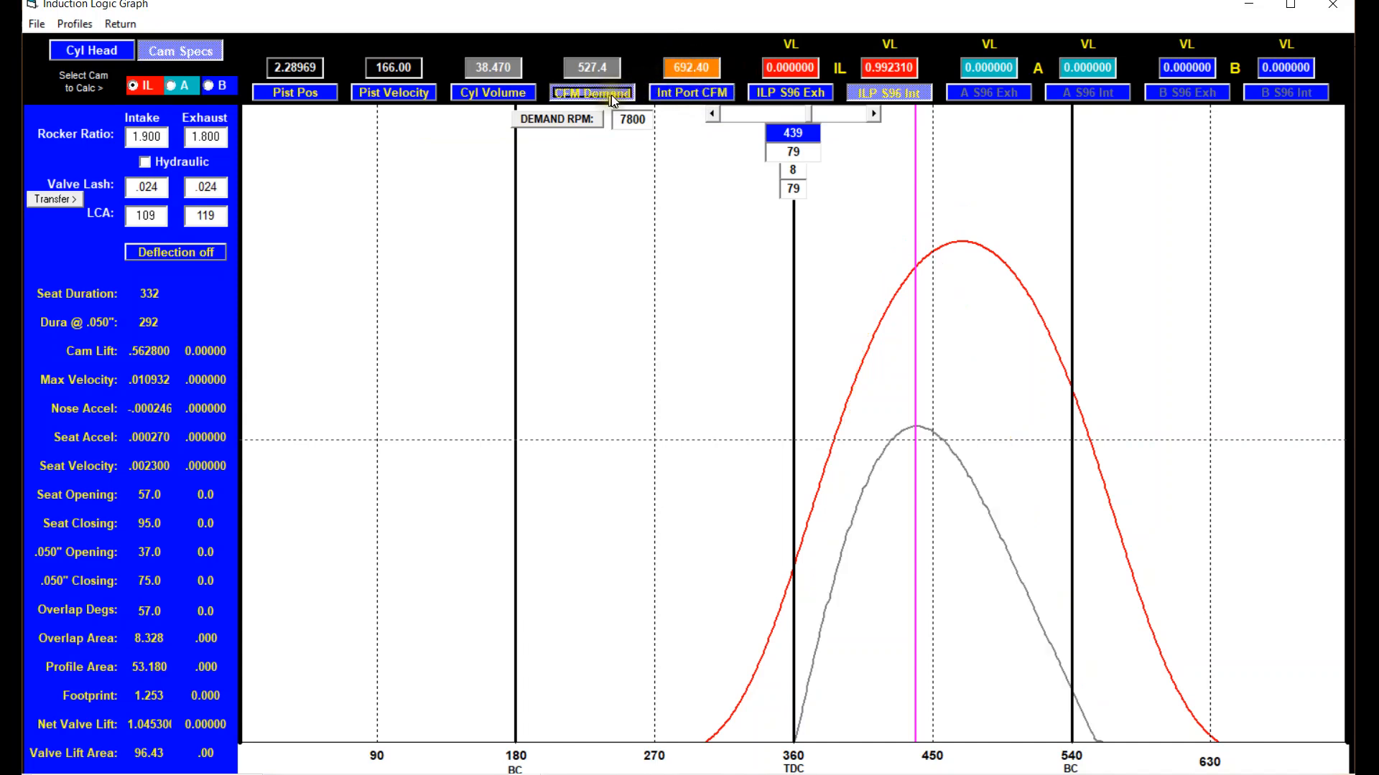
left_click(679, 93)
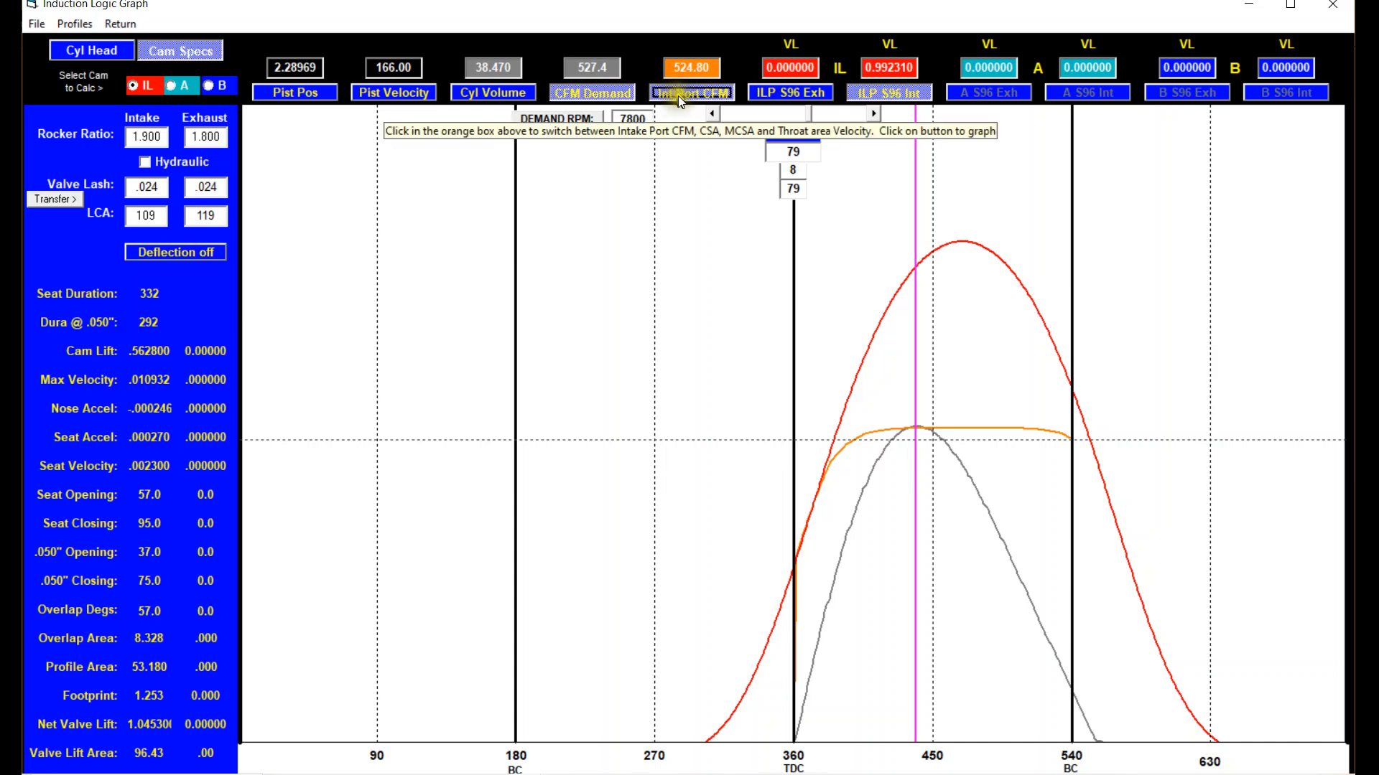
Raise the demand RPM incrementally to 8300.
left_click(635, 120)
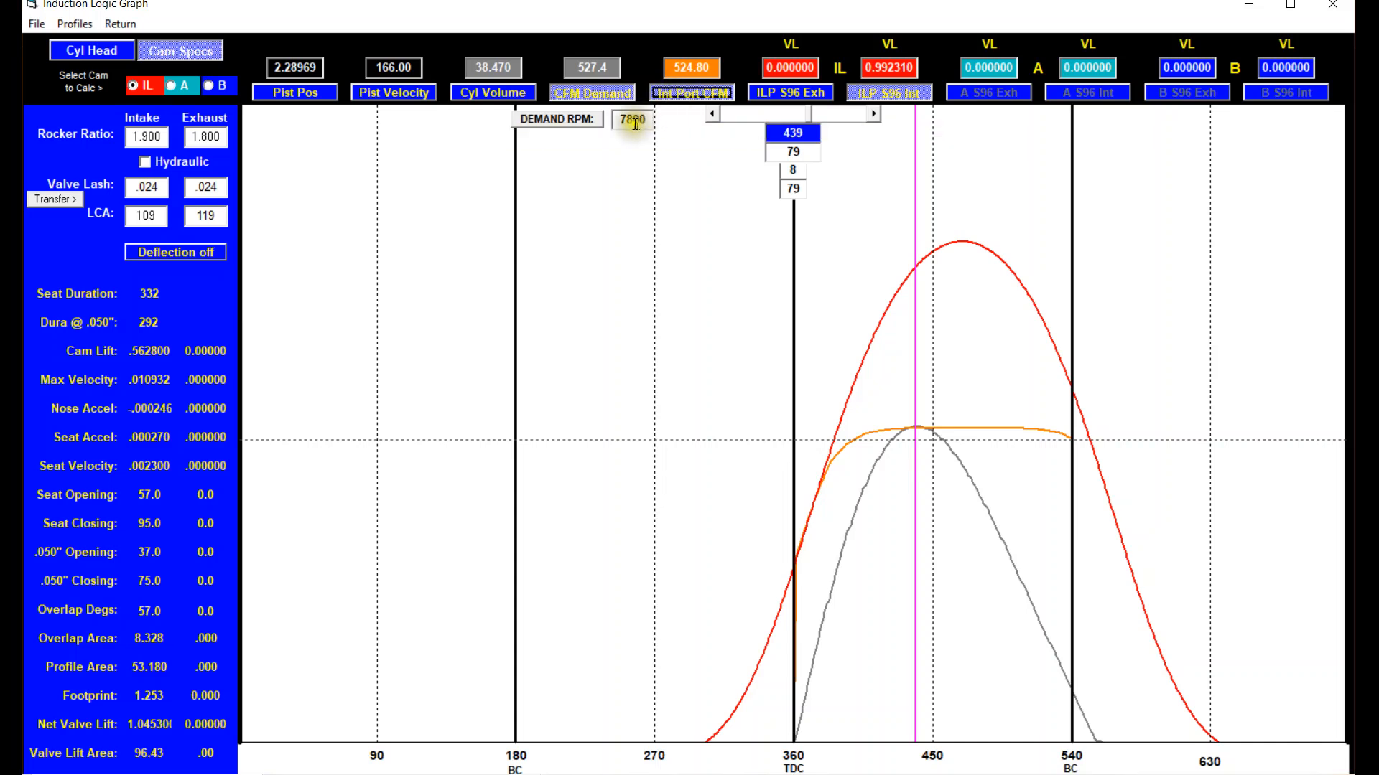
left_click(588, 120)
left_click(588, 121)
left_click(588, 122)
left_click(588, 123)
left_click(588, 123)
left_click(588, 123)
left_click(589, 126)
left_click(588, 127)
left_click(588, 120)
left_click(588, 120)
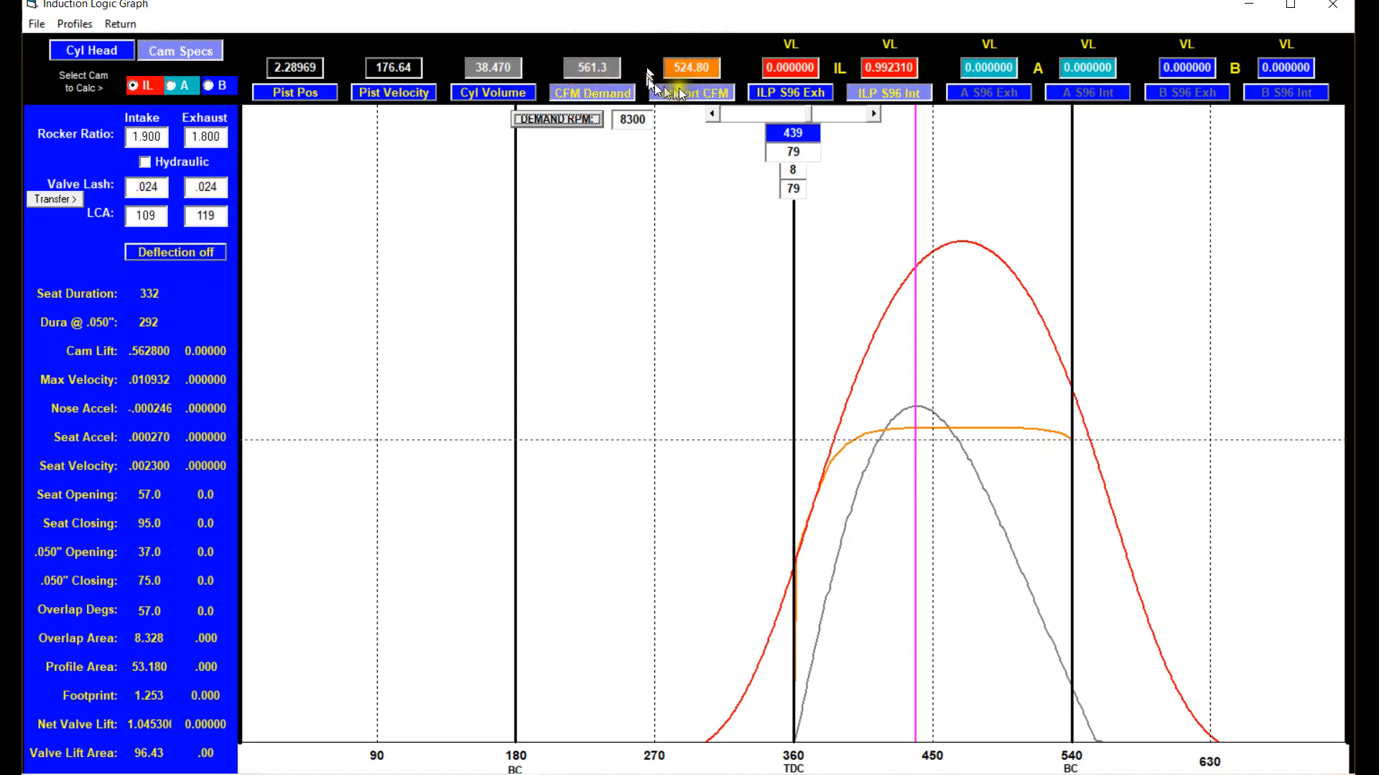
Hide both CFM curves, and view the Int CSA Vel, Int MCSA Vel and Throat Vel curves in turn at 8300 RPM.
left_click(624, 94)
left_click(675, 95)
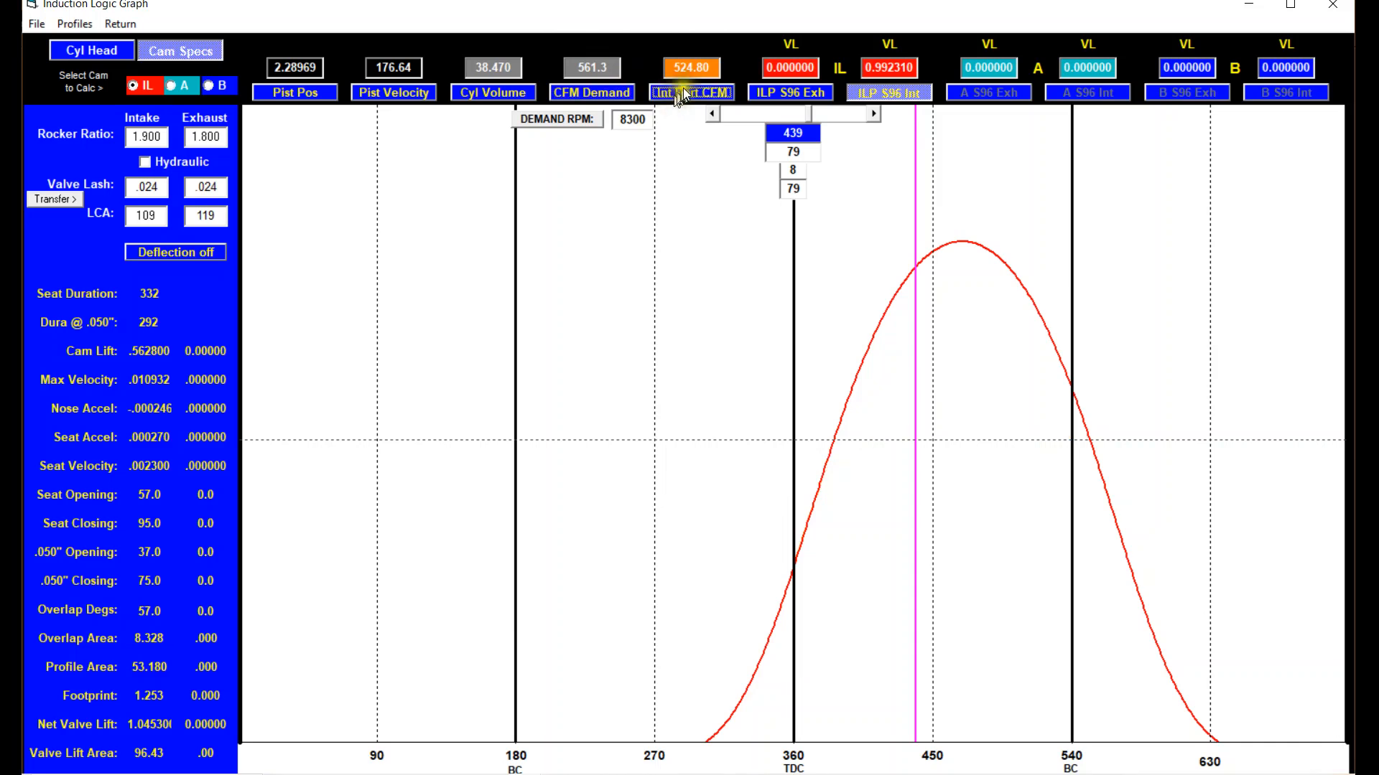
left_click(695, 68)
left_click(698, 92)
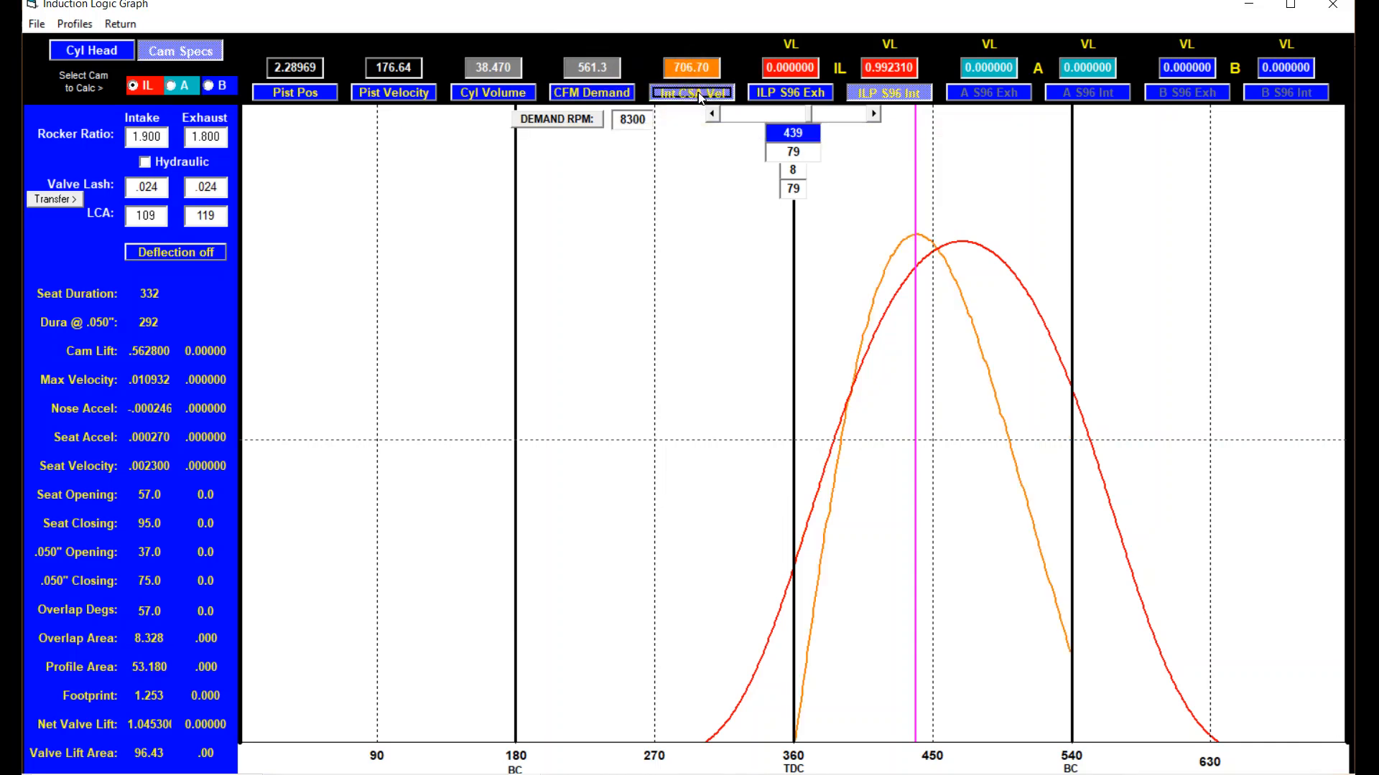
left_click(700, 94)
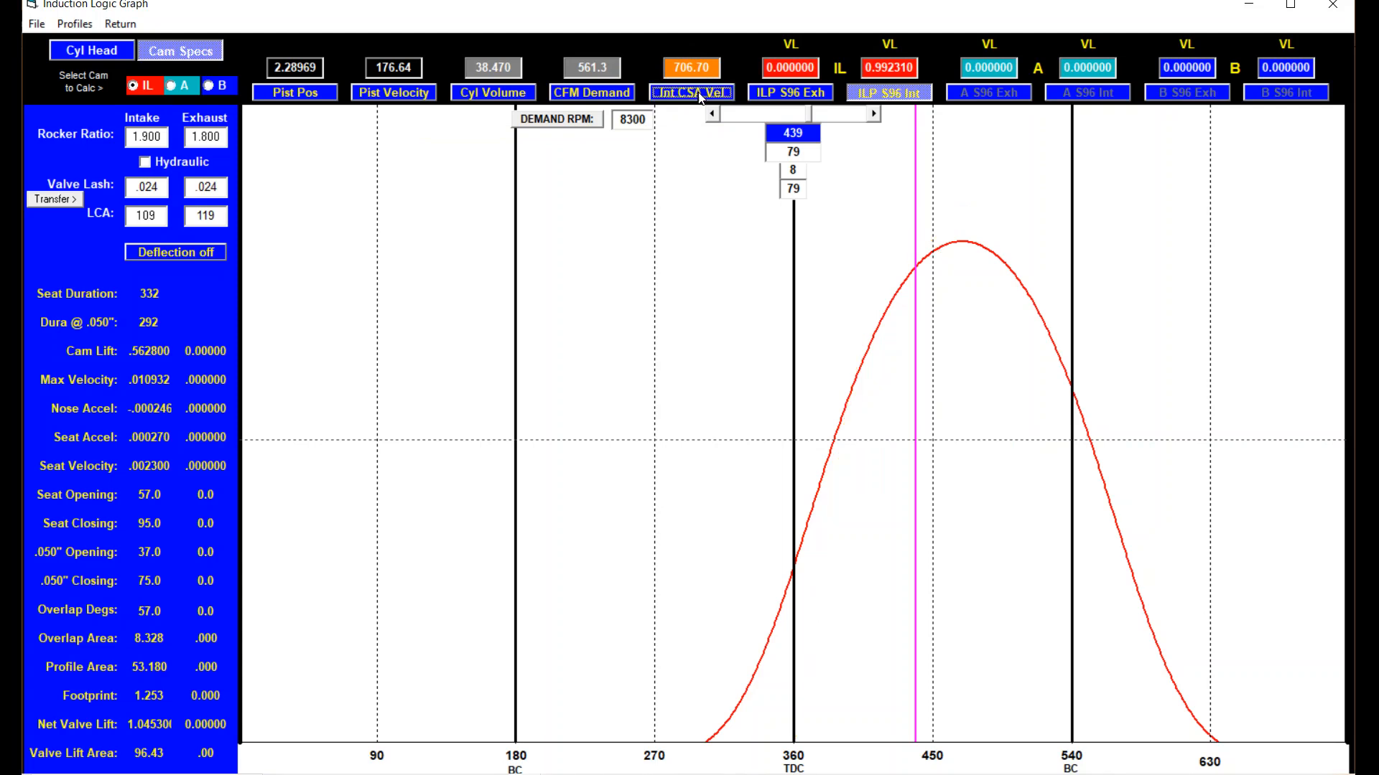
left_click(702, 69)
left_click(705, 92)
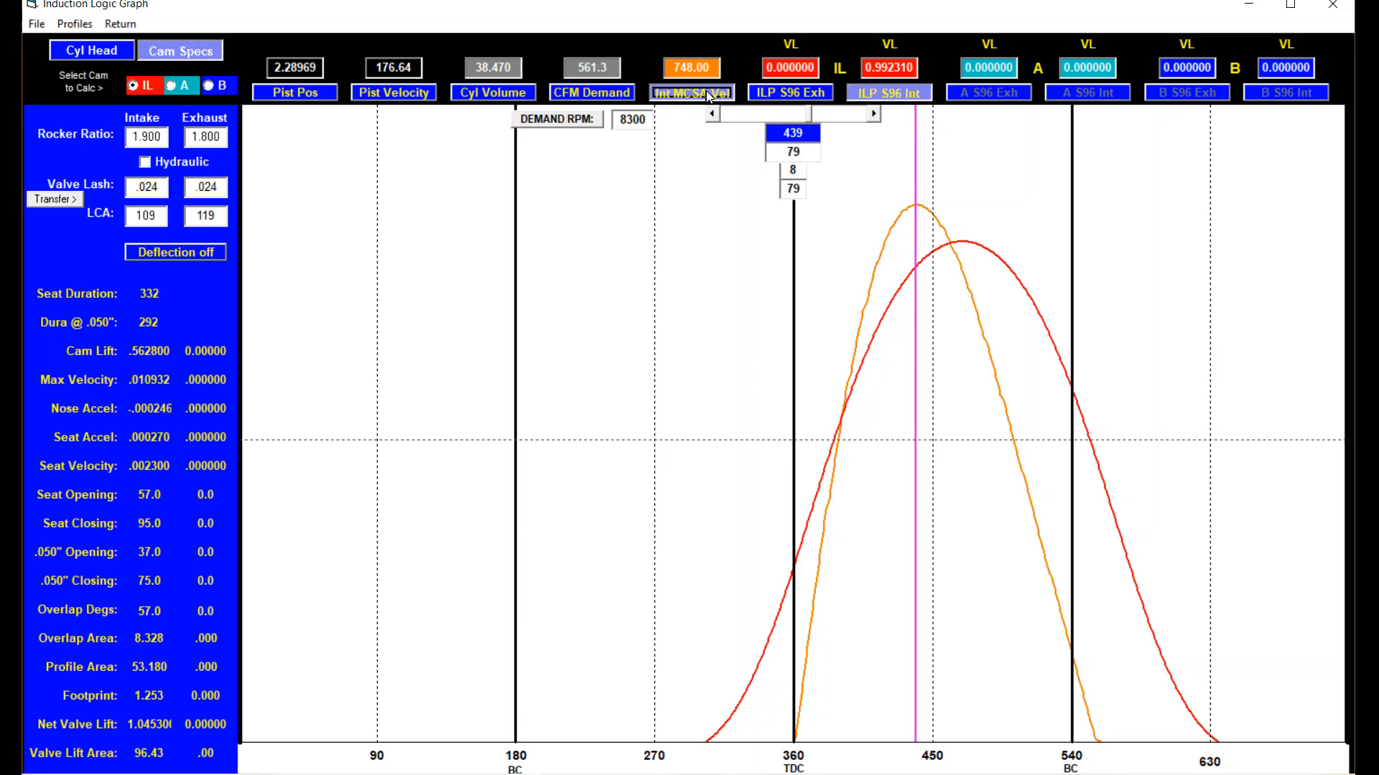
left_click(706, 92)
left_click(707, 70)
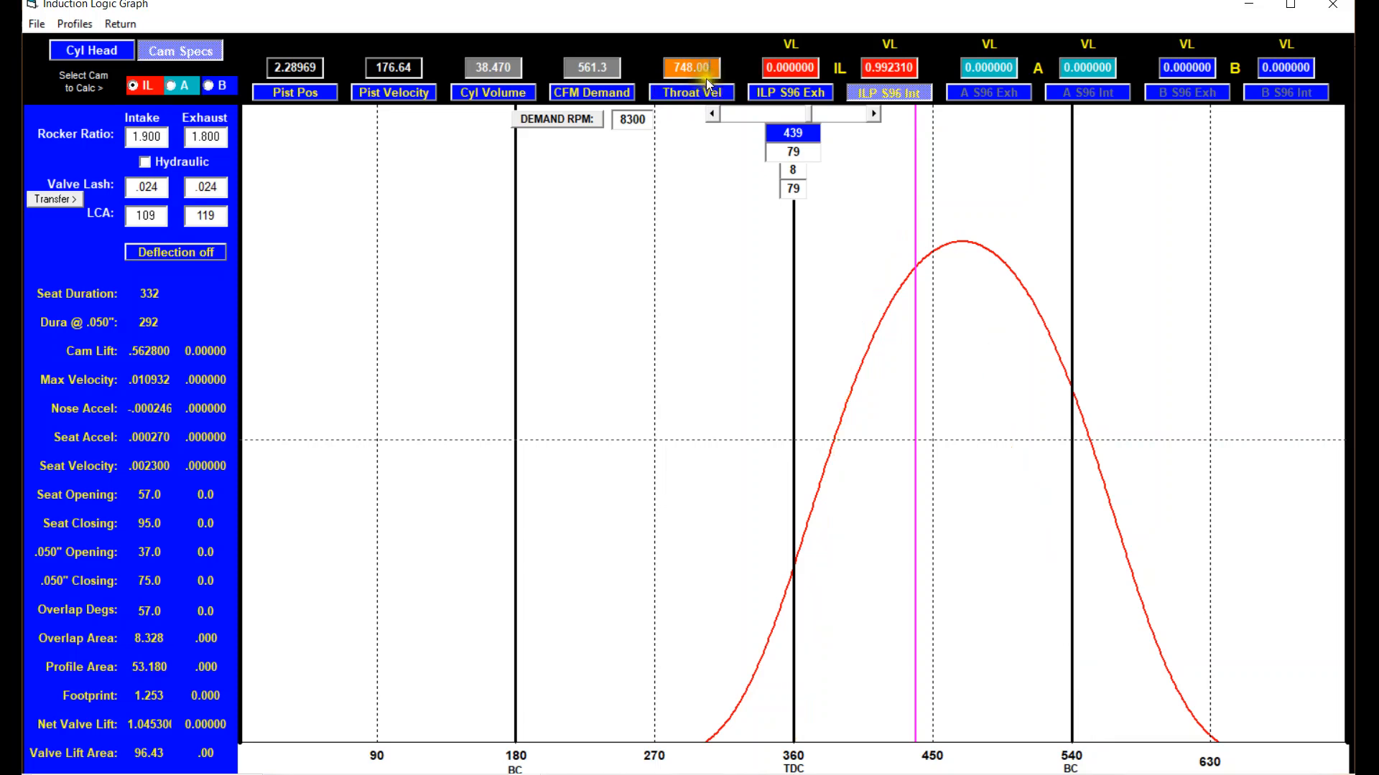
left_click(704, 92)
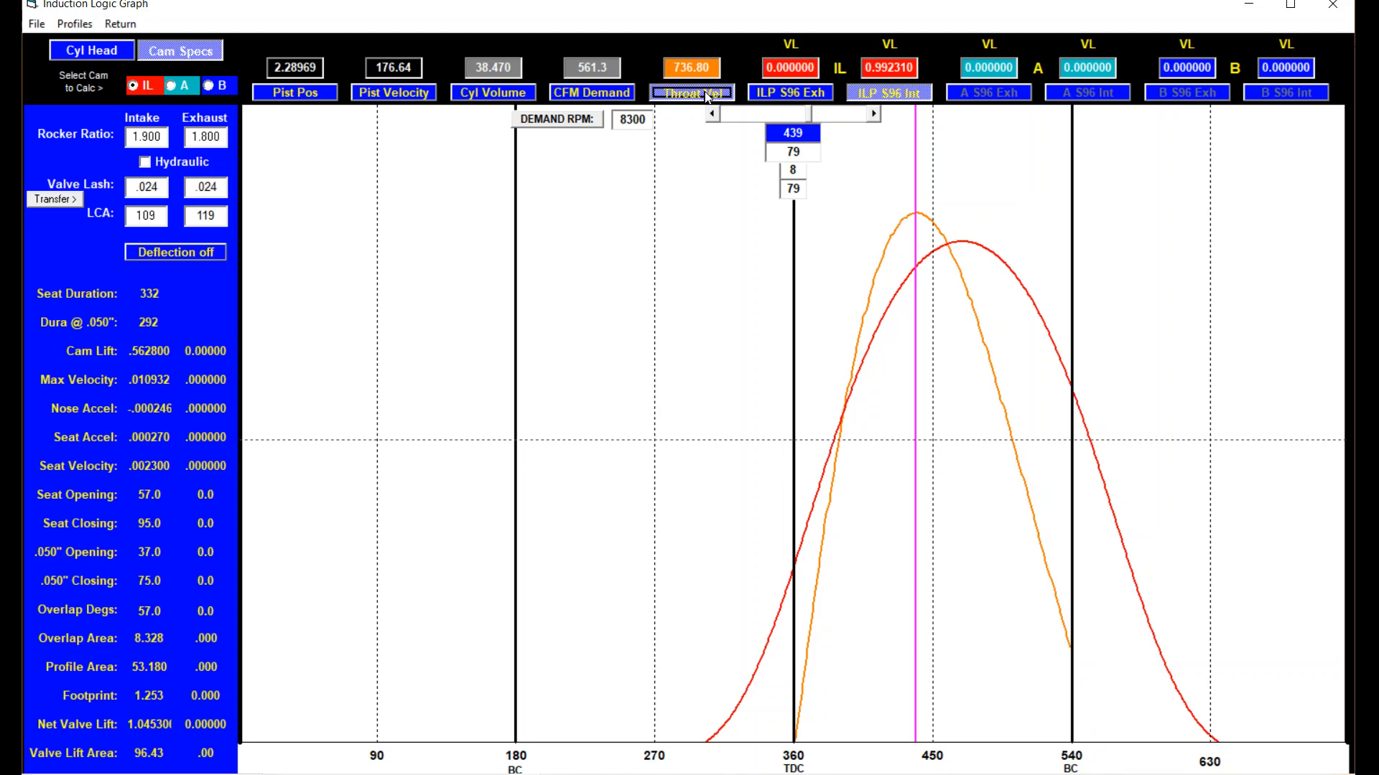
left_click(708, 97)
Switch the velocity plot option back to Int Port CFM and graph it together with CFM Demand.
left_click(704, 70)
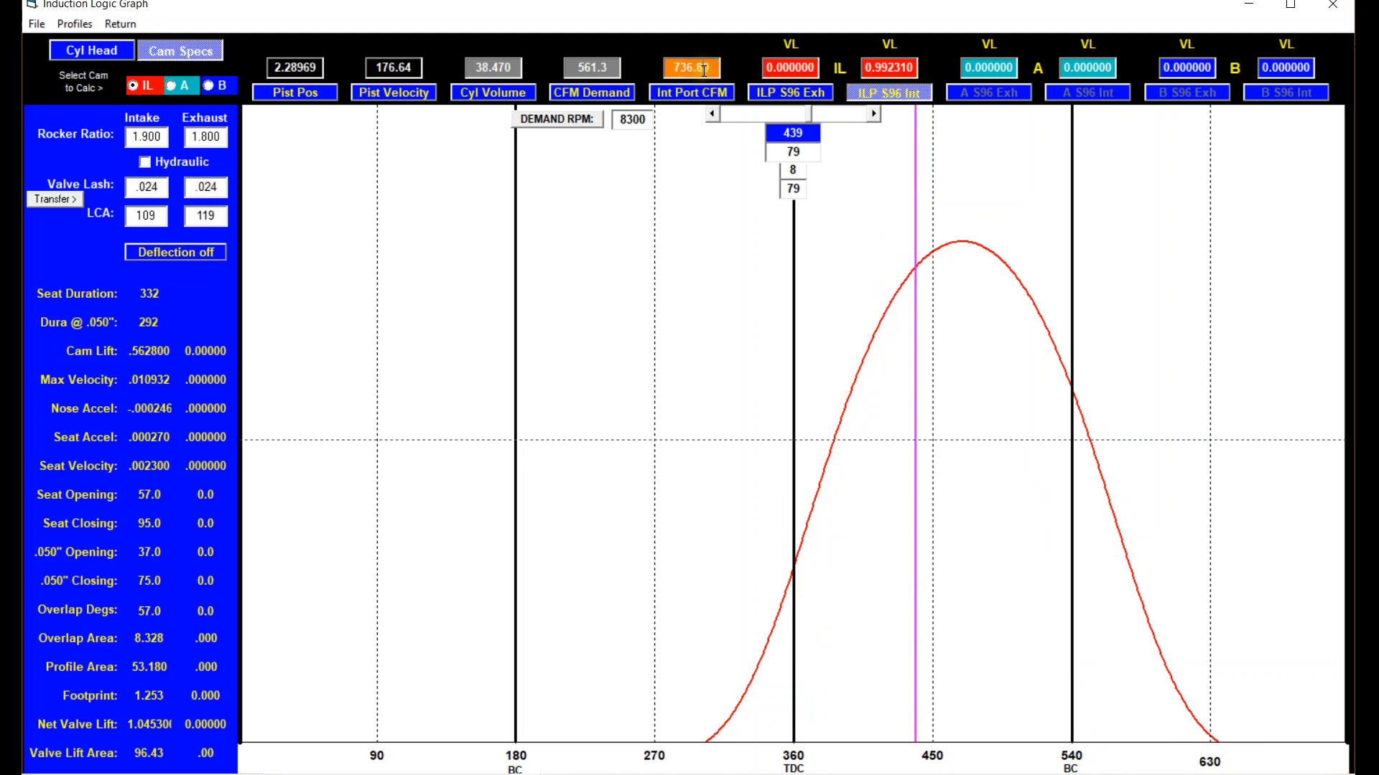
left_click(686, 89)
left_click(616, 97)
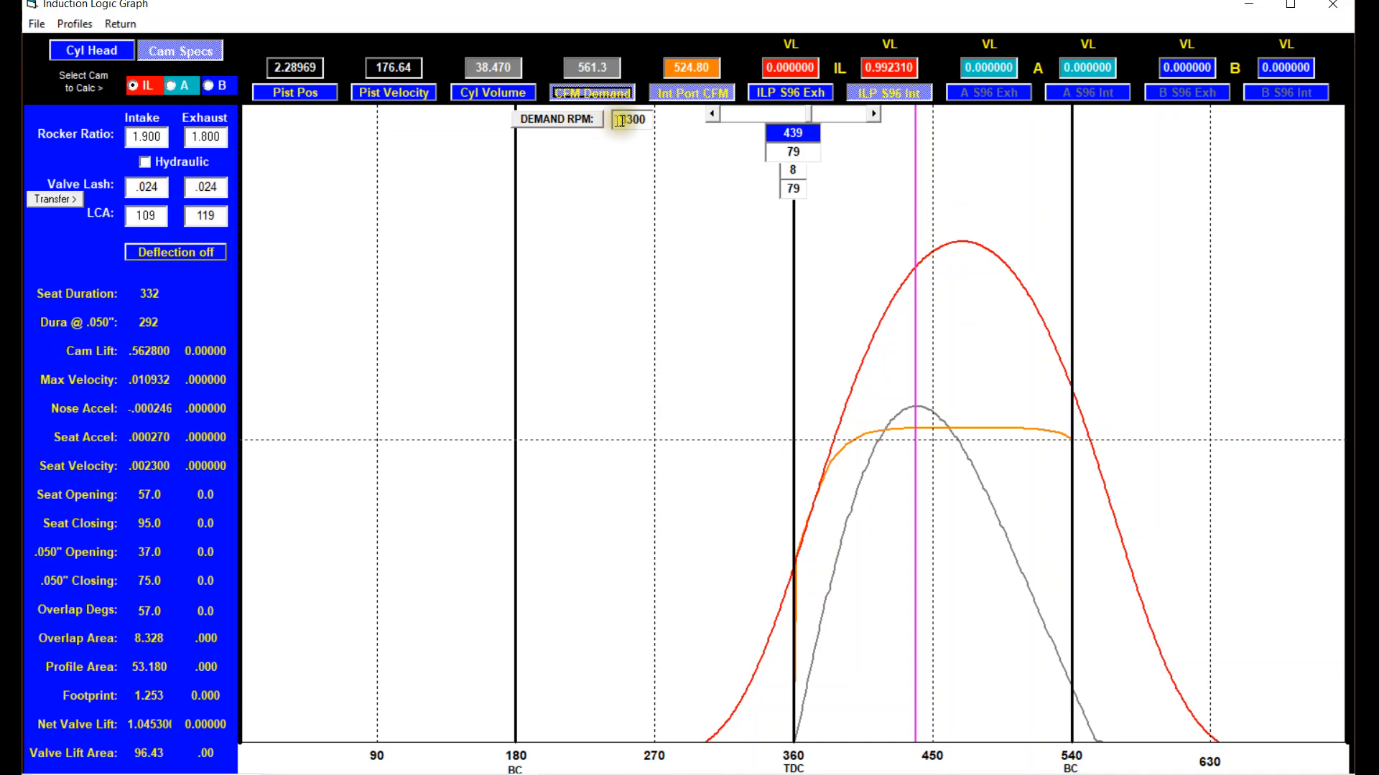
Set the demand RPM to 7800 and return from the graph to the main engine data window.
left_click(629, 118)
double_click(629, 119)
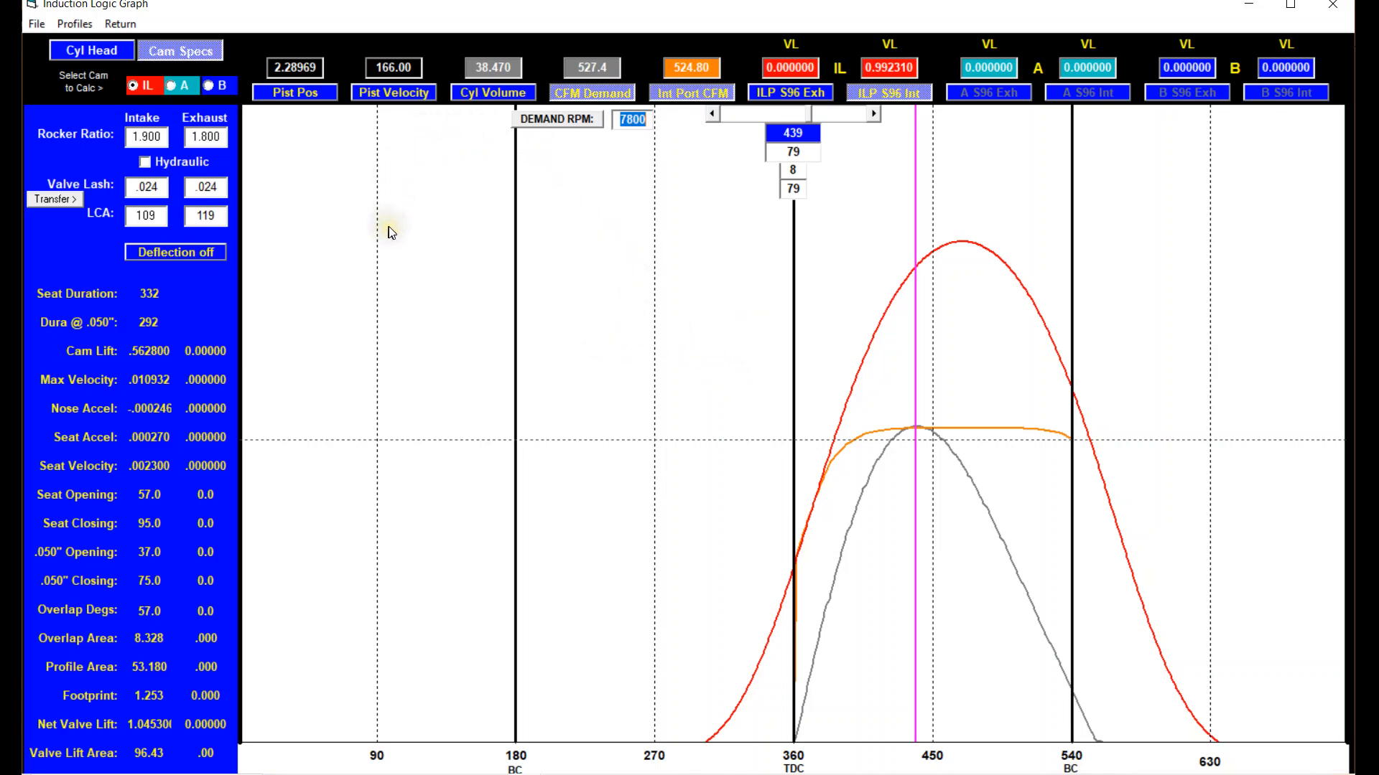
left_click(120, 25)
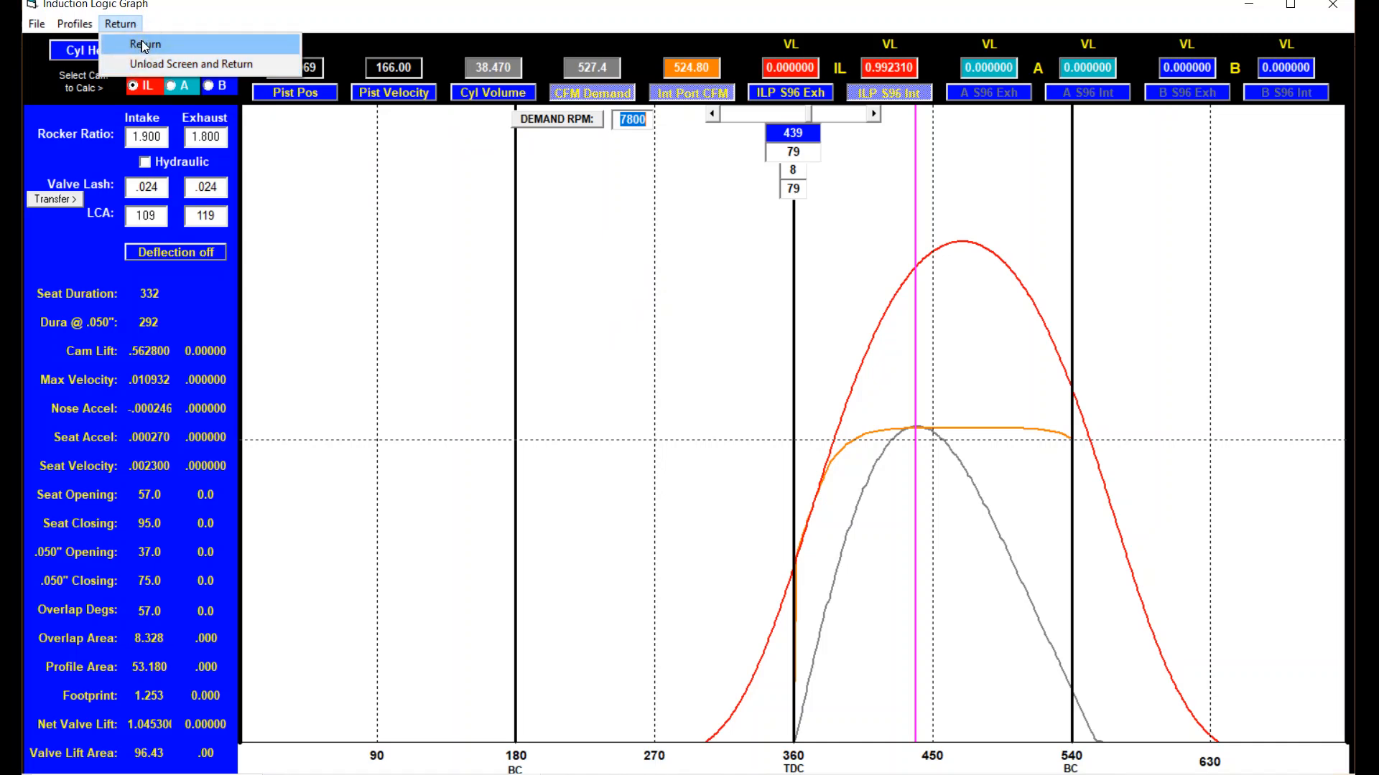
left_click(144, 45)
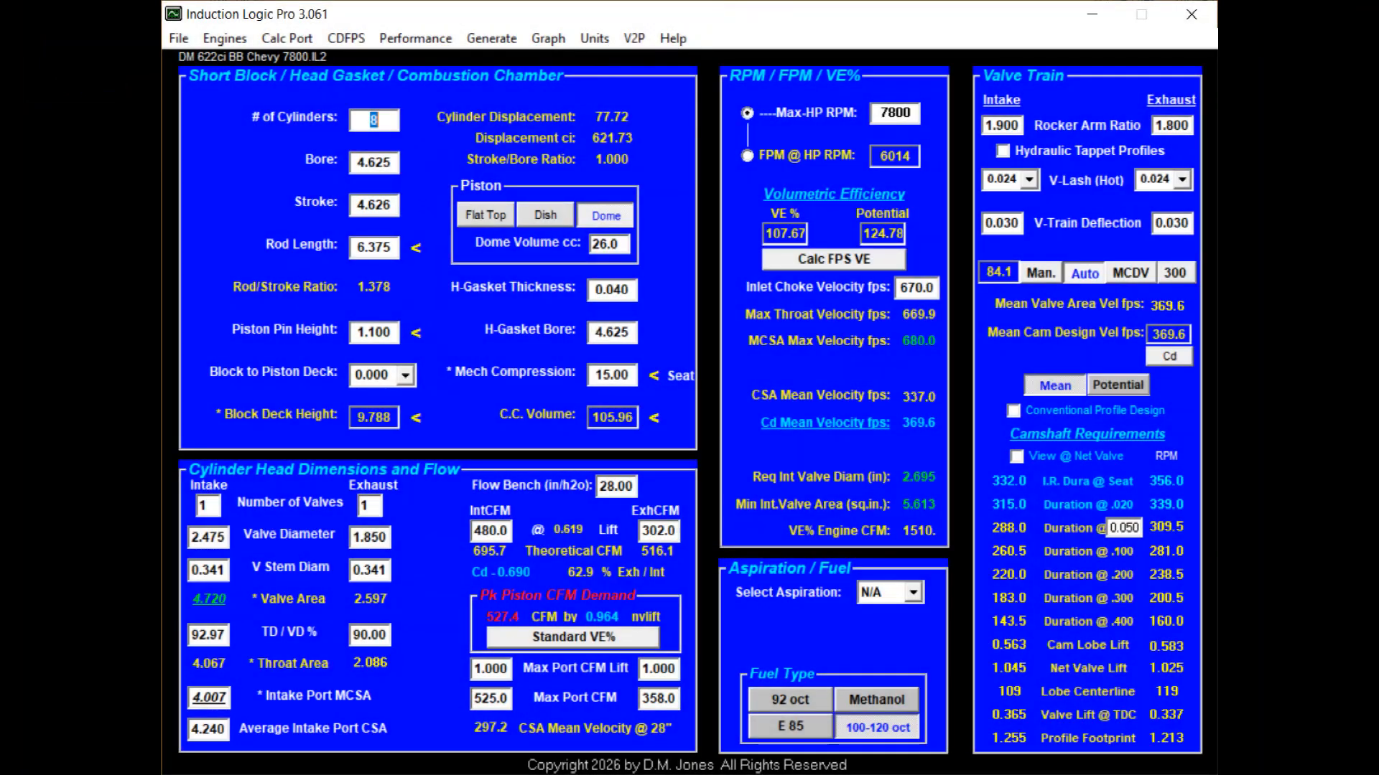